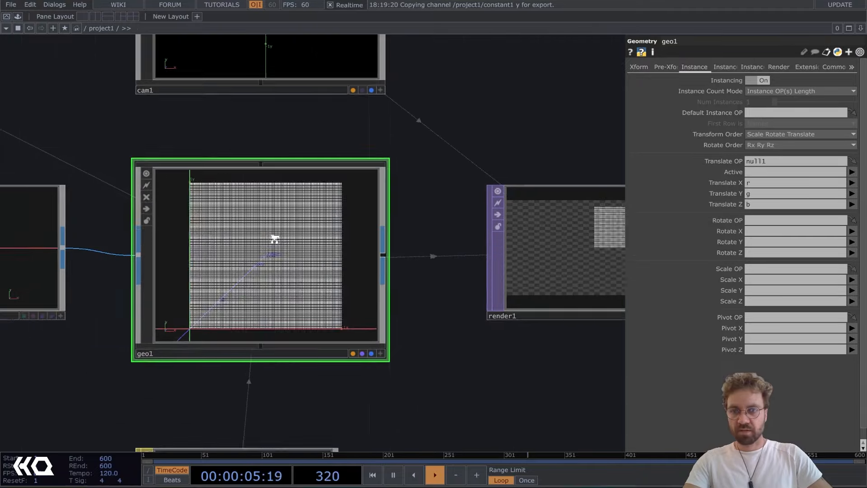
Move the cam1 camera closer to the instances by setting its Z translation to 1.
{"action": "scroll", "coordinate": [273, 239], "scroll_direction": "down", "scroll_amount": 4}
{"action": "left_click", "coordinate": [266, 120]}
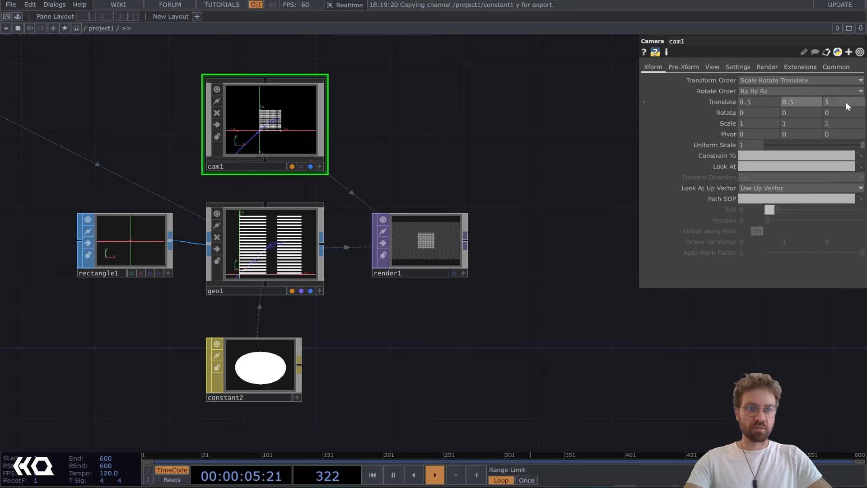
{"action": "scroll", "coordinate": [439, 253], "scroll_direction": "up", "scroll_amount": 5}
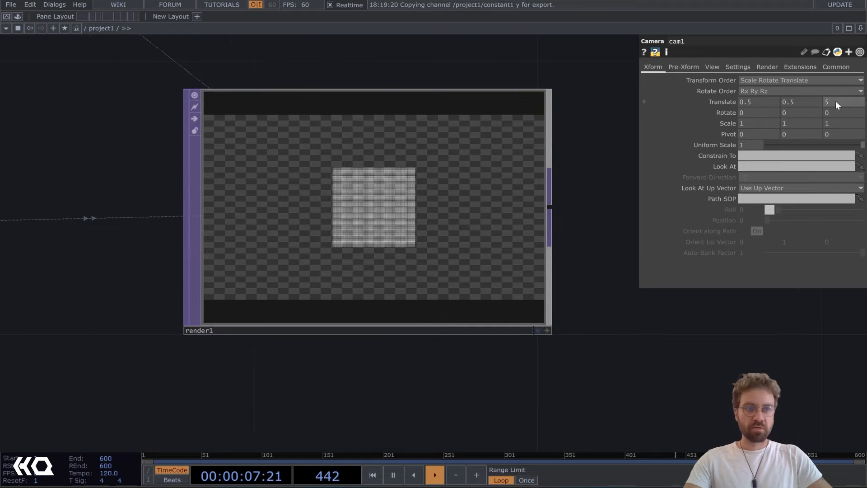
{"action": "middle_click_drag", "start_coordinate": [835, 99], "coordinate": [835, 87]}
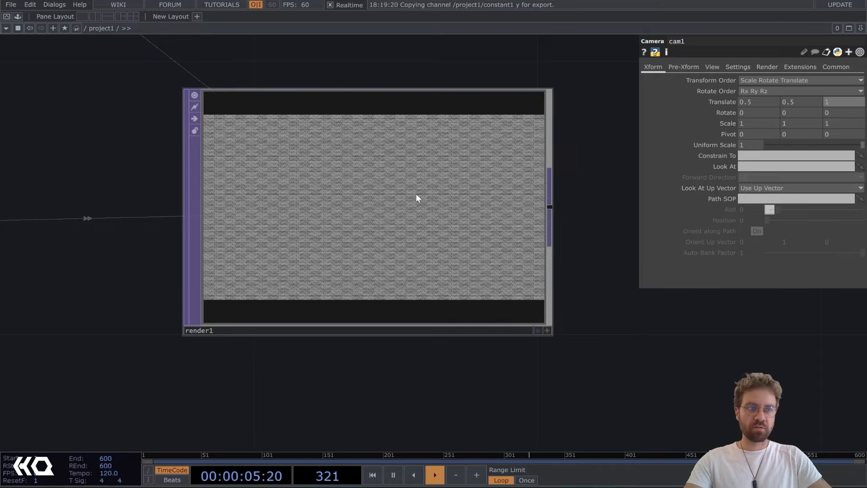
Examine the instanced geometry, its source rectangle and the camera's rendered output up close.
{"action": "scroll", "coordinate": [416, 195], "scroll_direction": "down", "scroll_amount": 6}
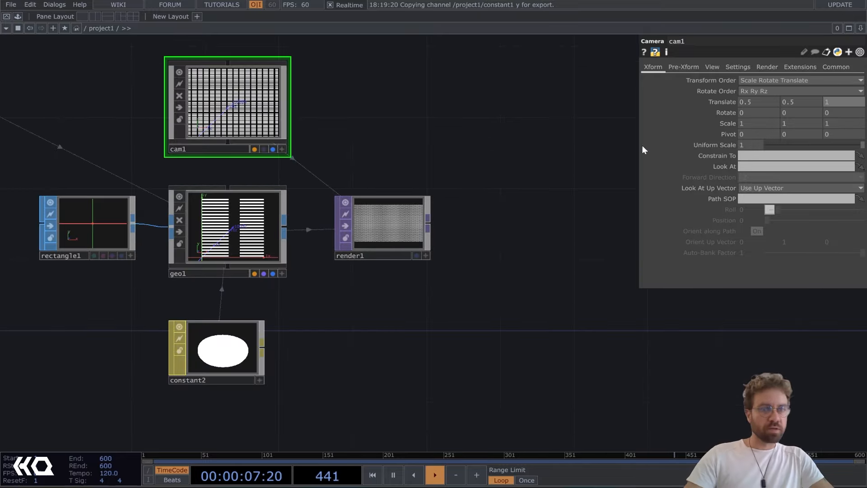
{"action": "scroll", "coordinate": [398, 144], "scroll_direction": "down", "scroll_amount": 5}
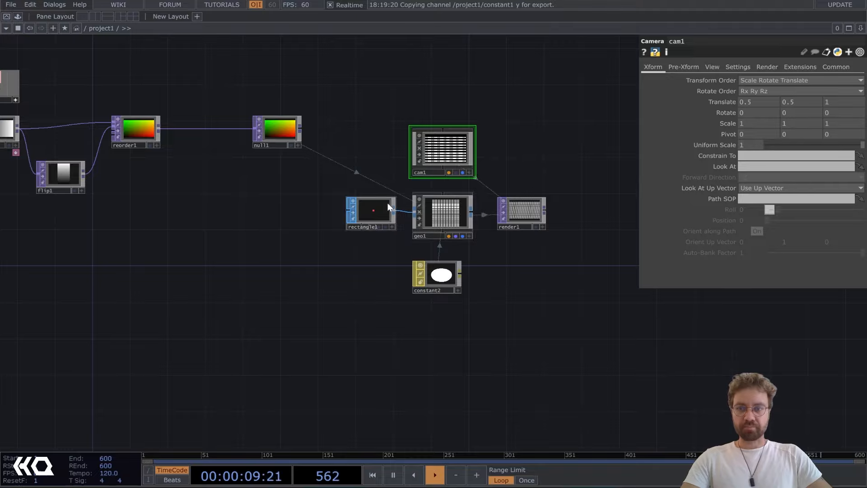
{"action": "scroll", "coordinate": [442, 221], "scroll_direction": "up", "scroll_amount": 8}
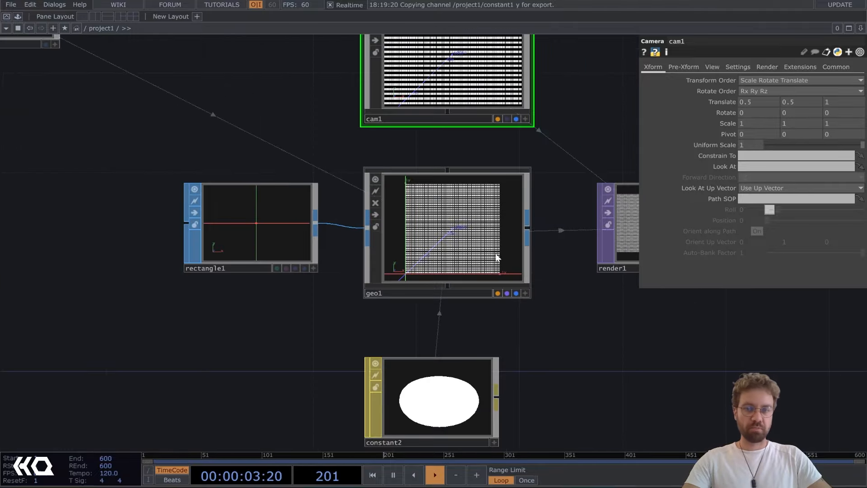
{"action": "scroll", "coordinate": [325, 211], "scroll_direction": "up", "scroll_amount": 4}
{"action": "scroll", "coordinate": [324, 216], "scroll_direction": "down", "scroll_amount": 7}
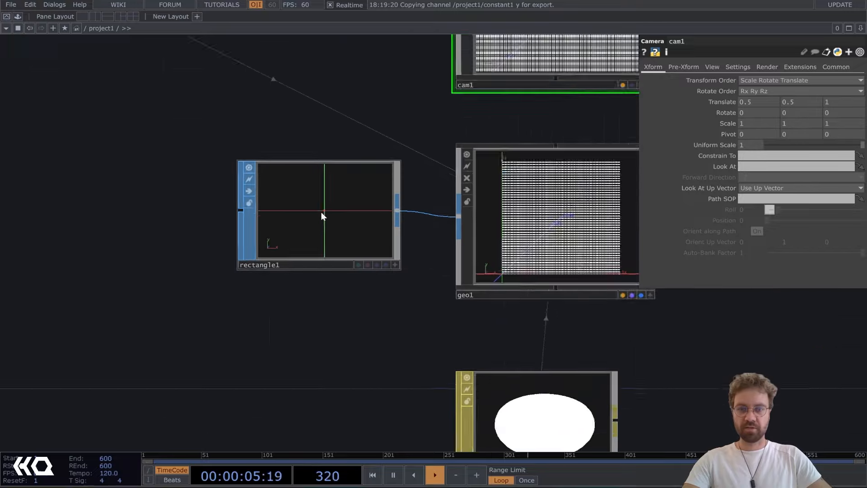
{"action": "scroll", "coordinate": [523, 219], "scroll_direction": "up", "scroll_amount": 8}
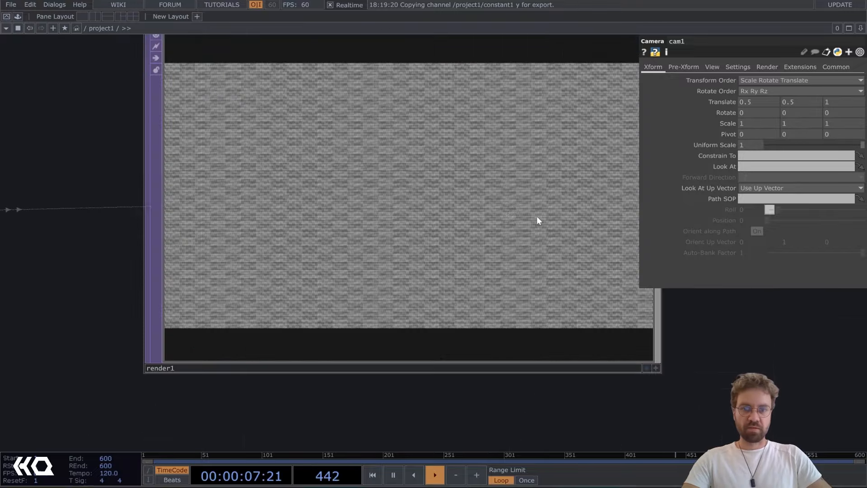
{"action": "scroll", "coordinate": [485, 214], "scroll_direction": "down", "scroll_amount": 8}
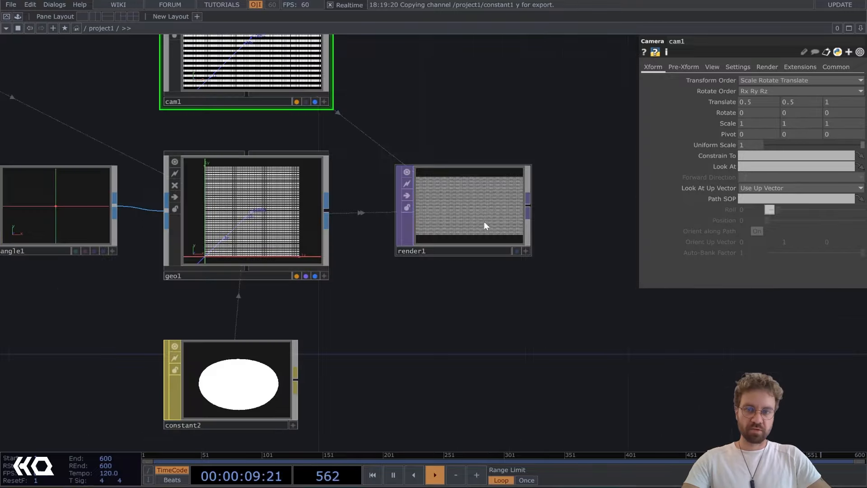
Add an RGB Key TOP fed by the output of render1.
{"action": "left_click_drag", "start_coordinate": [369, 303], "coordinate": [171, 333]}
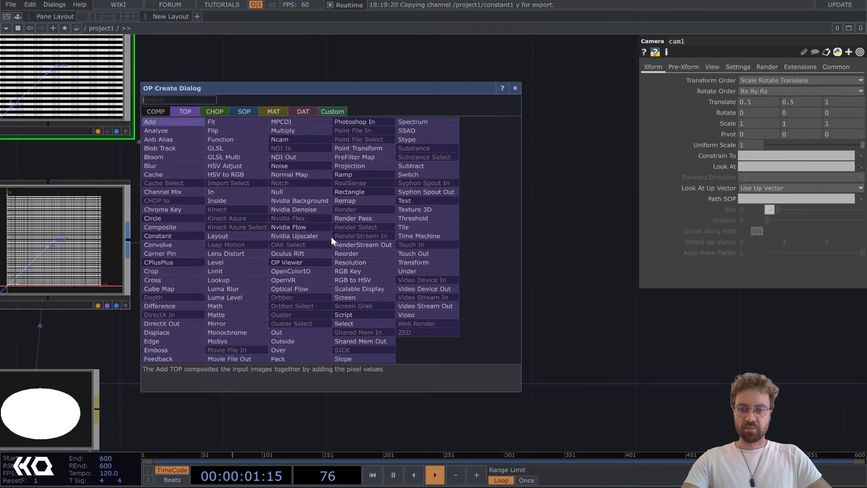
{"action": "right_click", "coordinate": [332, 237]}
{"action": "type", "text": "rg"}
{"action": "left_click", "coordinate": [362, 270]}
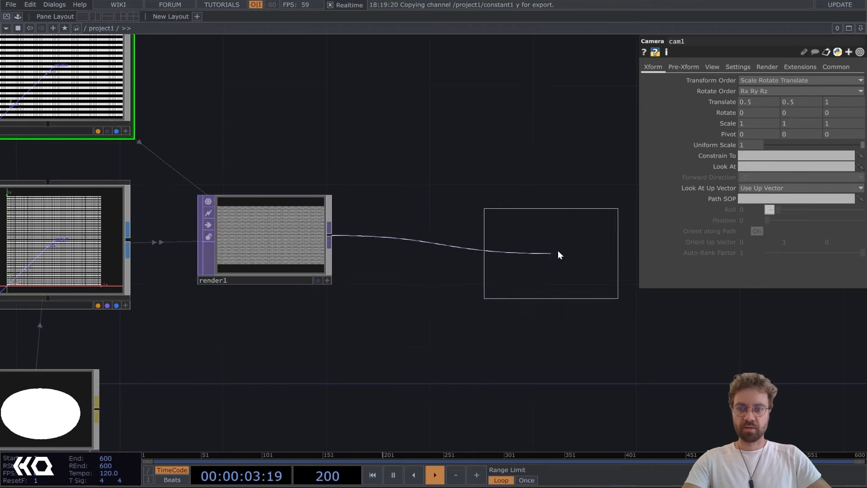
{"action": "left_click", "coordinate": [589, 235]}
{"action": "left_click_drag", "start_coordinate": [648, 306], "coordinate": [356, 286]}
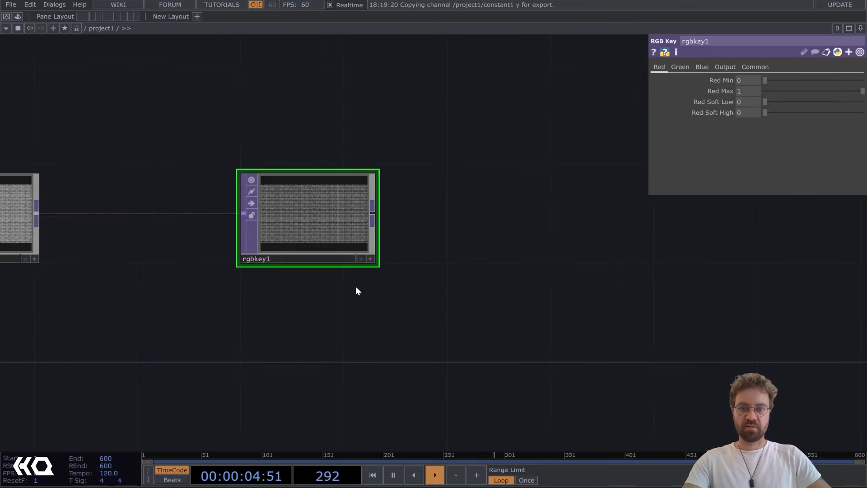
Add a Null TOP connected to the output of rgbkey1.
{"action": "right_click", "coordinate": [375, 213]}
{"action": "type", "text": "n"}
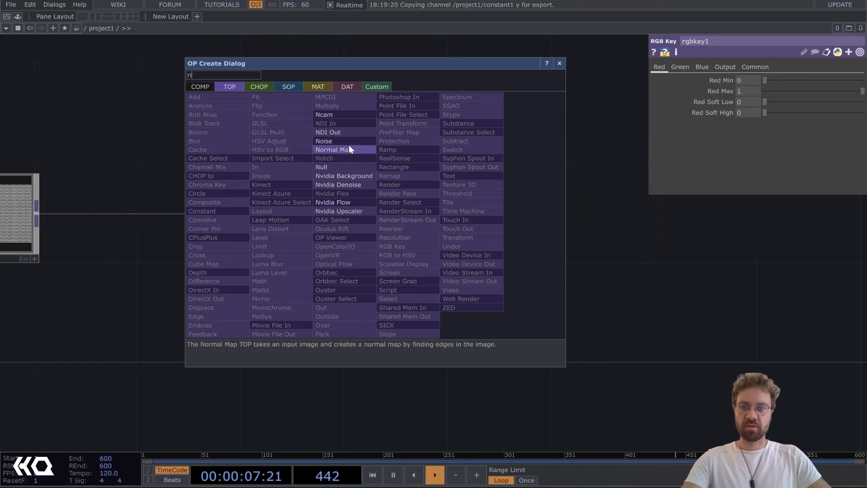
{"action": "left_click", "coordinate": [337, 166]}
{"action": "left_click", "coordinate": [484, 228]}
Move rgbkey1 and null2 farther from render1 and display null2 as the network background.
{"action": "scroll", "coordinate": [474, 240], "scroll_direction": "down", "scroll_amount": 5}
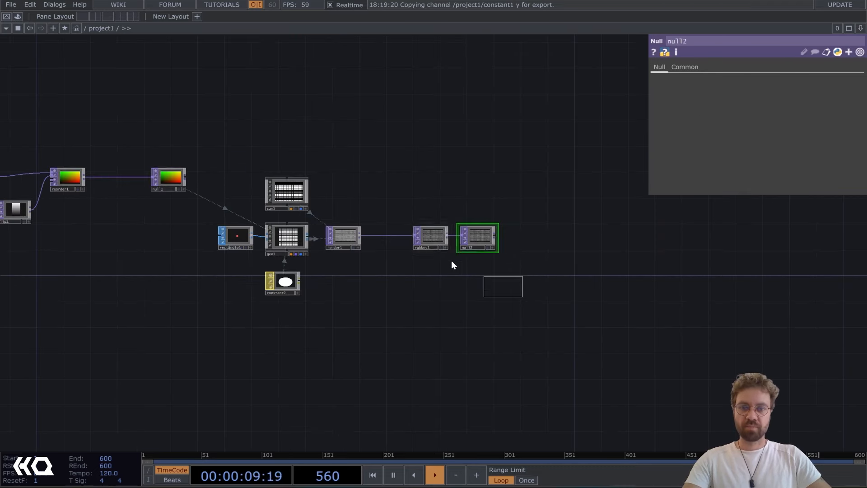
{"action": "scroll", "coordinate": [695, 265], "scroll_direction": "up", "scroll_amount": 5}
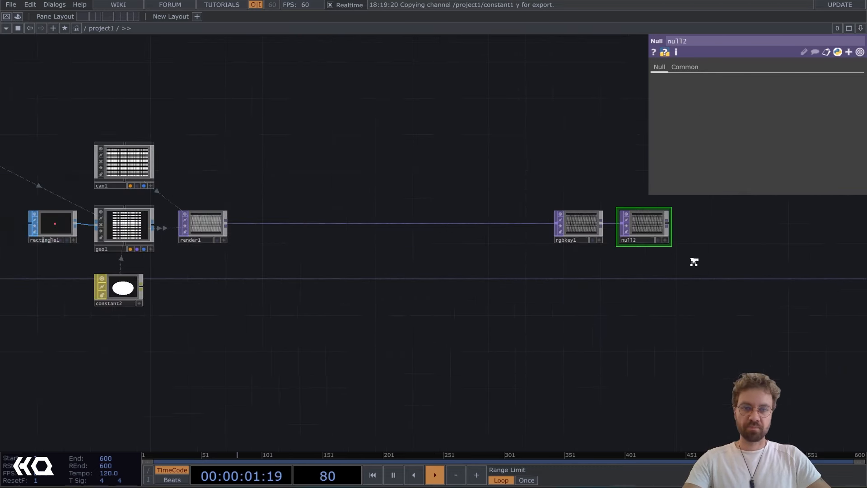
{"action": "left_click", "coordinate": [627, 217]}
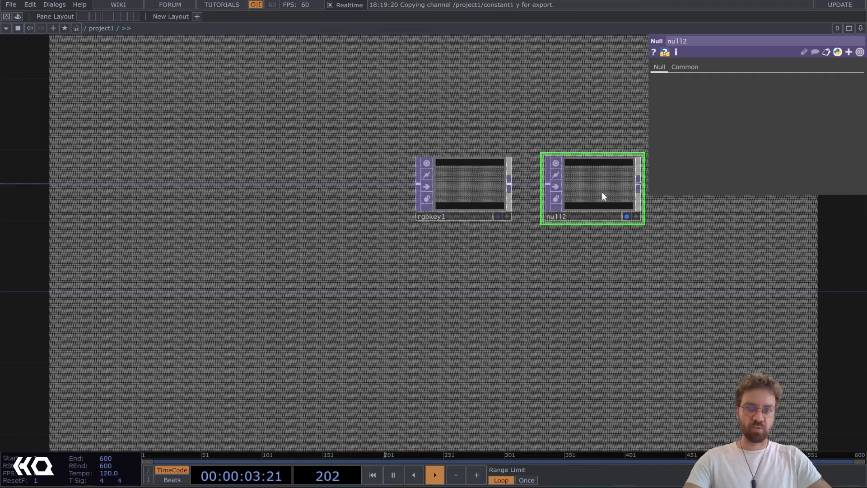
Move the constant1, ramp1, flip1 and reorder1 nodes together, away from null1, to free space along the connection.
{"action": "left_click_drag", "start_coordinate": [205, 174], "coordinate": [624, 292]}
{"action": "scroll", "coordinate": [480, 198], "scroll_direction": "down", "scroll_amount": 4}
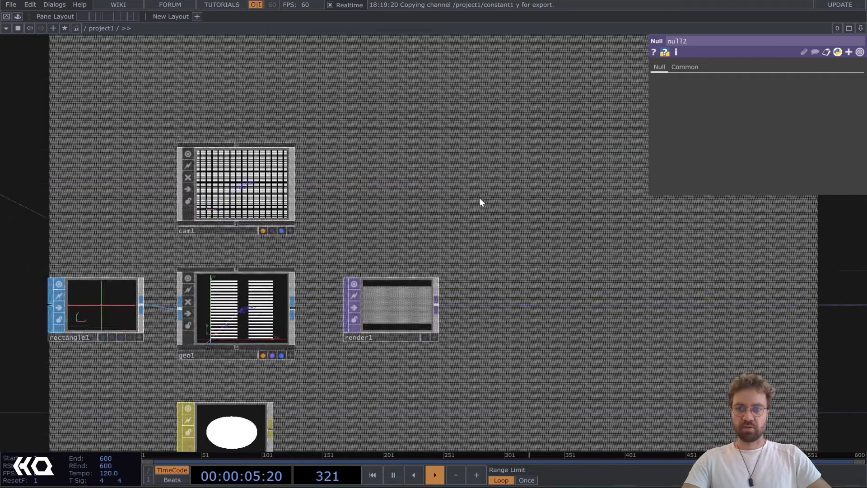
{"action": "left_click_drag", "start_coordinate": [119, 122], "coordinate": [340, 148]}
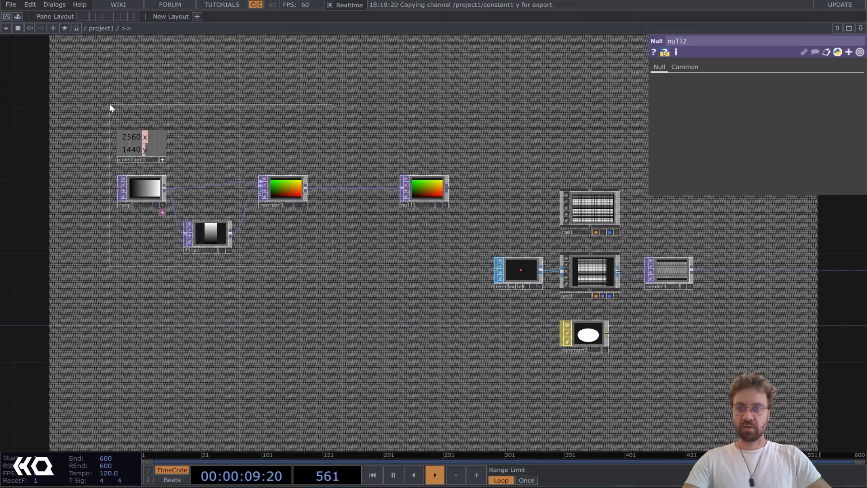
{"action": "left_click_drag", "start_coordinate": [110, 104], "coordinate": [110, 104]}
{"action": "left_click_drag", "start_coordinate": [283, 188], "coordinate": [180, 188]}
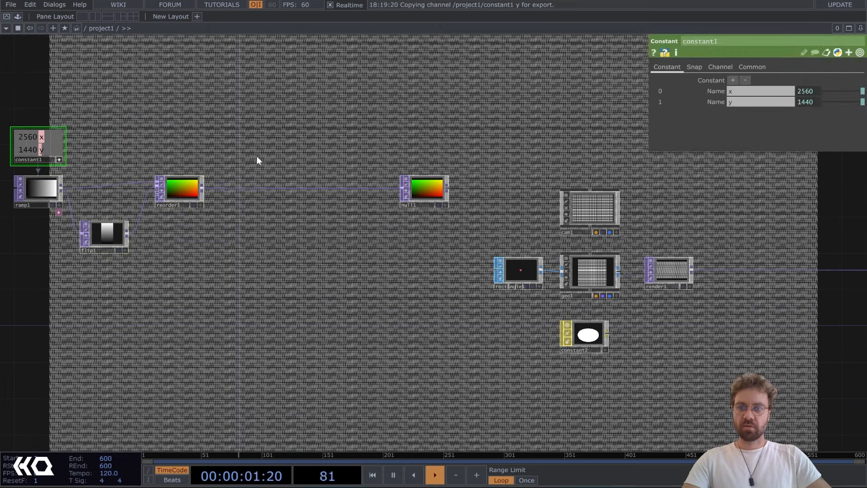
Insert a Noise TOP into the connection between reorder1 and null1.
{"action": "left_click_drag", "start_coordinate": [256, 157], "coordinate": [294, 134]}
{"action": "scroll", "coordinate": [230, 165], "scroll_direction": "up", "scroll_amount": 5}
{"action": "left_click_drag", "start_coordinate": [409, 136], "coordinate": [374, 178]}
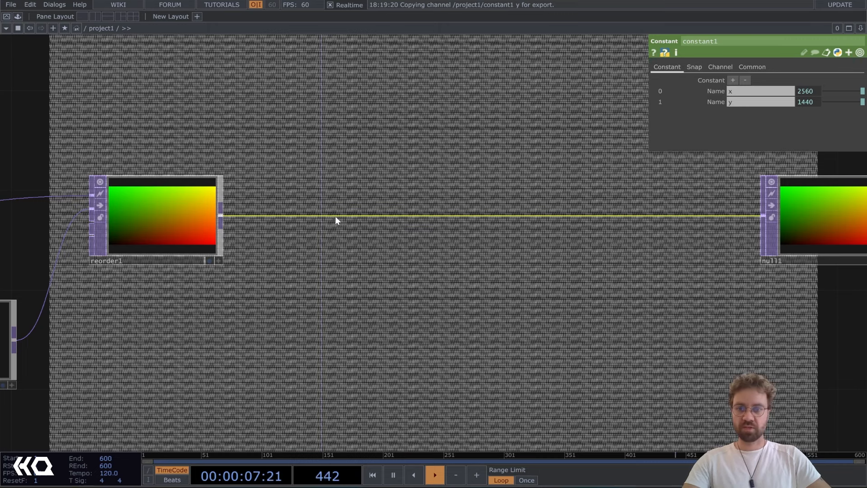
{"action": "right_click", "coordinate": [335, 215]}
{"action": "left_click", "coordinate": [349, 211]}
{"action": "type", "text": "noi"}
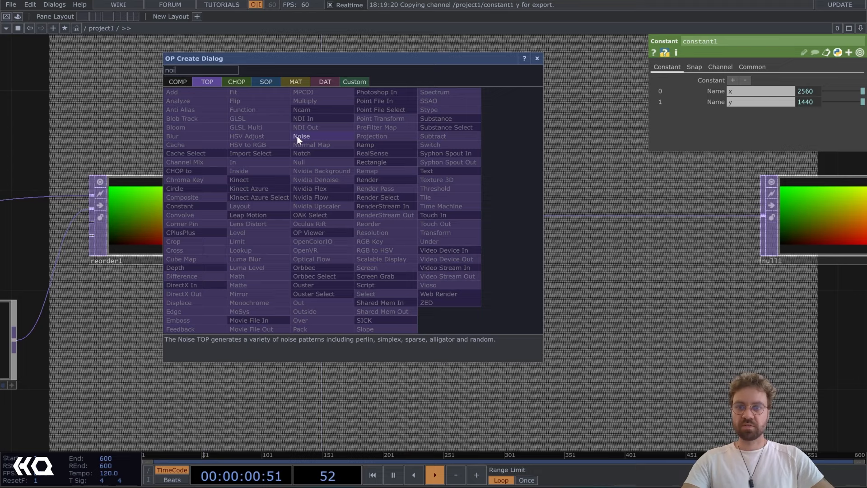
{"action": "left_click", "coordinate": [299, 136]}
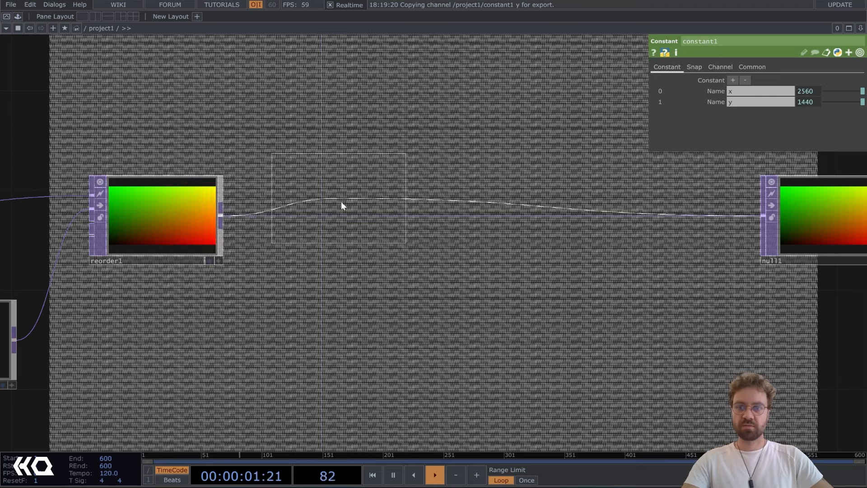
{"action": "left_click", "coordinate": [346, 218]}
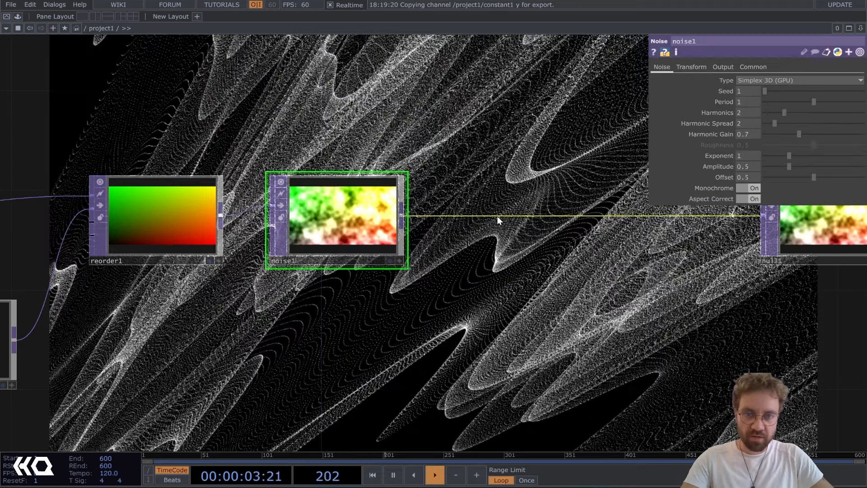
{"action": "right_click", "coordinate": [498, 216]}
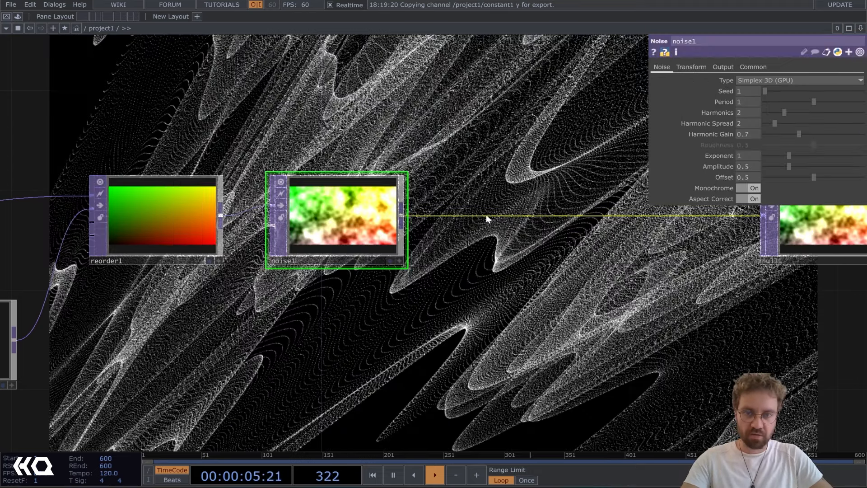
{"action": "right_click", "coordinate": [493, 215]}
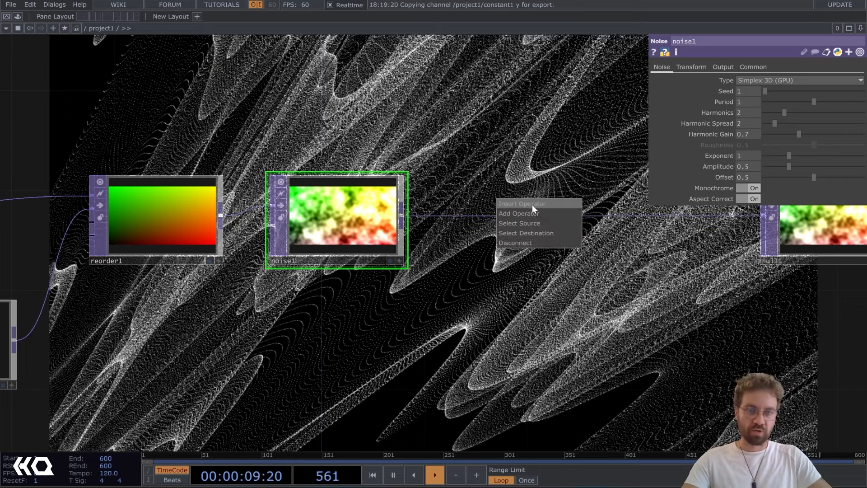
{"action": "left_click_drag", "start_coordinate": [297, 231], "coordinate": [344, 211]}
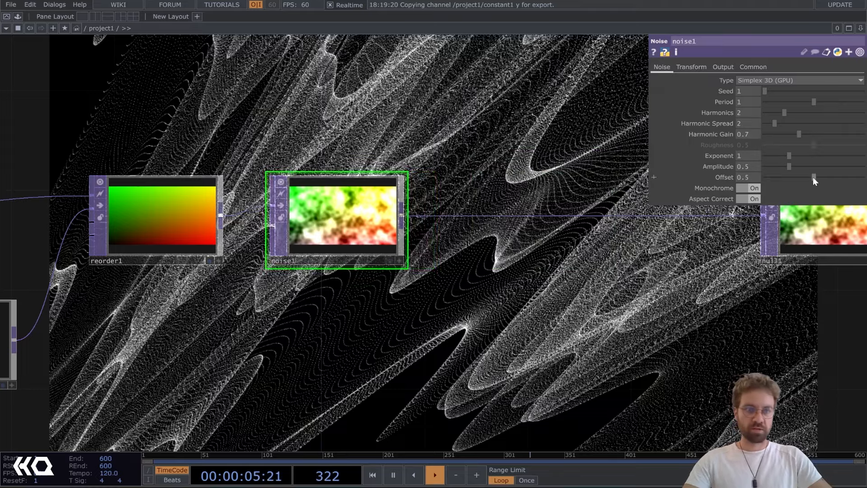
Set the noise Offset to 0 and Period to 2, with Monochrome turned off.
{"action": "left_click_drag", "start_coordinate": [814, 178], "coordinate": [754, 182]}
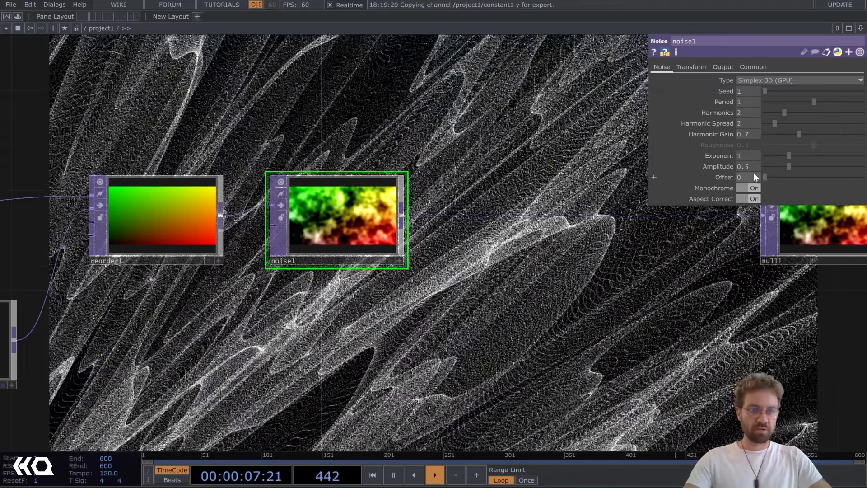
{"action": "left_click", "coordinate": [749, 189]}
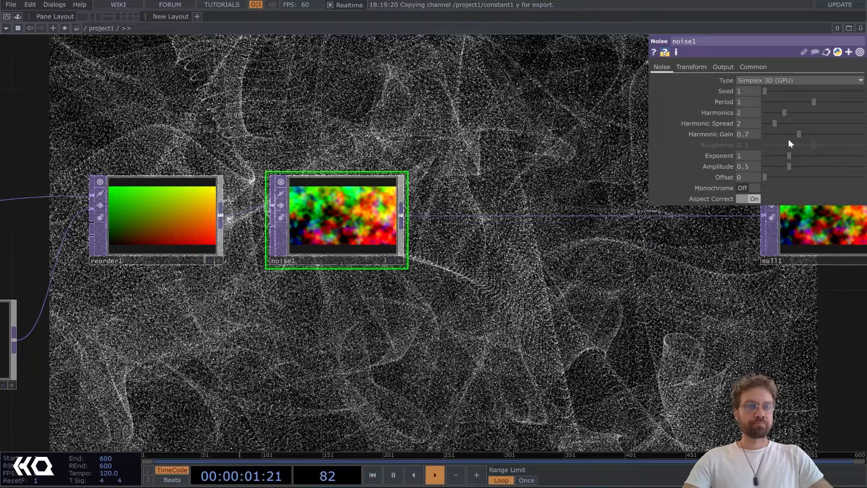
{"action": "left_click_drag", "start_coordinate": [815, 102], "coordinate": [863, 102]}
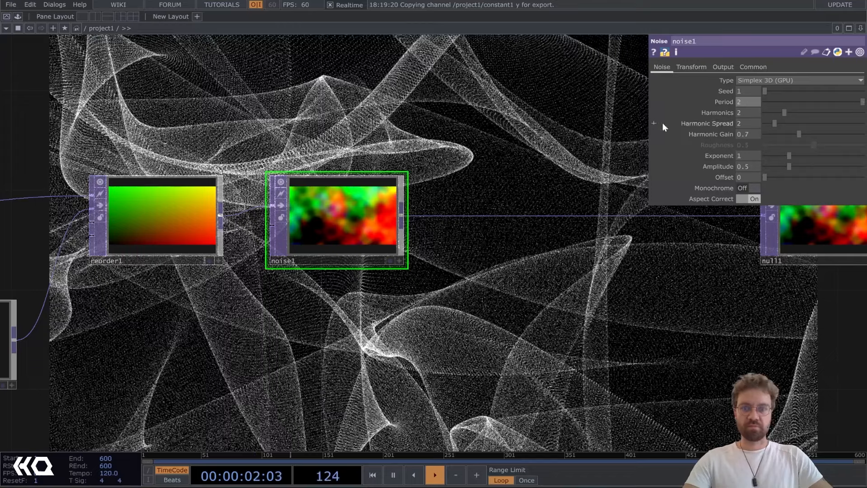
Set the noise Harmonics to 4, Harmonic Spread to 3 and Amplitude to 0.06, and lower the Harmonic Gain.
{"action": "left_click_drag", "start_coordinate": [499, 147], "coordinate": [567, 102]}
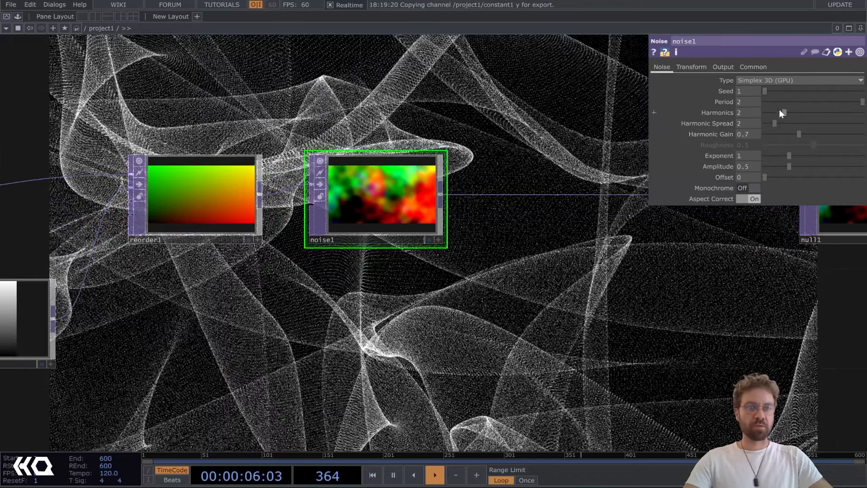
{"action": "mouse_move", "coordinate": [786, 113]}
{"action": "left_mouse_down"}
{"action": "mouse_move", "coordinate": [807, 115]}
{"action": "mouse_move", "coordinate": [779, 123]}
{"action": "left_mouse_up"}
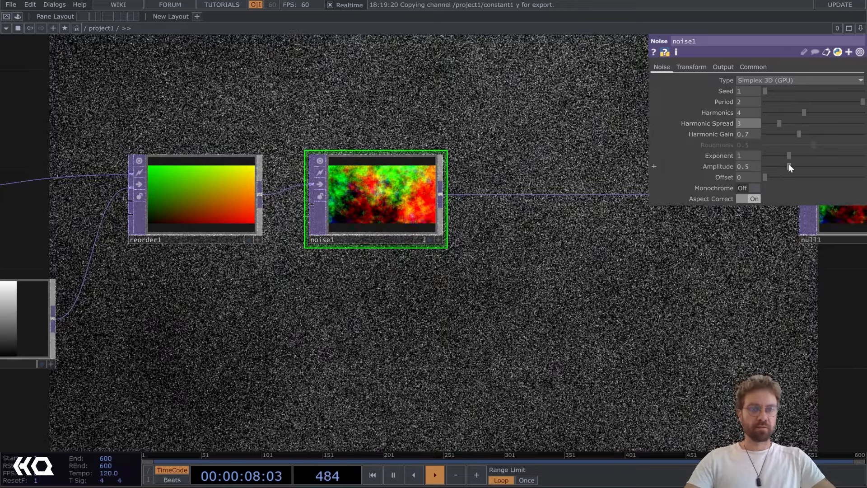
{"action": "left_click_drag", "start_coordinate": [789, 165], "coordinate": [765, 166]}
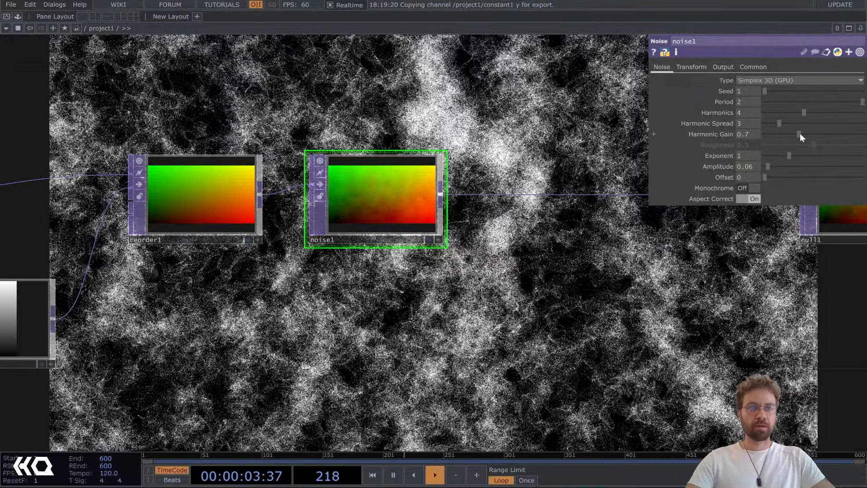
{"action": "left_click_drag", "start_coordinate": [799, 134], "coordinate": [782, 134]}
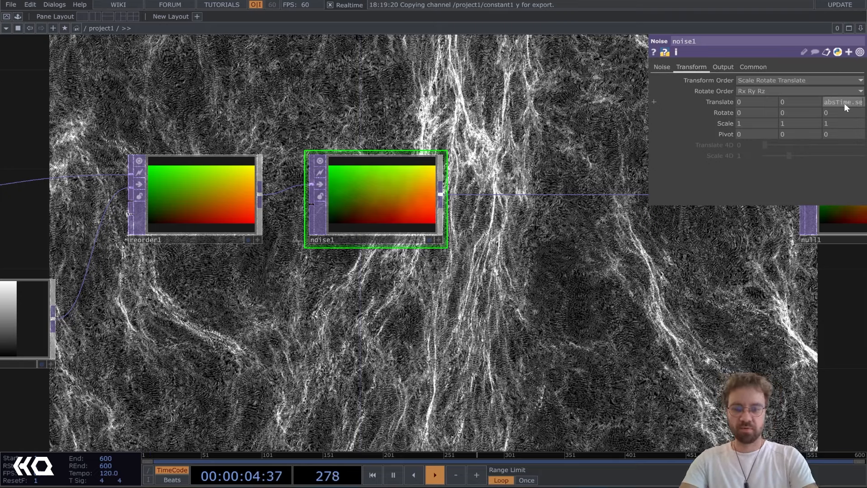
Animate the Z Translate of noise1 with the expression absTime.seconds*0.05.
{"action": "key", "text": "Return"}
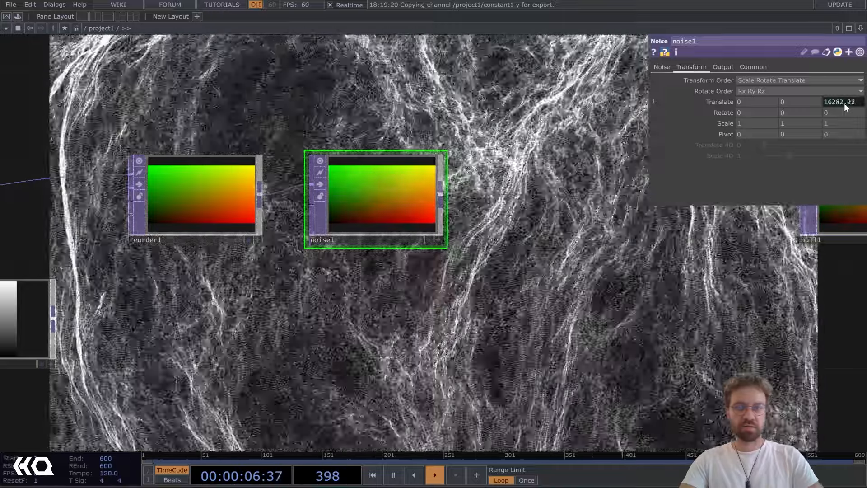
{"action": "left_click", "coordinate": [845, 104]}
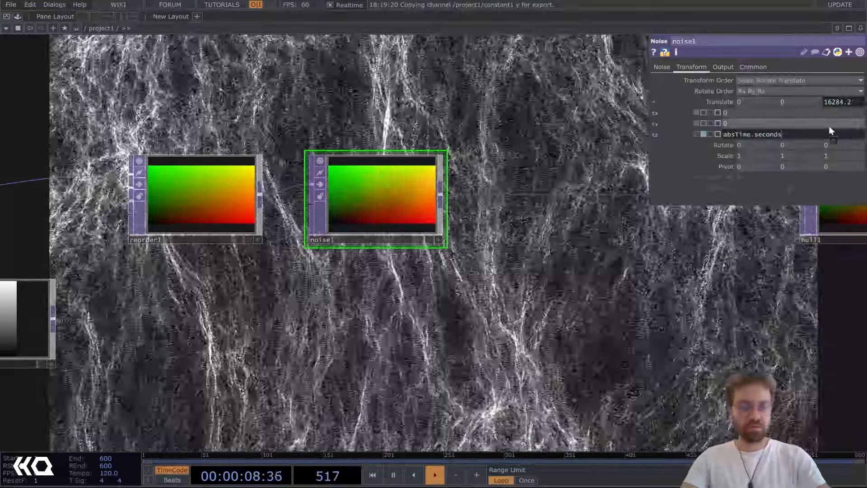
{"action": "type", "text": "*0.05"}
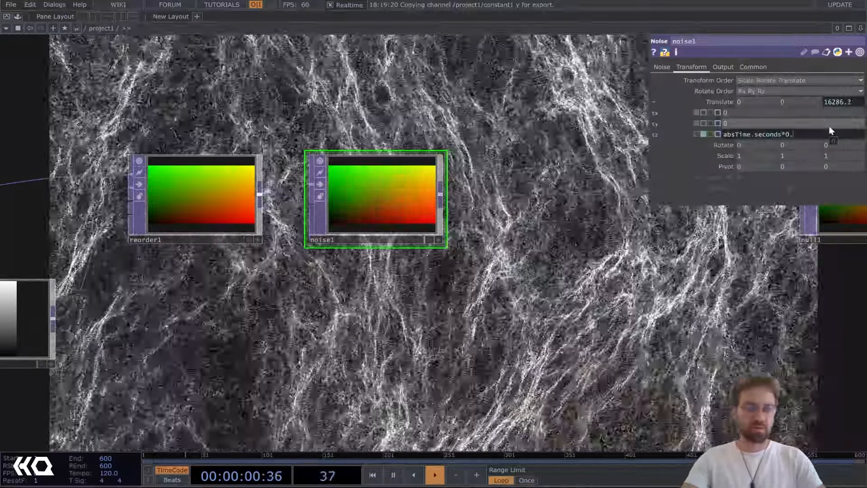
{"action": "key", "text": "Return"}
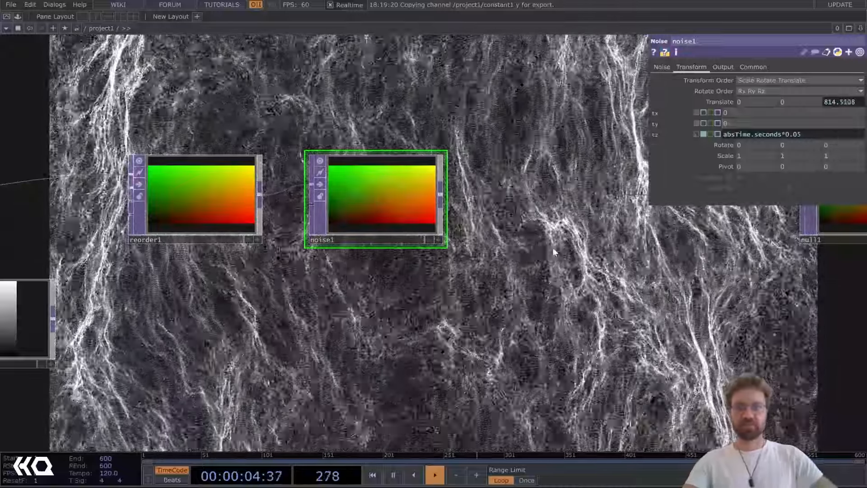
Set the noise1 Amplitude to 0.13 and its Exponent to 0.83.
{"action": "scroll", "coordinate": [430, 242], "scroll_direction": "up", "scroll_amount": 3}
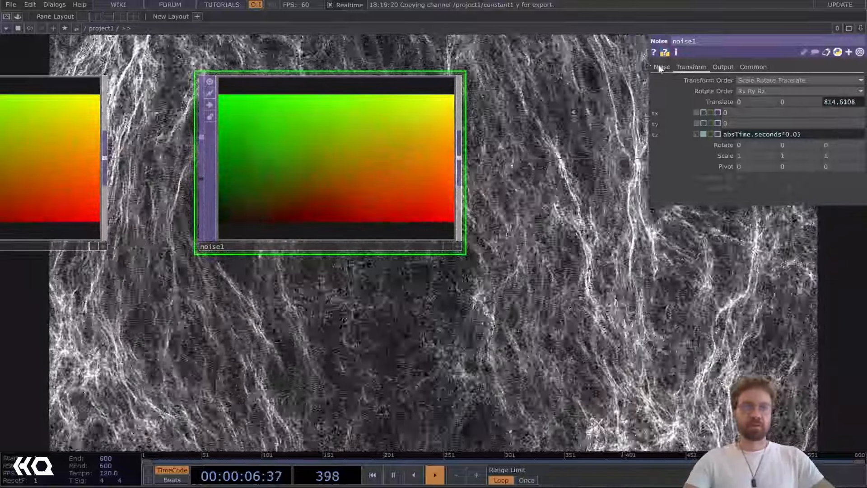
{"action": "left_click", "coordinate": [662, 67]}
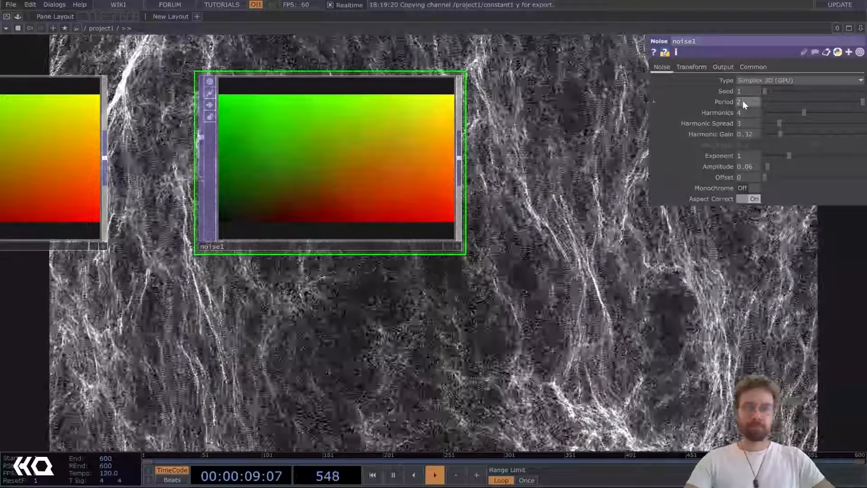
{"action": "mouse_move", "coordinate": [743, 101]}
{"action": "middle_mouse_down"}
{"action": "mouse_move", "coordinate": [746, 82]}
{"action": "mouse_move", "coordinate": [742, 101]}
{"action": "middle_mouse_up"}
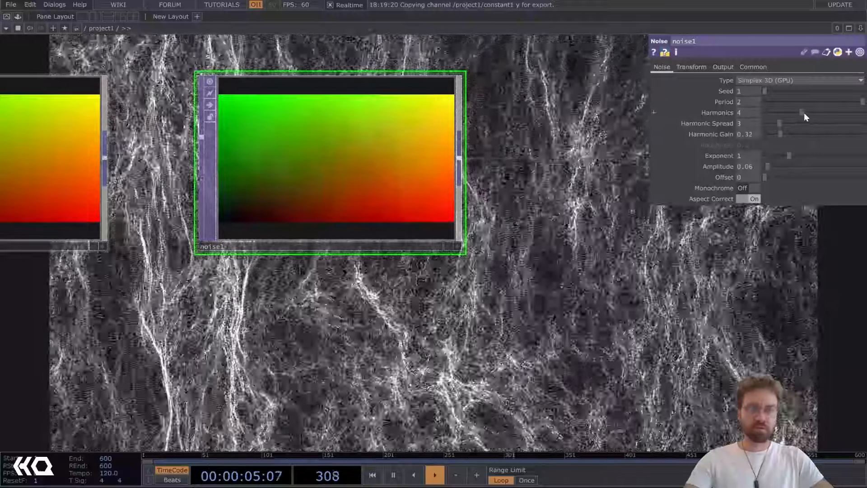
{"action": "mouse_move", "coordinate": [804, 113]}
{"action": "left_mouse_down"}
{"action": "mouse_move", "coordinate": [828, 113]}
{"action": "mouse_move", "coordinate": [796, 120]}
{"action": "mouse_move", "coordinate": [824, 118]}
{"action": "mouse_move", "coordinate": [808, 119]}
{"action": "left_mouse_up"}
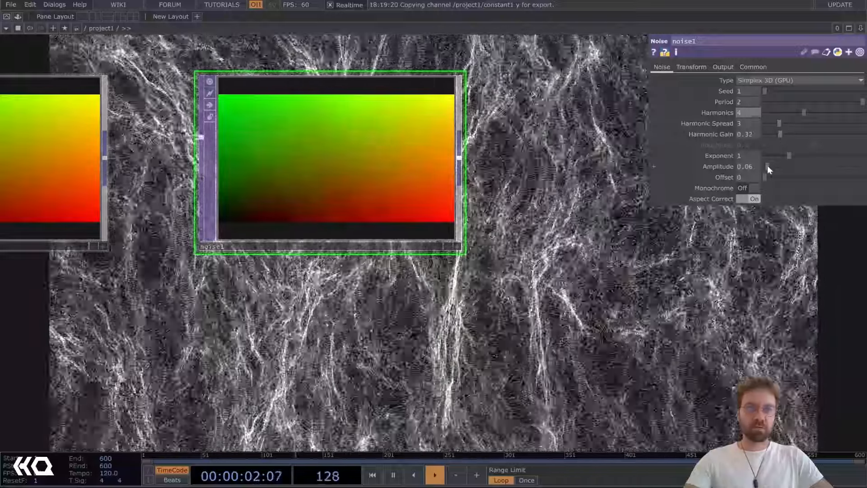
{"action": "left_click_drag", "start_coordinate": [768, 166], "coordinate": [784, 156]}
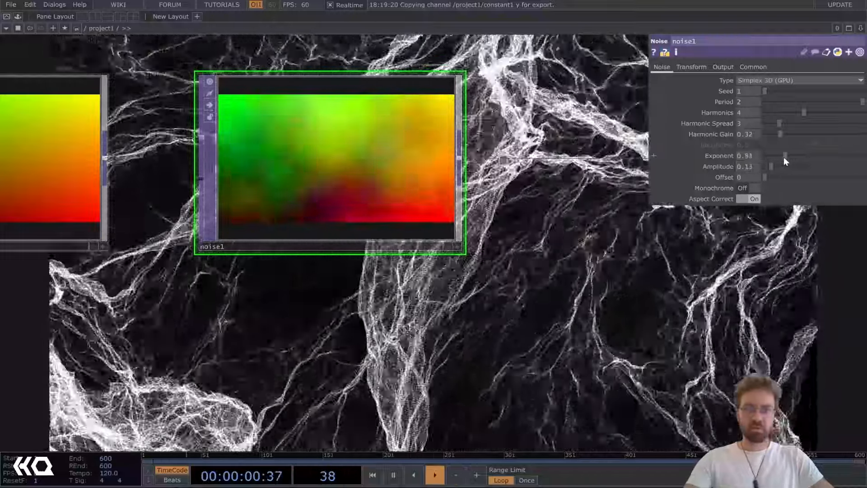
Examine the noise-displaced position texture in null1 up close.
{"action": "scroll", "coordinate": [487, 331], "scroll_direction": "down", "scroll_amount": 5}
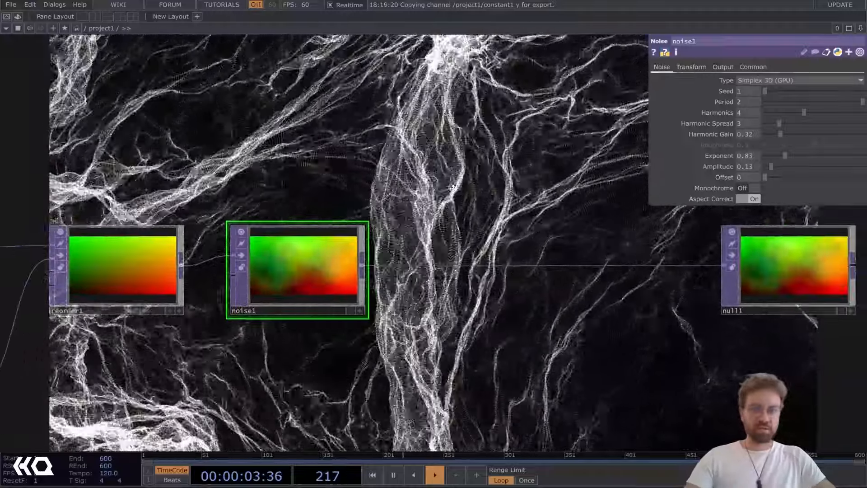
{"action": "left_click_drag", "start_coordinate": [453, 187], "coordinate": [412, 193]}
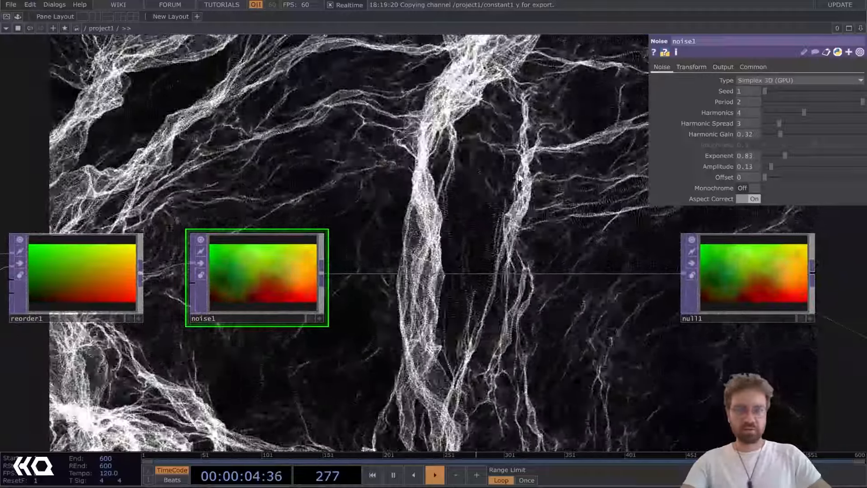
{"action": "left_click_drag", "start_coordinate": [402, 148], "coordinate": [85, 67]}
{"action": "scroll", "coordinate": [450, 201], "scroll_direction": "up", "scroll_amount": 8}
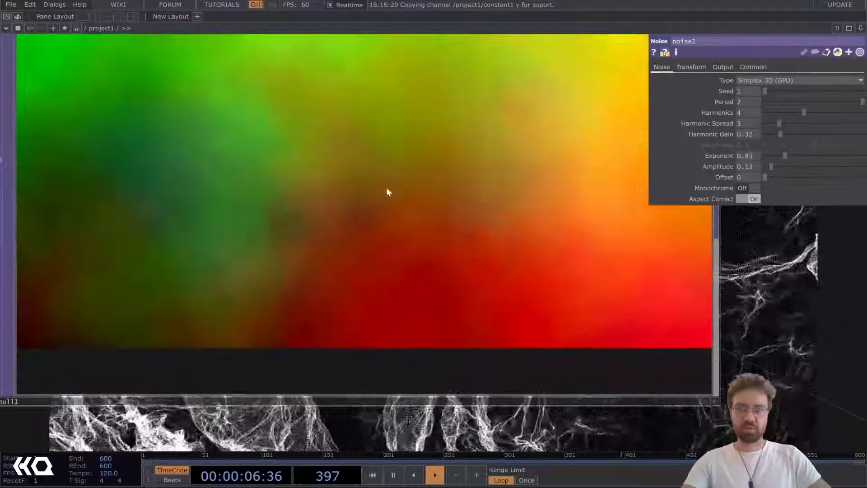
{"action": "scroll", "coordinate": [285, 159], "scroll_direction": "down", "scroll_amount": 3}
{"action": "scroll", "coordinate": [331, 215], "scroll_direction": "up", "scroll_amount": 4}
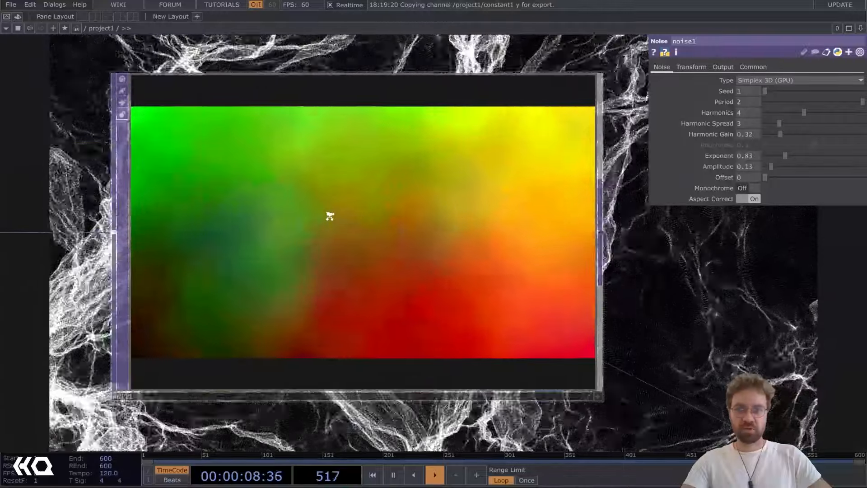
{"action": "scroll", "coordinate": [273, 201], "scroll_direction": "down", "scroll_amount": 6}
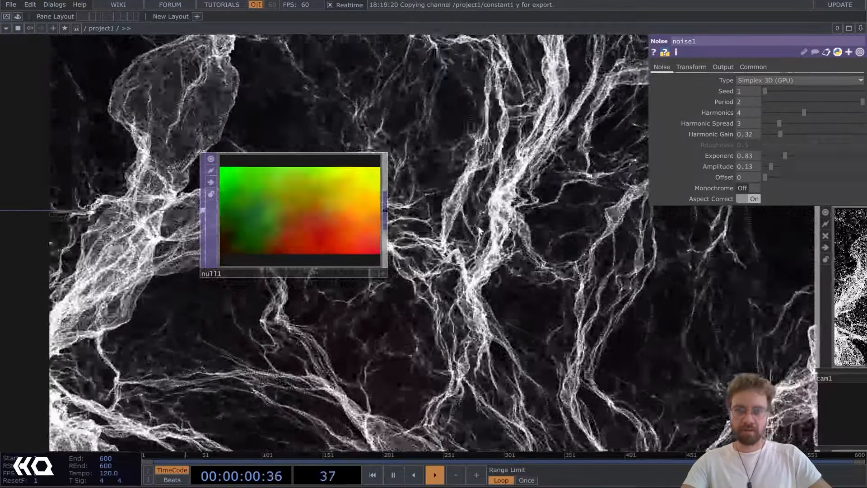
Follow the network to render1 and examine the rendered particle structures up close.
{"action": "left_click_drag", "start_coordinate": [532, 250], "coordinate": [384, 139]}
{"action": "left_click_drag", "start_coordinate": [335, 128], "coordinate": [291, 99]}
{"action": "left_click_drag", "start_coordinate": [486, 201], "coordinate": [283, 116]}
{"action": "scroll", "coordinate": [282, 116], "scroll_direction": "down", "scroll_amount": 3}
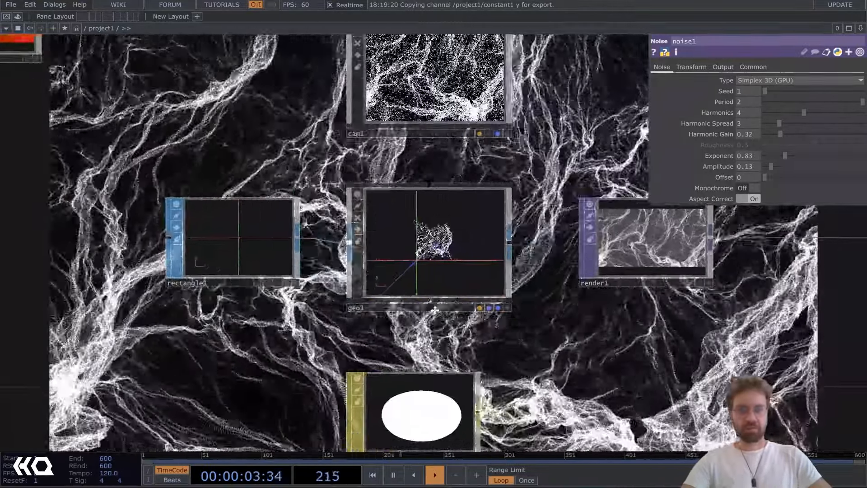
{"action": "left_click_drag", "start_coordinate": [597, 343], "coordinate": [358, 289]}
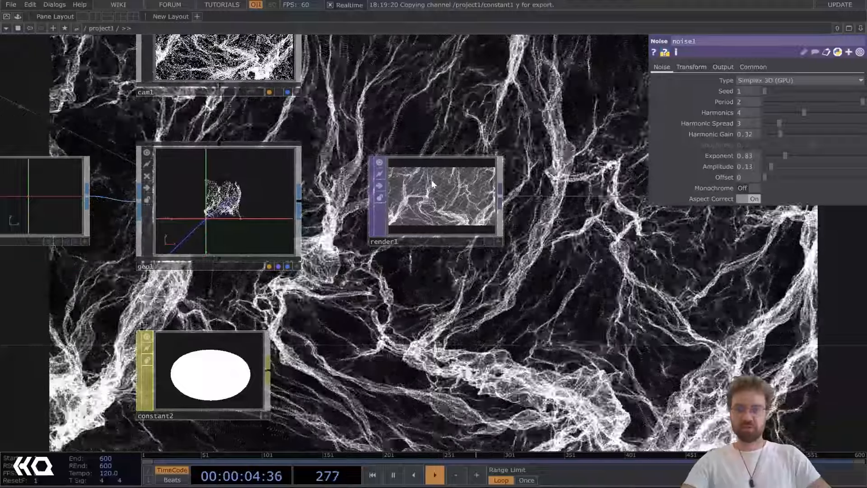
{"action": "scroll", "coordinate": [403, 199], "scroll_direction": "up", "scroll_amount": 4}
{"action": "scroll", "coordinate": [404, 199], "scroll_direction": "up", "scroll_amount": 4}
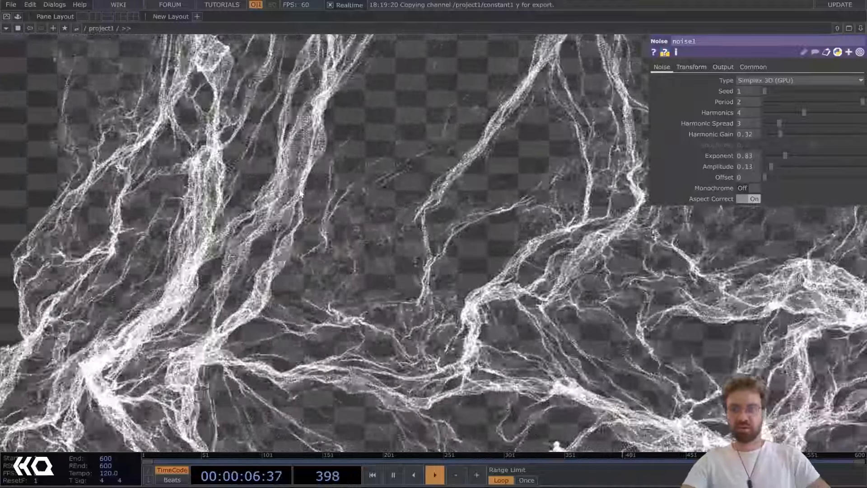
{"action": "scroll", "coordinate": [329, 178], "scroll_direction": "down", "scroll_amount": 3}
{"action": "scroll", "coordinate": [329, 179], "scroll_direction": "down", "scroll_amount": 2}
{"action": "scroll", "coordinate": [395, 213], "scroll_direction": "up", "scroll_amount": 3}
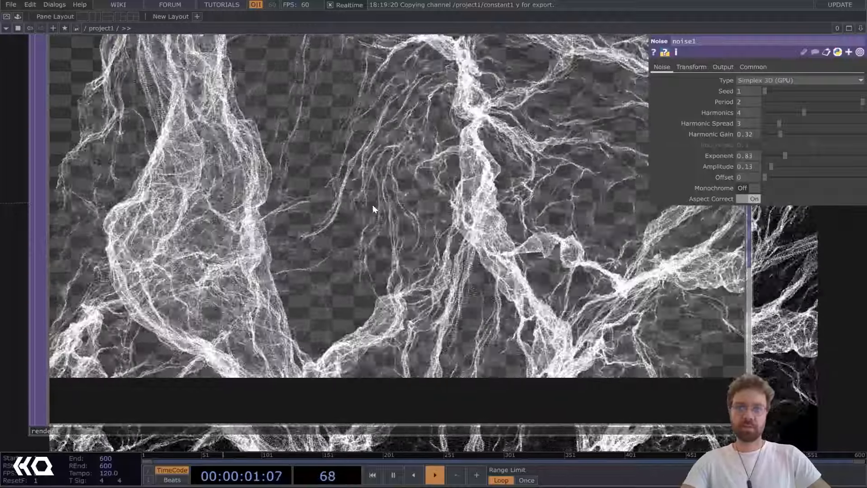
{"action": "scroll", "coordinate": [326, 208], "scroll_direction": "down", "scroll_amount": 6}
Insert a second Noise TOP into the connection between noise1 and null1.
{"action": "left_click_drag", "start_coordinate": [22, 94], "coordinate": [504, 165]}
{"action": "scroll", "coordinate": [503, 166], "scroll_direction": "down", "scroll_amount": 3}
{"action": "left_click_drag", "start_coordinate": [246, 207], "coordinate": [395, 280]}
{"action": "scroll", "coordinate": [355, 155], "scroll_direction": "up", "scroll_amount": 3}
{"action": "left_click_drag", "start_coordinate": [397, 206], "coordinate": [393, 251]}
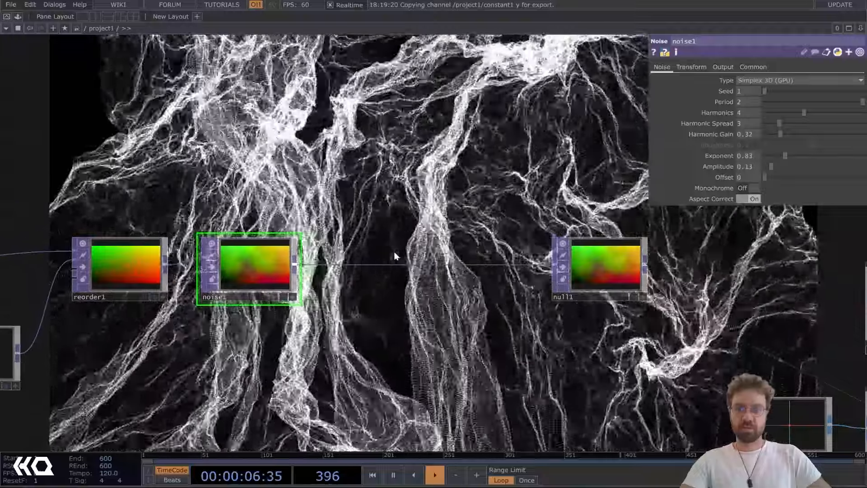
{"action": "right_click", "coordinate": [396, 264]}
{"action": "left_click", "coordinate": [419, 252]}
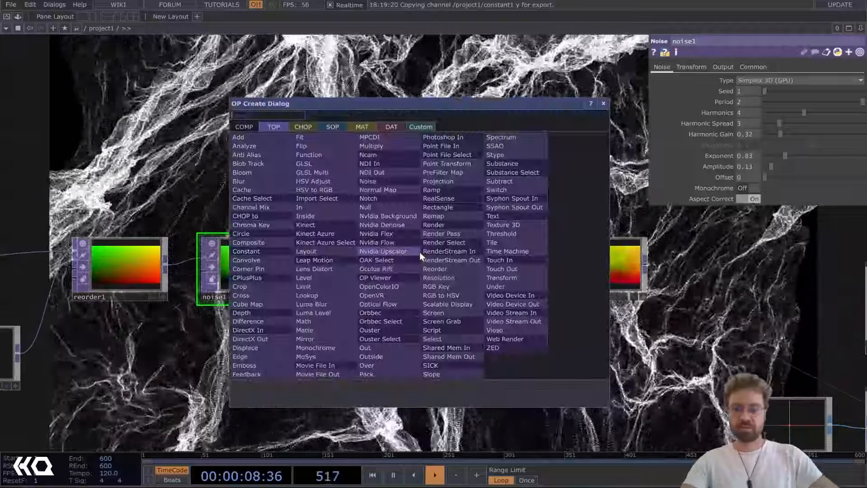
{"action": "type", "text": "noi"}
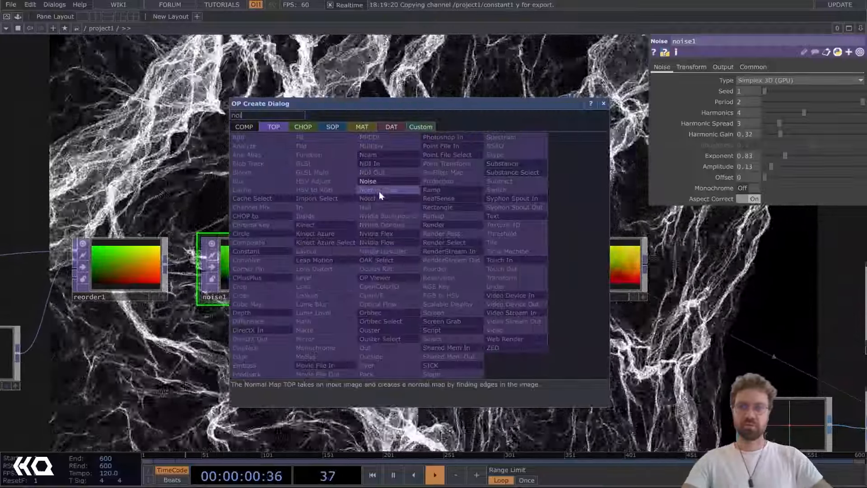
{"action": "left_click", "coordinate": [375, 181]}
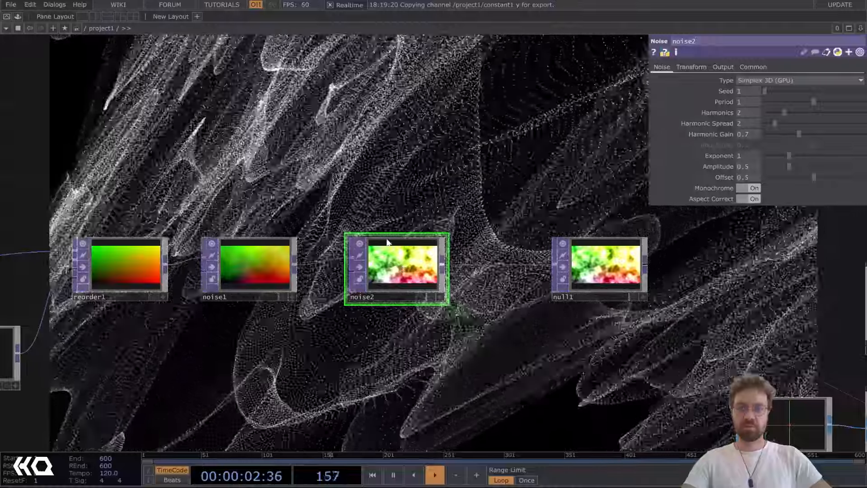
Set the noise2 Offset to 0 and connect the noise1 output to the second input of noise2.
{"action": "left_click_drag", "start_coordinate": [401, 167], "coordinate": [384, 143]}
{"action": "left_click_drag", "start_coordinate": [815, 178], "coordinate": [741, 183]}
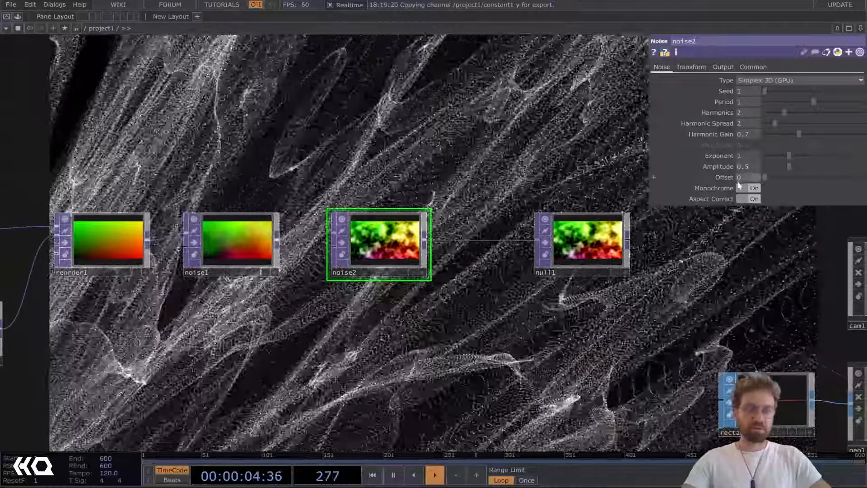
{"action": "scroll", "coordinate": [332, 240], "scroll_direction": "up", "scroll_amount": 6}
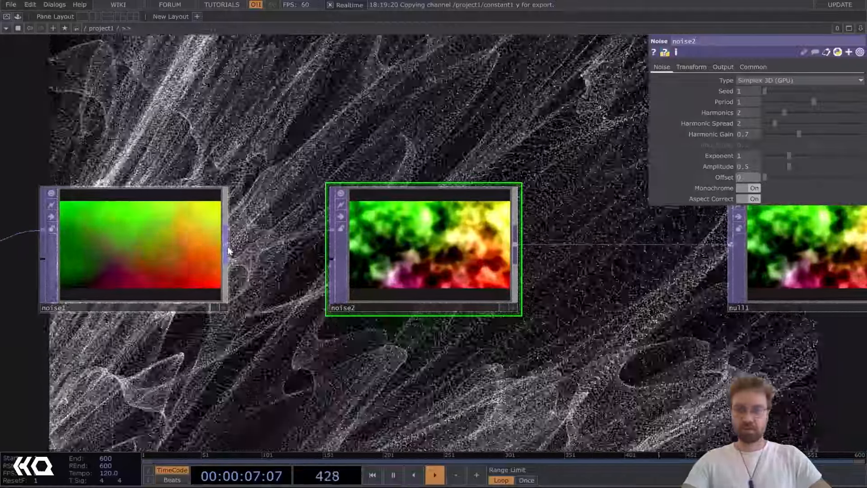
{"action": "left_click_drag", "start_coordinate": [227, 246], "coordinate": [332, 259]}
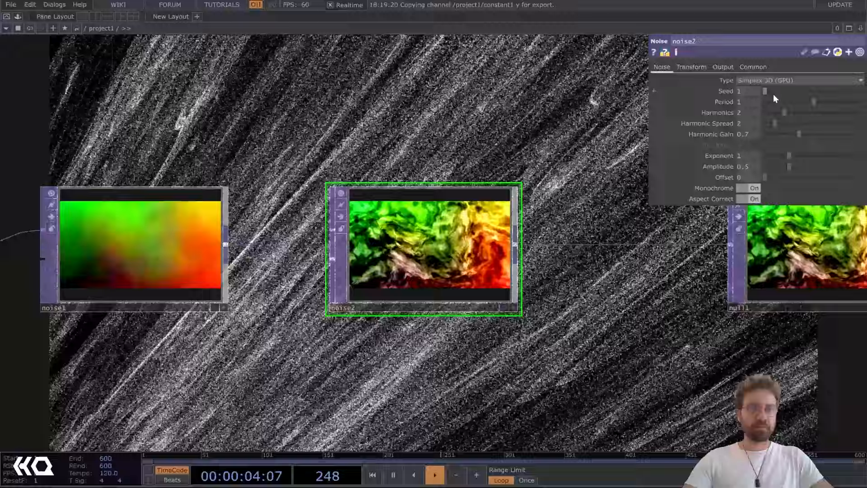
Set the noise2 Seed to 3886 and reduce its Amplitude to 0.03.
{"action": "left_click_drag", "start_coordinate": [773, 94], "coordinate": [804, 91]}
{"action": "left_click_drag", "start_coordinate": [541, 159], "coordinate": [467, 120]}
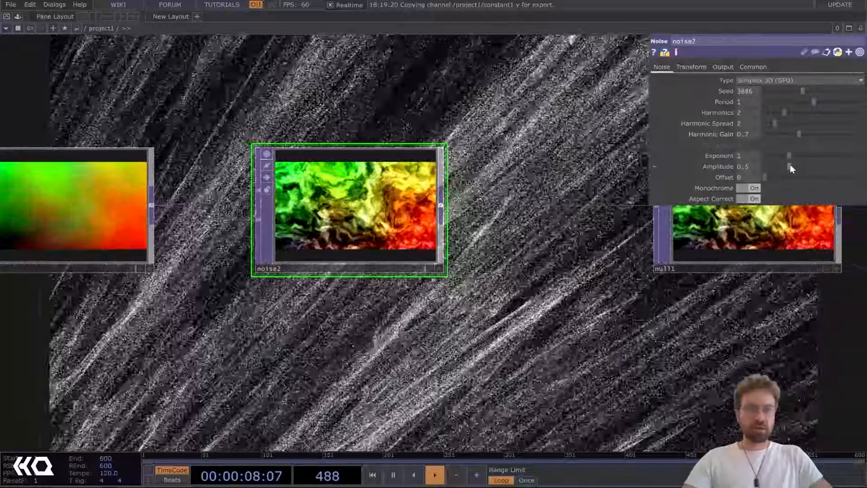
{"action": "left_click_drag", "start_coordinate": [790, 165], "coordinate": [767, 167]}
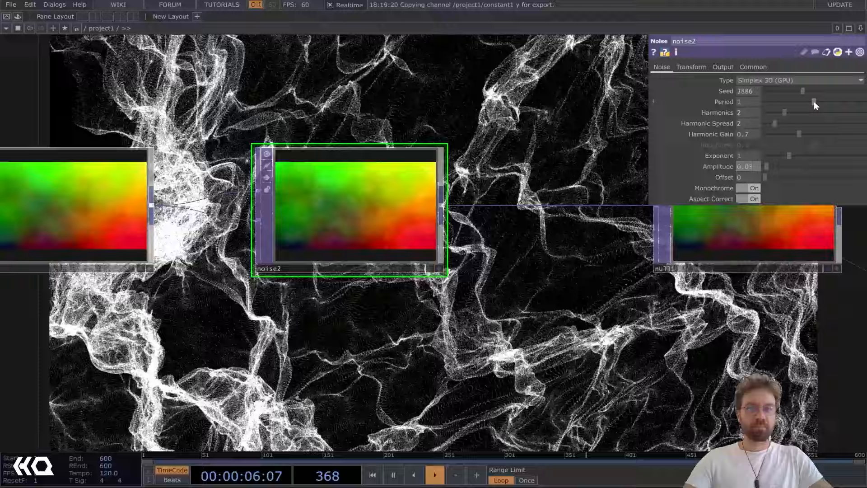
Set the noise2 Period to 2, Harmonics to 4, Harmonic Spread to 0.4 and Harmonic Gain to 1.89, and adjust its Exponent.
{"action": "left_click_drag", "start_coordinate": [814, 101], "coordinate": [861, 103]}
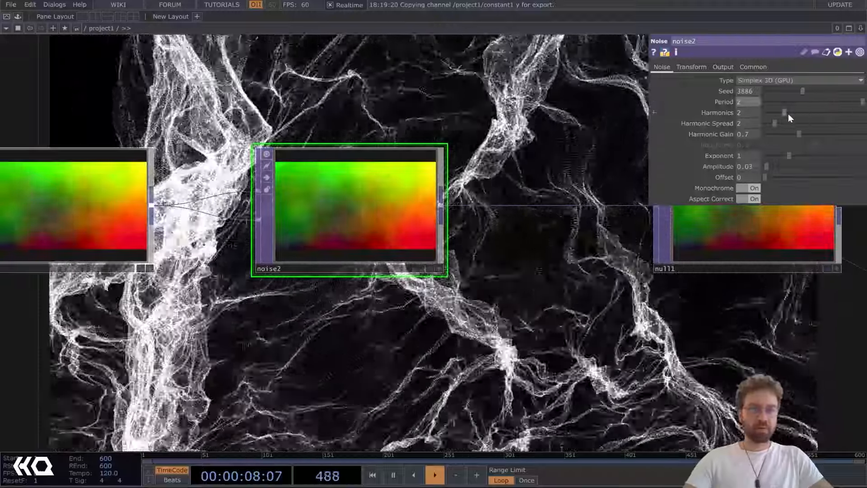
{"action": "mouse_move", "coordinate": [789, 114]}
{"action": "left_mouse_down"}
{"action": "mouse_move", "coordinate": [806, 112]}
{"action": "mouse_move", "coordinate": [763, 123]}
{"action": "mouse_move", "coordinate": [793, 132]}
{"action": "mouse_move", "coordinate": [760, 138]}
{"action": "mouse_move", "coordinate": [862, 134]}
{"action": "left_mouse_up"}
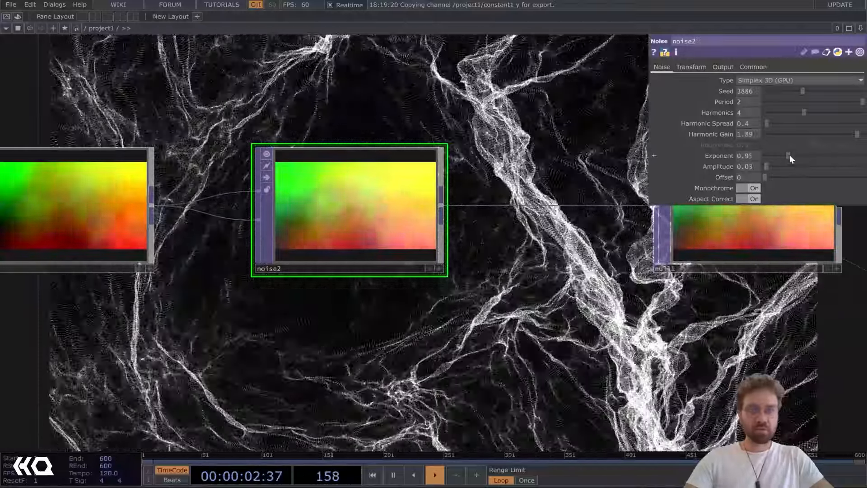
{"action": "left_click_drag", "start_coordinate": [789, 155], "coordinate": [809, 155]}
Stretch the noise2 pattern by setting its Y Scale to 10.
{"action": "left_click", "coordinate": [691, 67]}
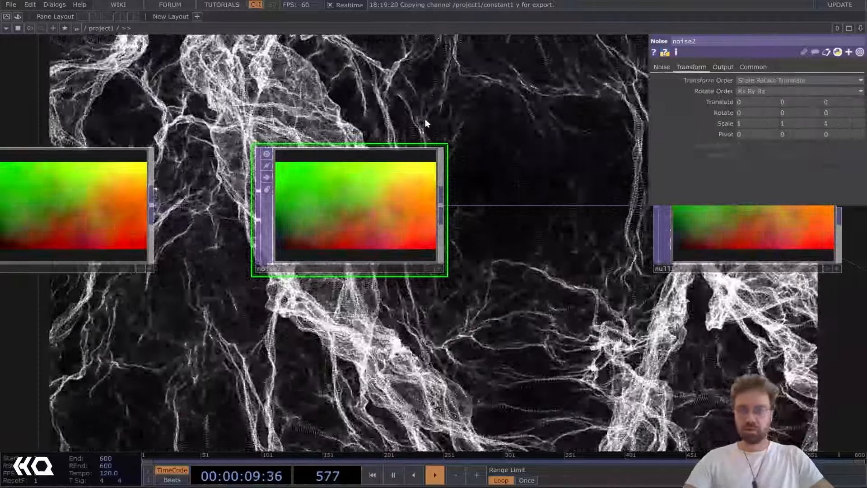
{"action": "left_click_drag", "start_coordinate": [479, 155], "coordinate": [468, 244]}
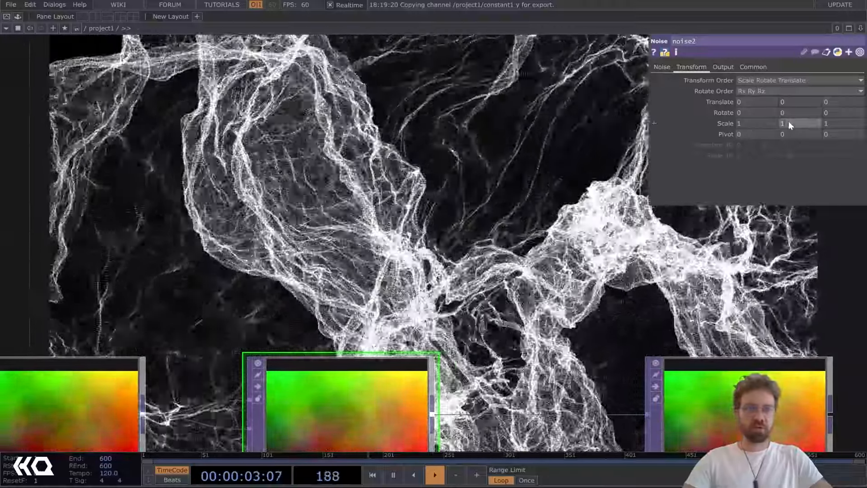
{"action": "middle_click_drag", "start_coordinate": [789, 122], "coordinate": [856, 113]}
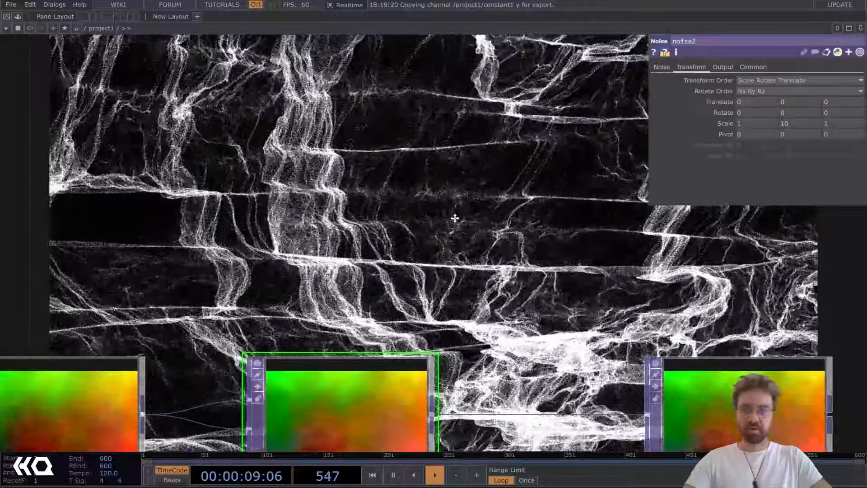
Animate the noise2 Z Translate with an expression that multiplies absTime.seconds by a factor below 1.
{"action": "left_click_drag", "start_coordinate": [455, 218], "coordinate": [277, 250]}
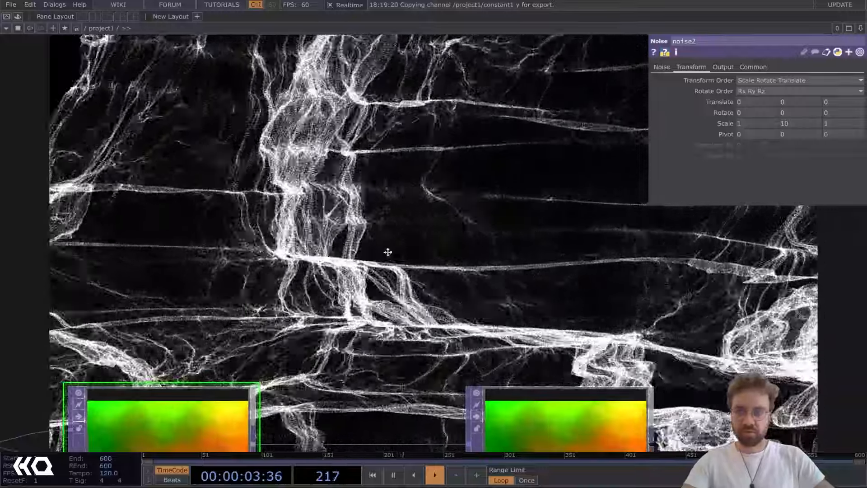
{"action": "left_click_drag", "start_coordinate": [387, 252], "coordinate": [419, 95]}
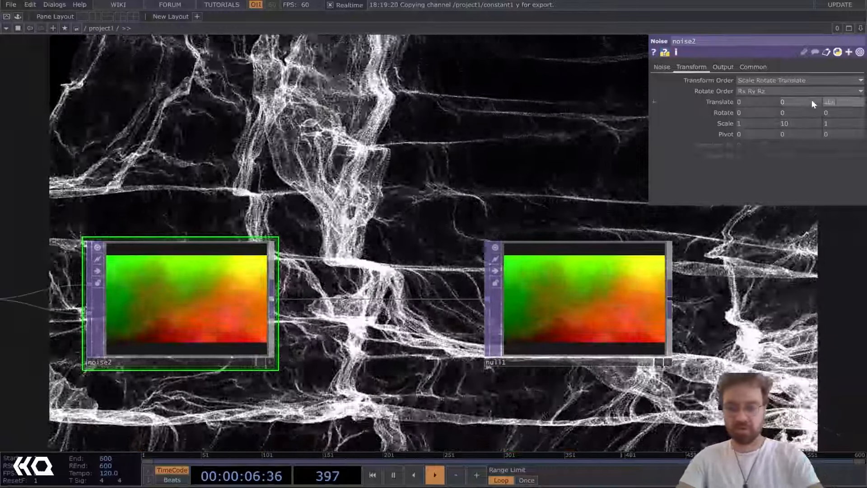
{"action": "type", "text": "absTime"}
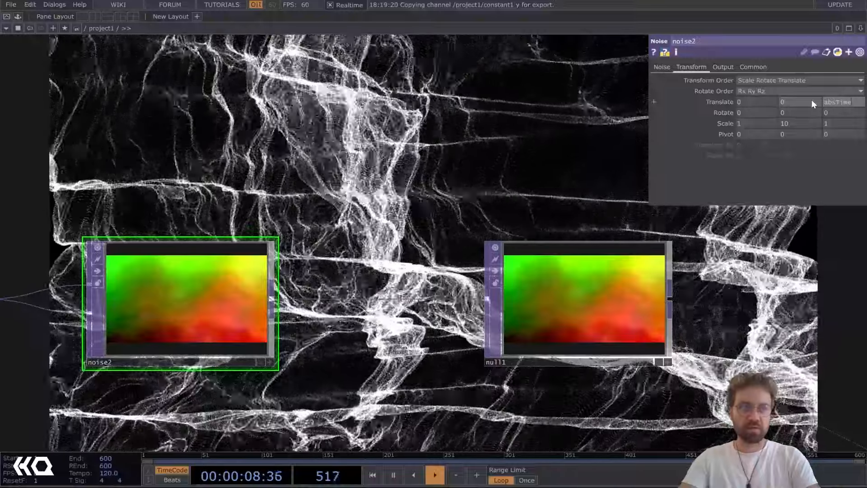
{"action": "type", "text": ".seconds"}
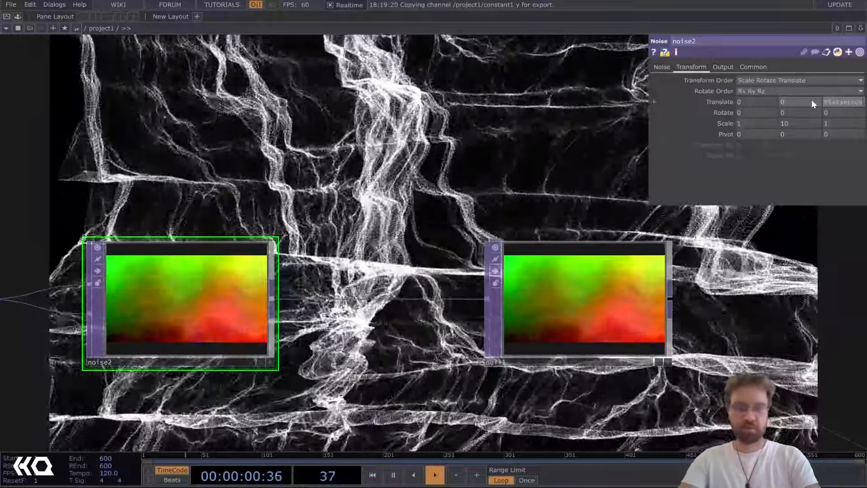
{"action": "type", "text": "*0.1"}
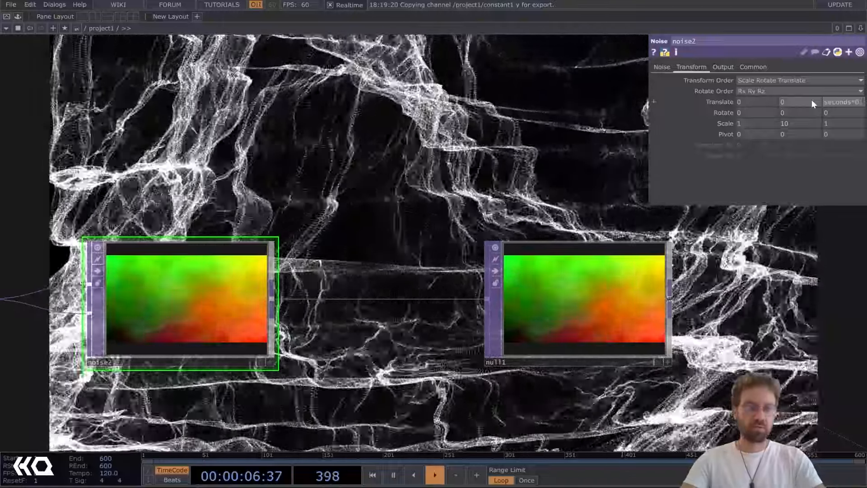
{"action": "key", "text": "Return"}
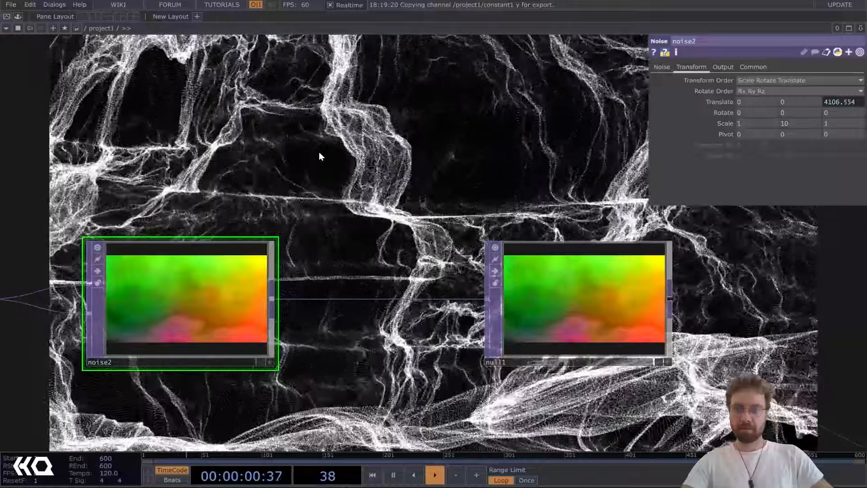
Refine noise2 with Harmonics 3, Harmonic Spread 0.3, Harmonic Gain 0.8, Exponent 1.2 and Amplitude 0.08.
{"action": "left_click_drag", "start_coordinate": [300, 107], "coordinate": [450, 101]}
{"action": "scroll", "coordinate": [370, 163], "scroll_direction": "down", "scroll_amount": 3}
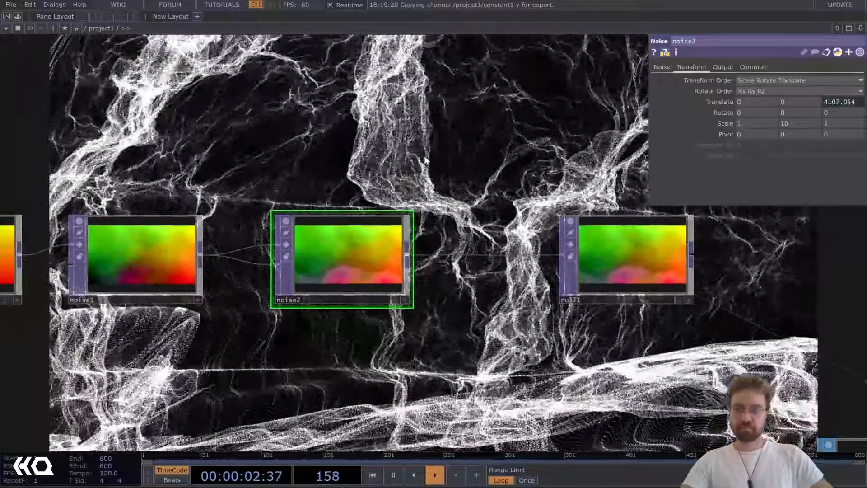
{"action": "left_click_drag", "start_coordinate": [427, 154], "coordinate": [464, 112]}
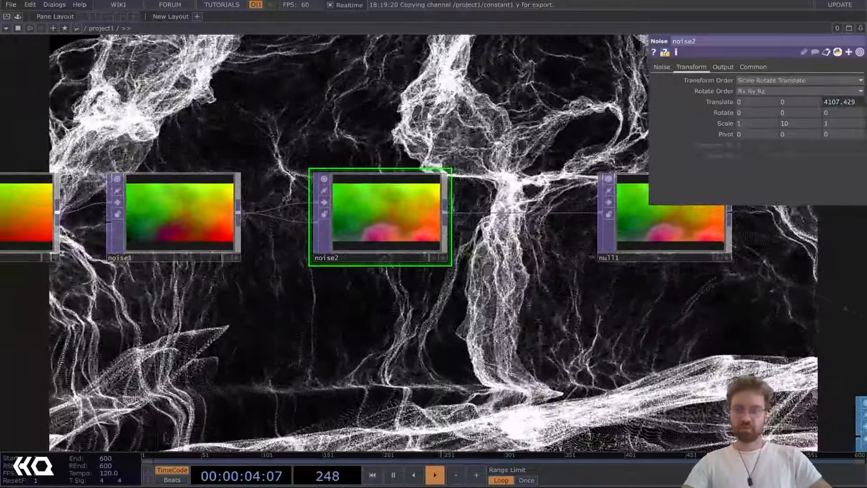
{"action": "left_click_drag", "start_coordinate": [404, 165], "coordinate": [369, 269]}
{"action": "left_click_drag", "start_coordinate": [472, 193], "coordinate": [401, 300]}
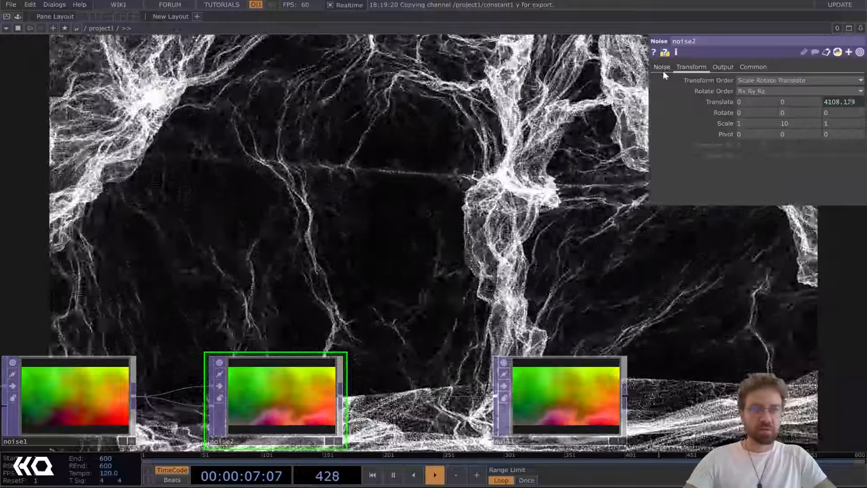
{"action": "left_click", "coordinate": [663, 68]}
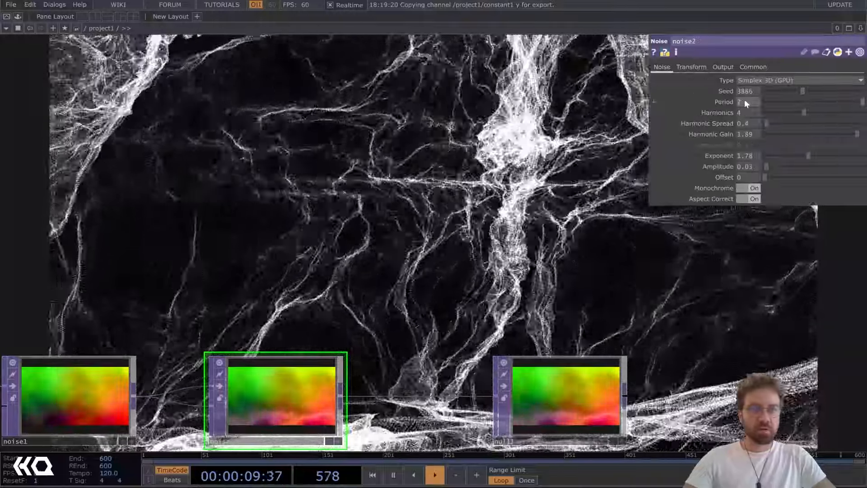
{"action": "left_click", "coordinate": [740, 103]}
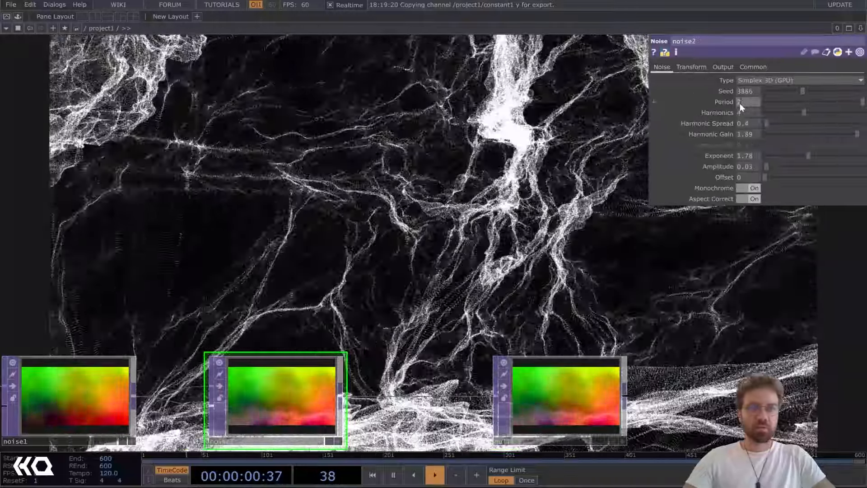
{"action": "mouse_move", "coordinate": [740, 103]}
{"action": "middle_mouse_down"}
{"action": "mouse_move", "coordinate": [741, 89]}
{"action": "mouse_move", "coordinate": [706, 89]}
{"action": "mouse_move", "coordinate": [745, 88]}
{"action": "middle_mouse_up"}
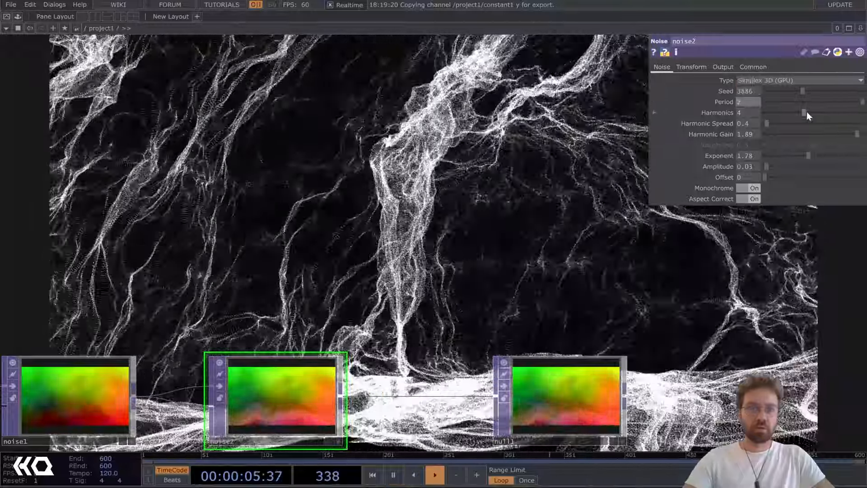
{"action": "left_click_drag", "start_coordinate": [804, 113], "coordinate": [776, 124]}
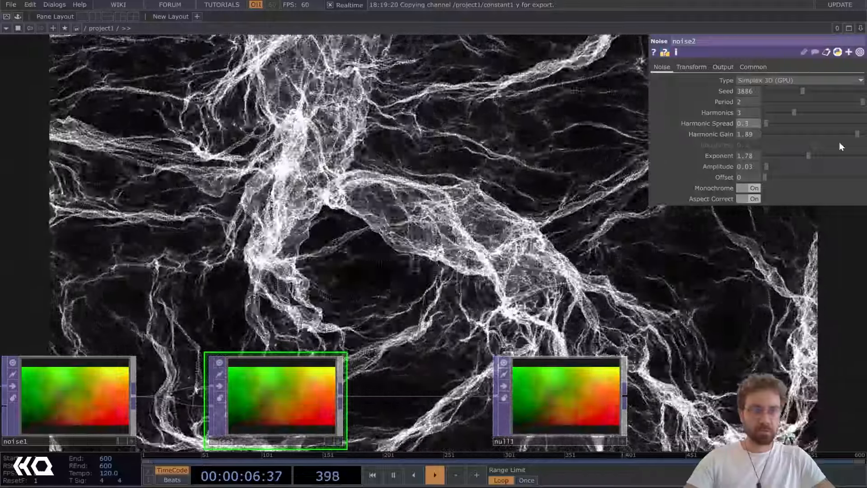
{"action": "left_click_drag", "start_coordinate": [857, 135], "coordinate": [770, 166]}
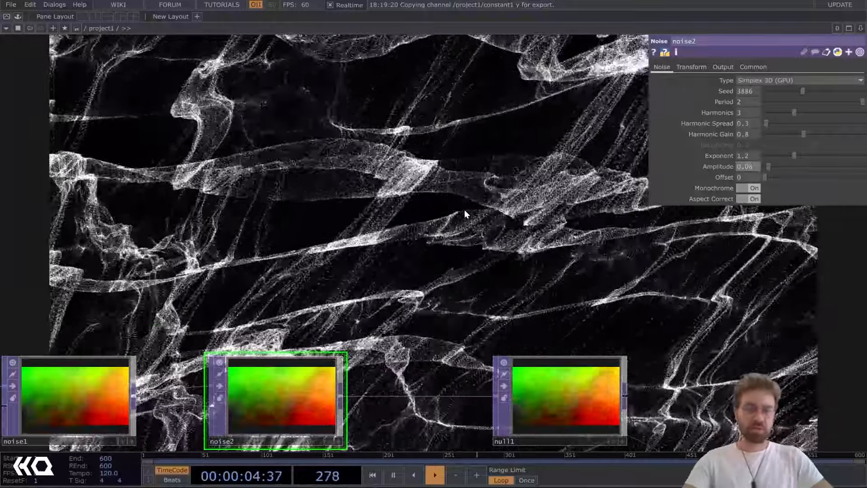
Review the rgbkey1 and null2 outputs at the end of the network and turn off the background display.
{"action": "scroll", "coordinate": [464, 210], "scroll_direction": "down", "scroll_amount": 5}
{"action": "left_click_drag", "start_coordinate": [459, 185], "coordinate": [219, 69]}
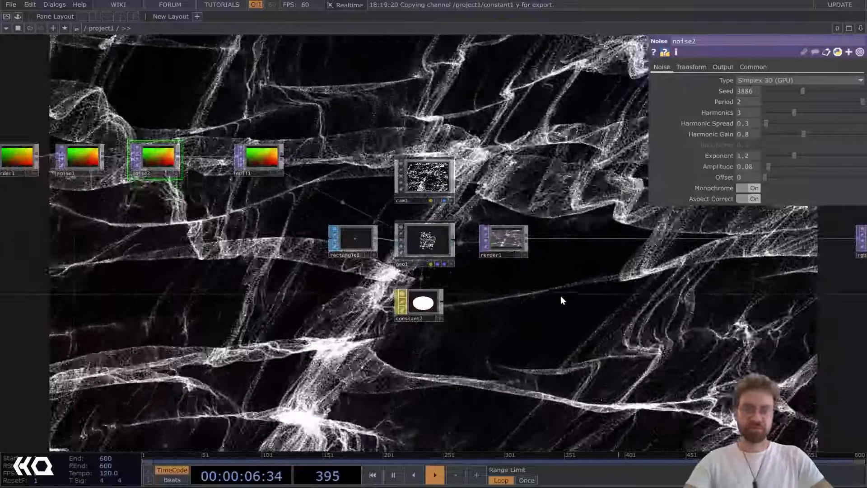
{"action": "left_click_drag", "start_coordinate": [560, 296], "coordinate": [353, 308]}
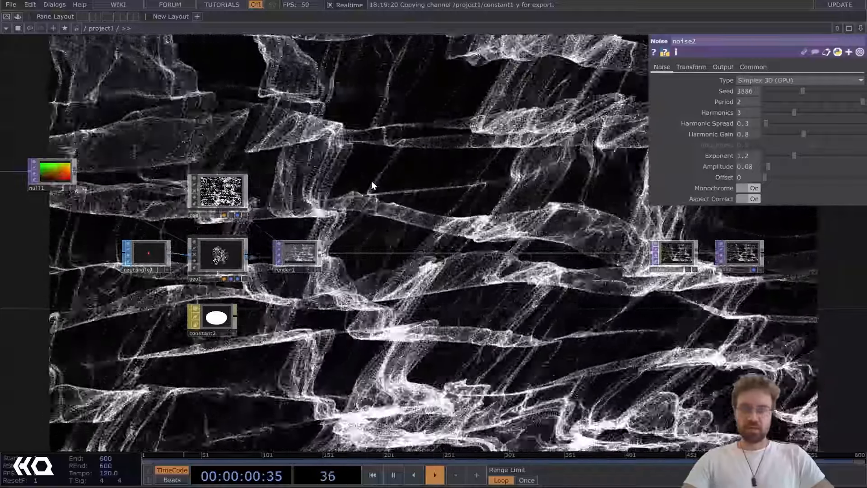
{"action": "left_click_drag", "start_coordinate": [419, 192], "coordinate": [213, 149]}
{"action": "scroll", "coordinate": [519, 212], "scroll_direction": "up", "scroll_amount": 10}
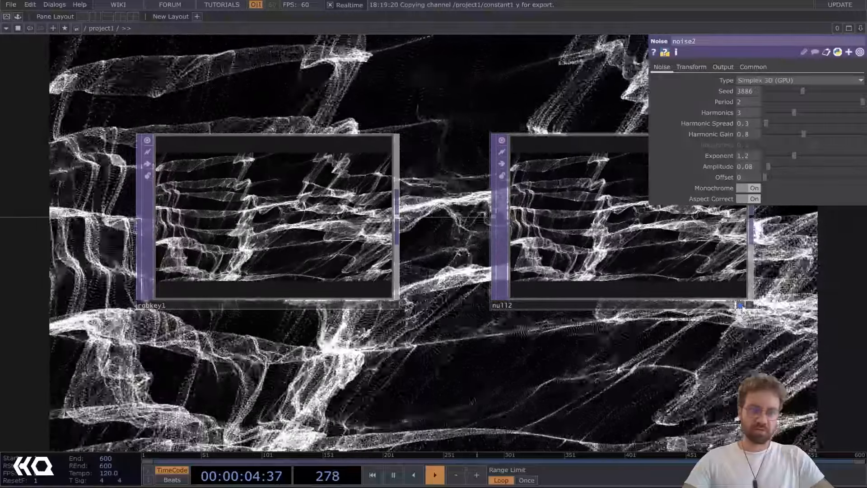
{"action": "scroll", "coordinate": [584, 318], "scroll_direction": "down", "scroll_amount": 8}
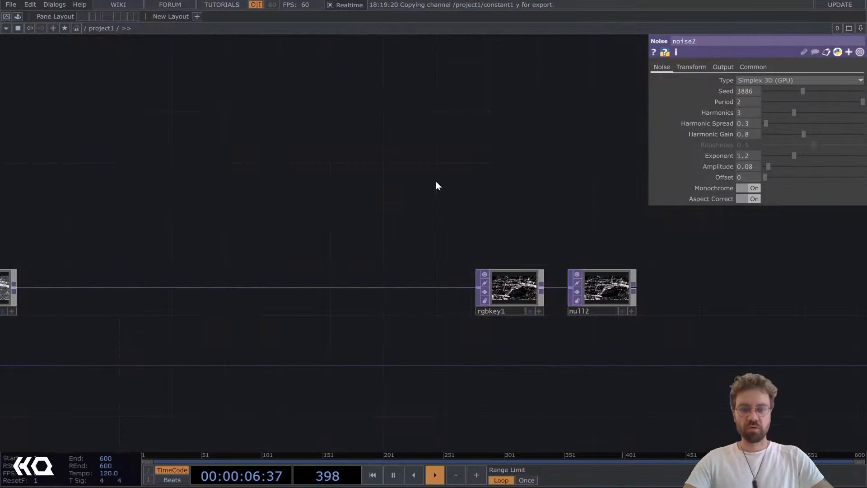
Add a Ramp TOP in the empty network area above the connection between render1 and rgbkey1.
{"action": "left_click_drag", "start_coordinate": [437, 185], "coordinate": [501, 269]}
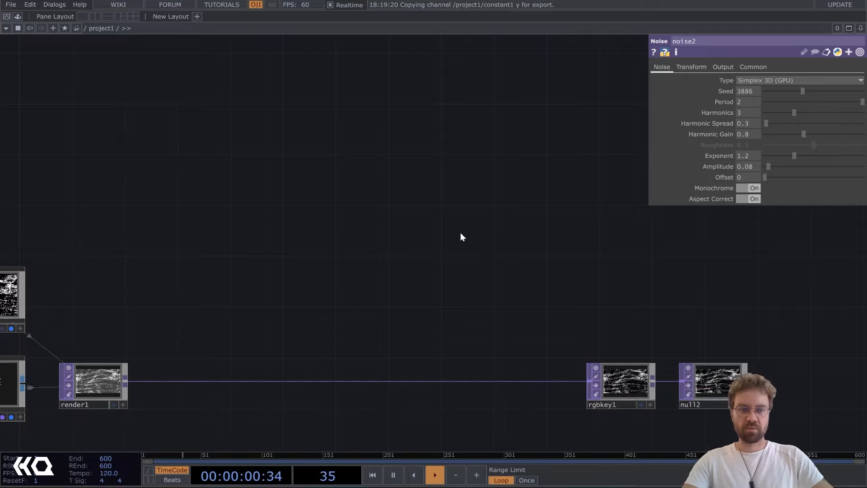
{"action": "key", "text": "Tab"}
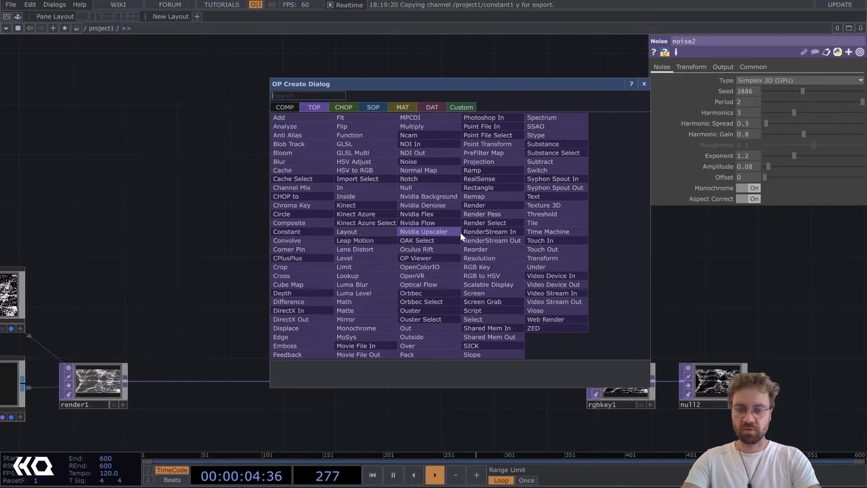
{"action": "type", "text": "ram"}
{"action": "left_click", "coordinate": [487, 170]}
{"action": "left_click", "coordinate": [472, 234]}
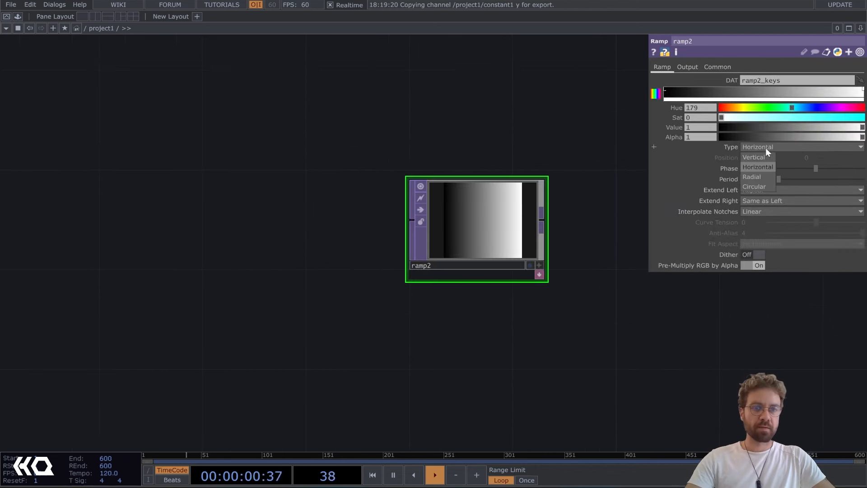
Make ramp2 a Circular ramp running from fully saturated cyan (hue 179) at the start key to black at the end key.
{"action": "left_click", "coordinate": [755, 187]}
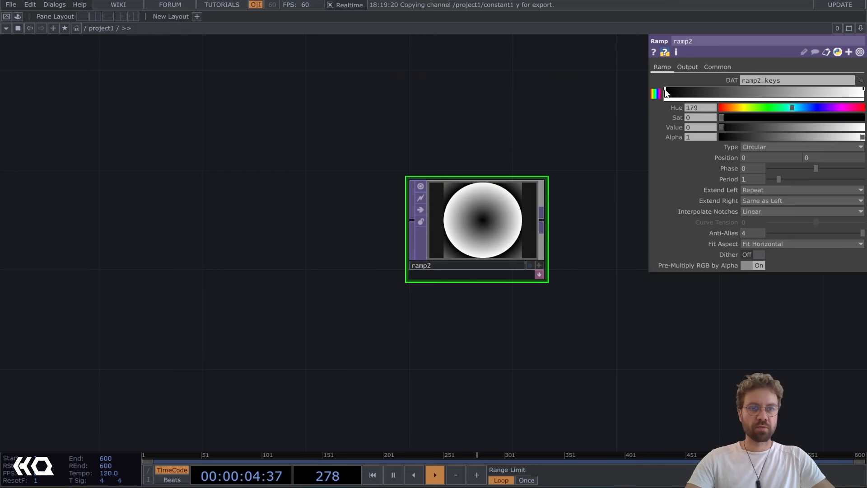
{"action": "left_click_drag", "start_coordinate": [803, 127], "coordinate": [864, 116]}
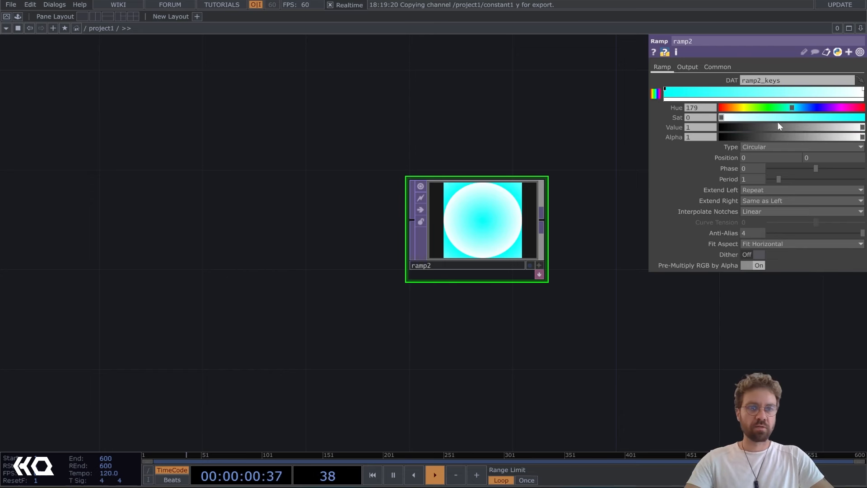
{"action": "left_click_drag", "start_coordinate": [778, 123], "coordinate": [719, 127]}
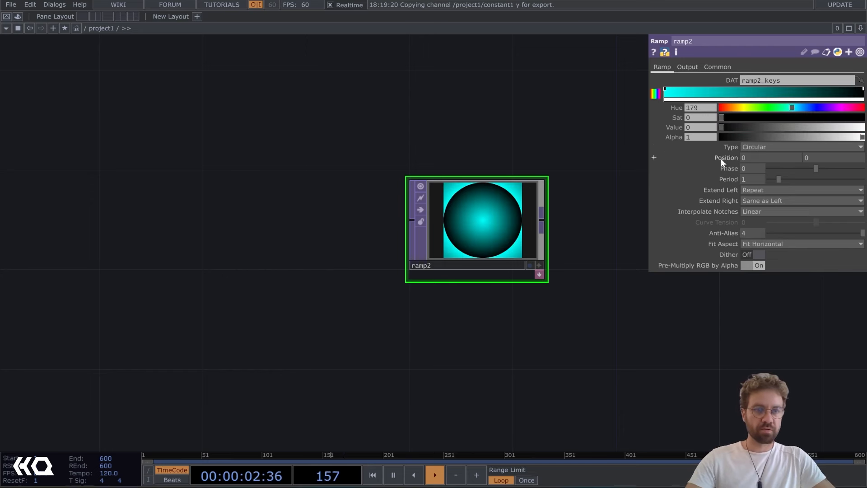
Animate the ramp2 Phase with a multiple of absTime.seconds and set its Extend Left to Mirror.
{"action": "mouse_move", "coordinate": [809, 168]}
{"action": "left_mouse_down"}
{"action": "mouse_move", "coordinate": [836, 167]}
{"action": "mouse_move", "coordinate": [821, 171]}
{"action": "left_mouse_up"}
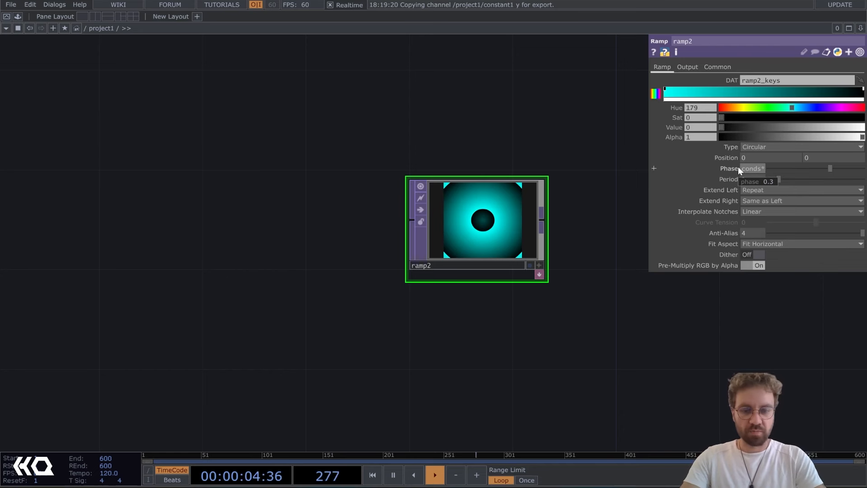
{"action": "key", "text": "Return"}
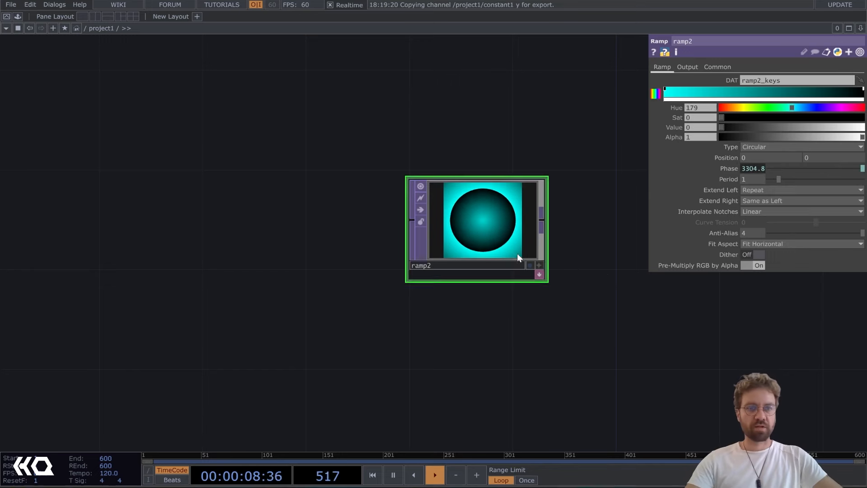
{"action": "scroll", "coordinate": [517, 253], "scroll_direction": "up", "scroll_amount": 3}
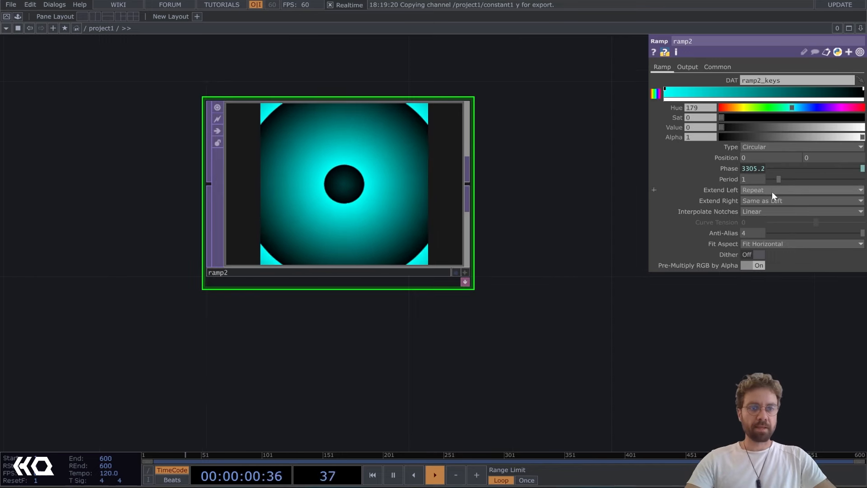
{"action": "left_click", "coordinate": [770, 191]}
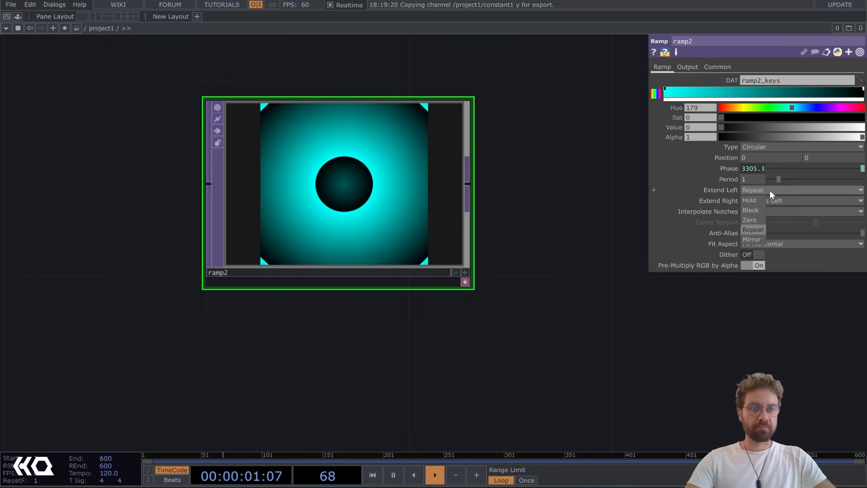
{"action": "left_click", "coordinate": [751, 240]}
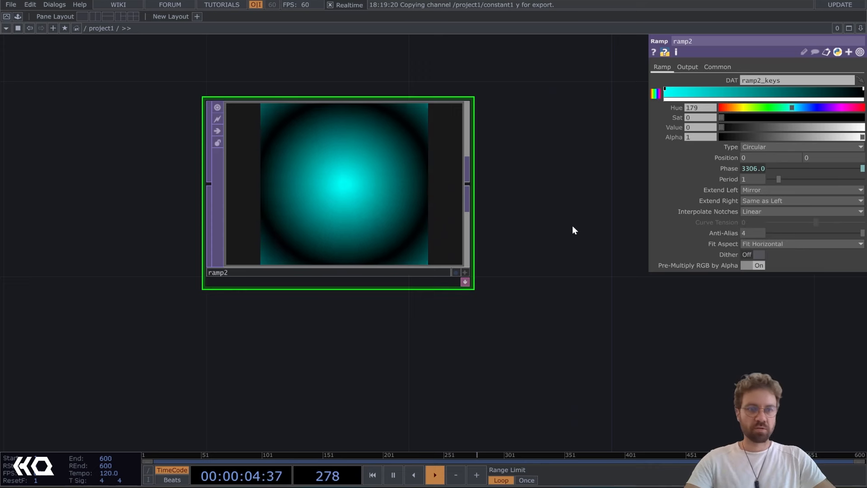
Drive the ramp2 resolution width and height from the x and y channels of constant1.
{"action": "scroll", "coordinate": [582, 246], "scroll_direction": "down", "scroll_amount": 3}
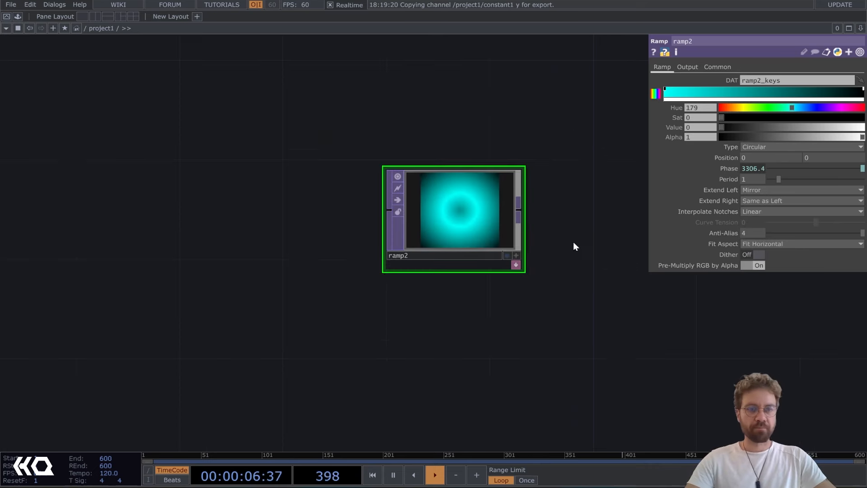
{"action": "scroll", "coordinate": [565, 291], "scroll_direction": "down", "scroll_amount": 3}
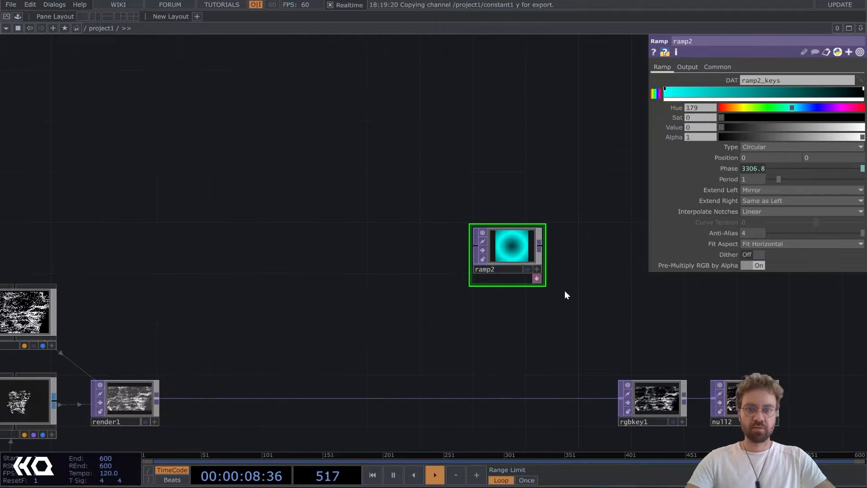
{"action": "left_click", "coordinate": [717, 66]}
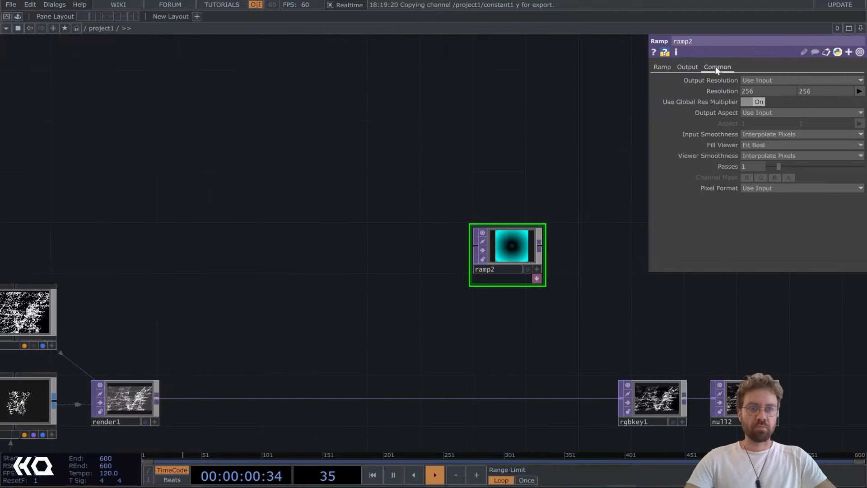
{"action": "left_click_drag", "start_coordinate": [4, 127], "coordinate": [515, 165]}
{"action": "scroll", "coordinate": [515, 165], "scroll_direction": "down", "scroll_amount": 5}
{"action": "left_click_drag", "start_coordinate": [271, 198], "coordinate": [362, 181]}
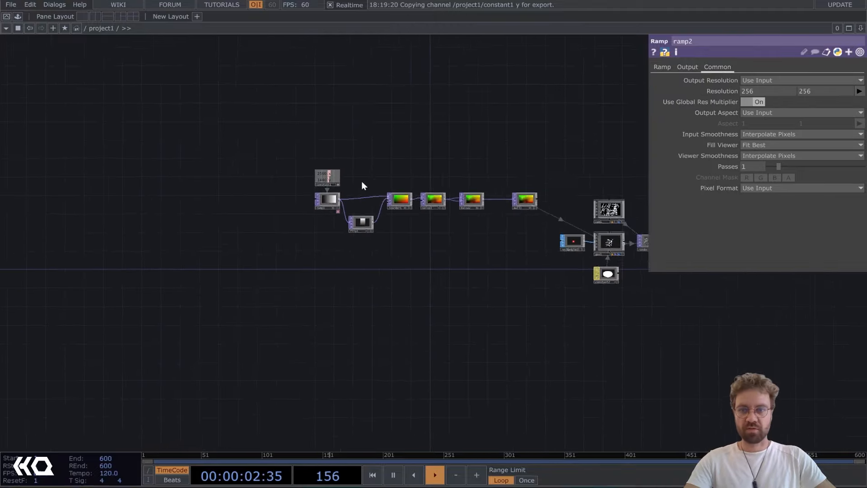
{"action": "scroll", "coordinate": [339, 183], "scroll_direction": "up", "scroll_amount": 5}
{"action": "left_click_drag", "start_coordinate": [410, 127], "coordinate": [448, 153]}
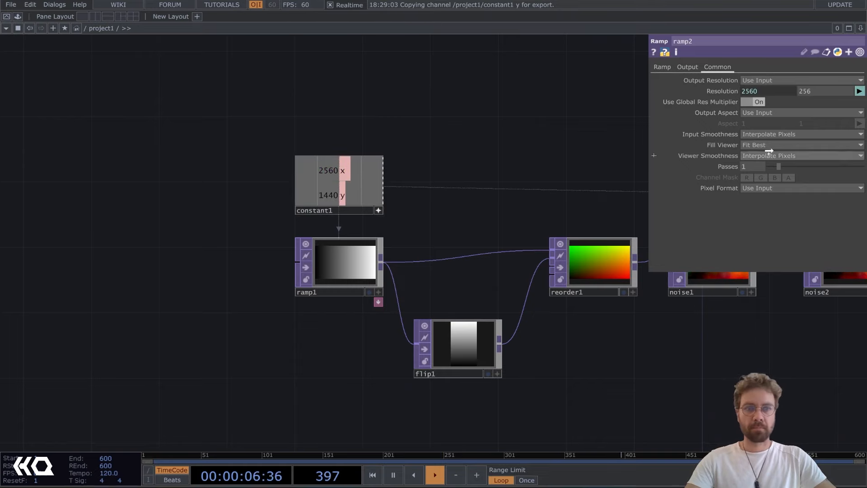
{"action": "left_click_drag", "start_coordinate": [358, 105], "coordinate": [81, 113]}
{"action": "scroll", "coordinate": [194, 128], "scroll_direction": "down", "scroll_amount": 5}
{"action": "scroll", "coordinate": [519, 160], "scroll_direction": "up", "scroll_amount": 5}
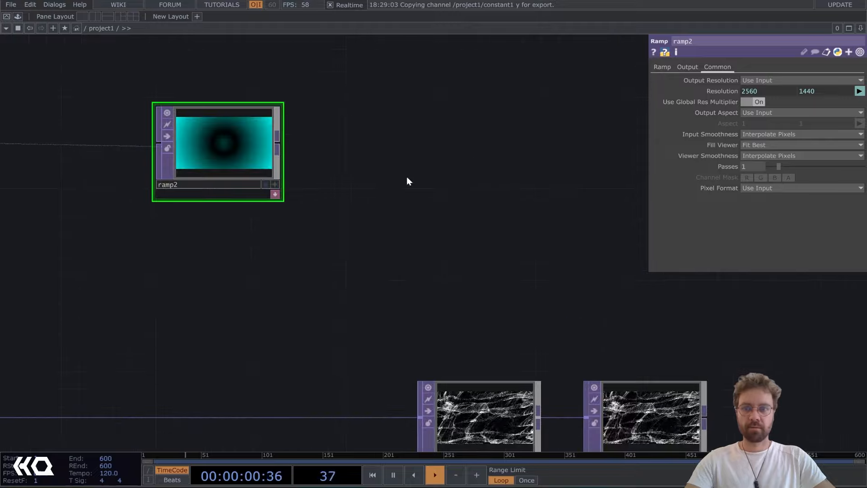
Reposition the ramp2 node so it sits directly above rgbkey1 in the network.
{"action": "scroll", "coordinate": [240, 162], "scroll_direction": "up", "scroll_amount": 3}
{"action": "scroll", "coordinate": [392, 195], "scroll_direction": "down", "scroll_amount": 3}
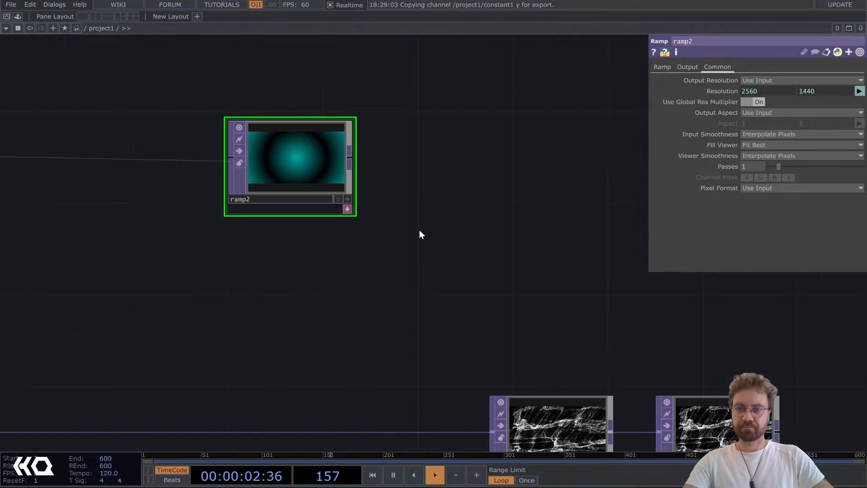
{"action": "left_click_drag", "start_coordinate": [344, 206], "coordinate": [526, 205]}
{"action": "left_click_drag", "start_coordinate": [531, 296], "coordinate": [351, 294]}
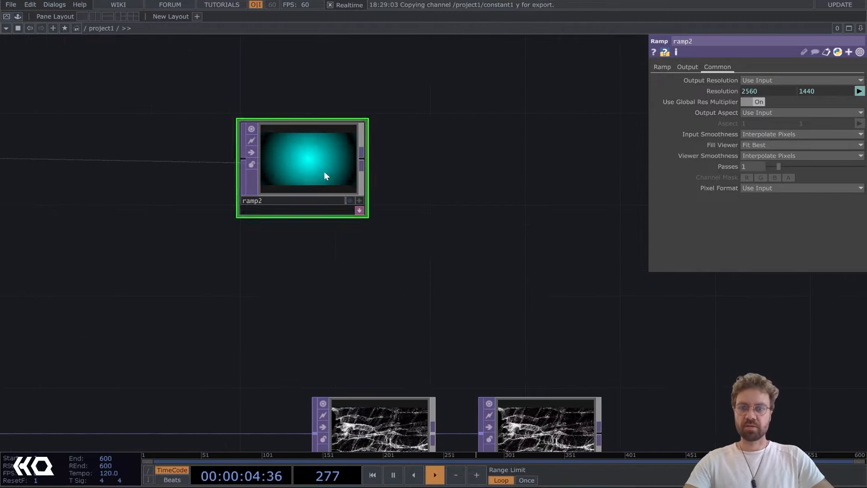
{"action": "left_click_drag", "start_coordinate": [325, 174], "coordinate": [381, 170]}
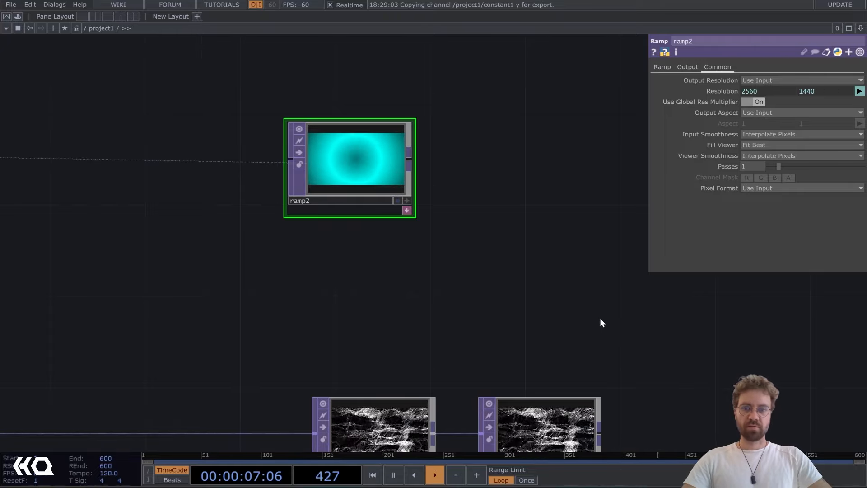
{"action": "left_click_drag", "start_coordinate": [601, 319], "coordinate": [542, 291]}
{"action": "left_click_drag", "start_coordinate": [286, 144], "coordinate": [310, 144]}
Add a Displace TOP beside ramp2 and wire the ramp2 output into its first input.
{"action": "key", "text": "Tab"}
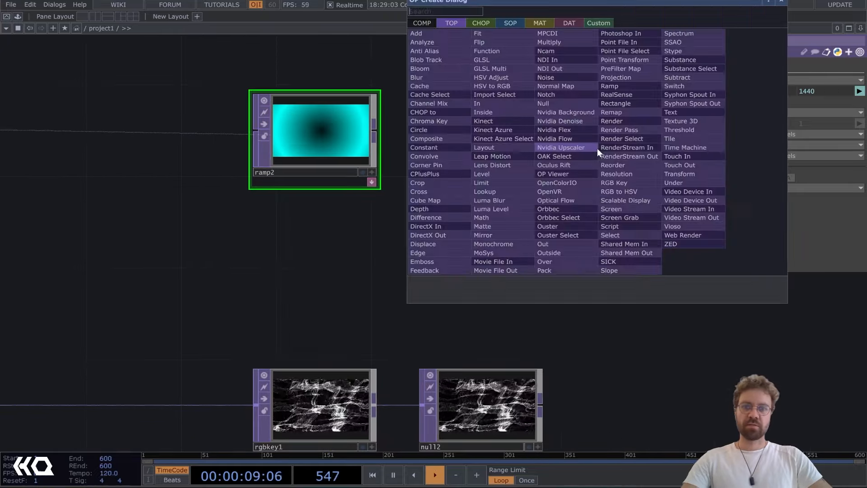
{"action": "type", "text": "dis"}
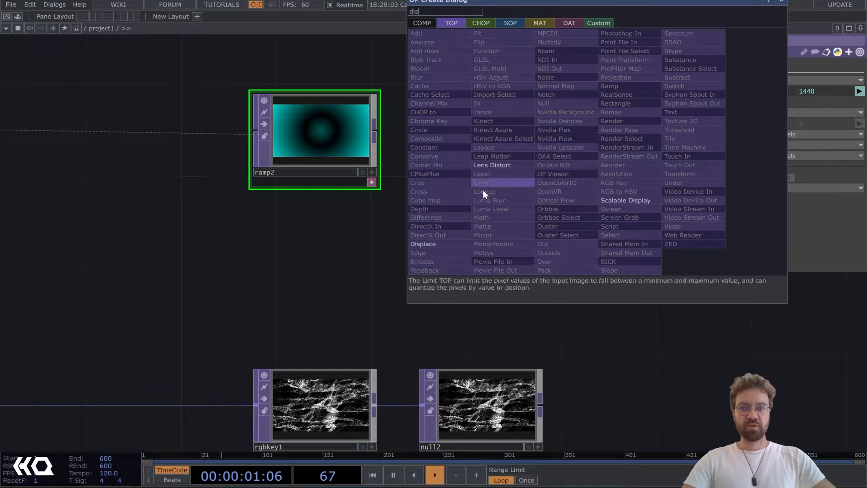
{"action": "left_click", "coordinate": [440, 244]}
{"action": "left_click", "coordinate": [572, 136]}
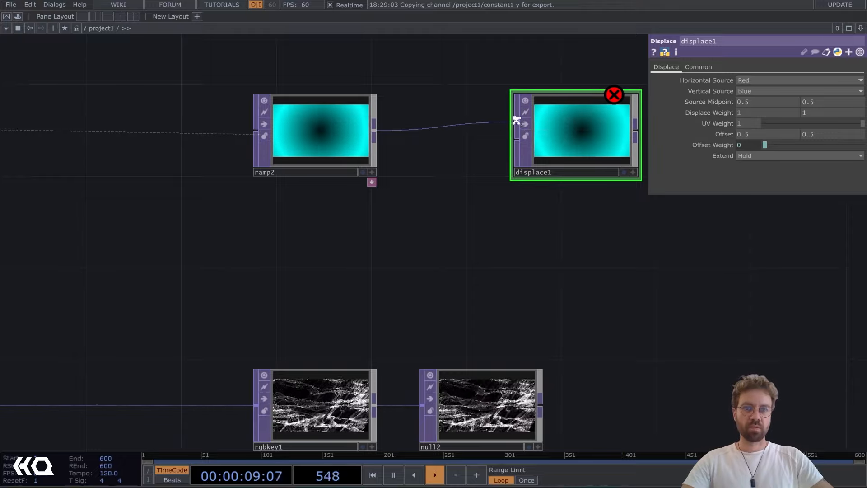
{"action": "scroll", "coordinate": [516, 120], "scroll_direction": "up", "scroll_amount": 5}
{"action": "scroll", "coordinate": [484, 145], "scroll_direction": "down", "scroll_amount": 5}
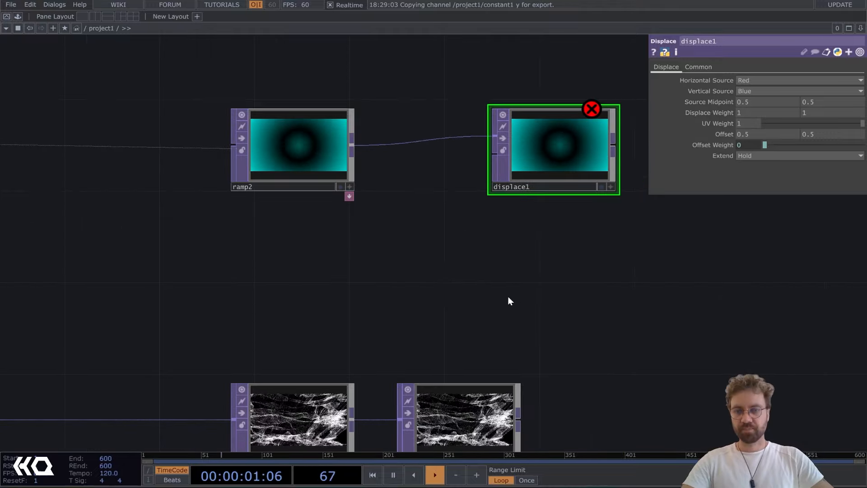
Wire null2 into the second input of displace1 and inspect the displaced ramp up close.
{"action": "left_click_drag", "start_coordinate": [510, 301], "coordinate": [472, 291]}
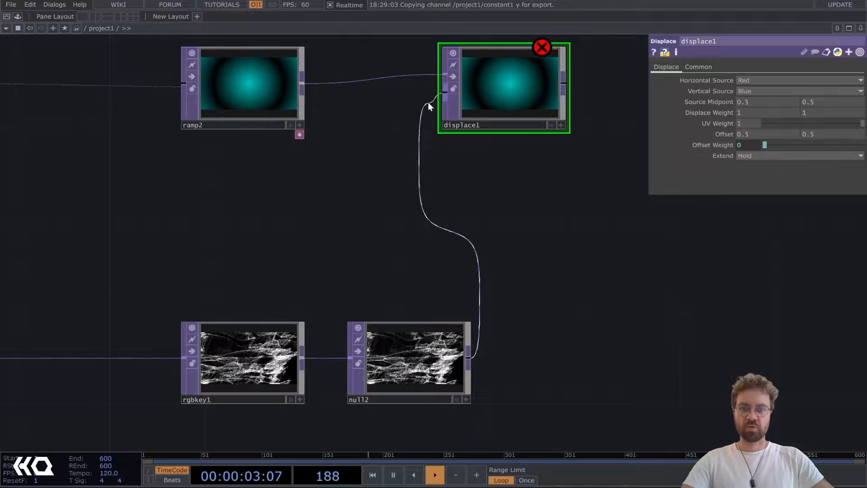
{"action": "left_click_drag", "start_coordinate": [429, 103], "coordinate": [446, 93]}
{"action": "scroll", "coordinate": [412, 380], "scroll_direction": "up", "scroll_amount": 10}
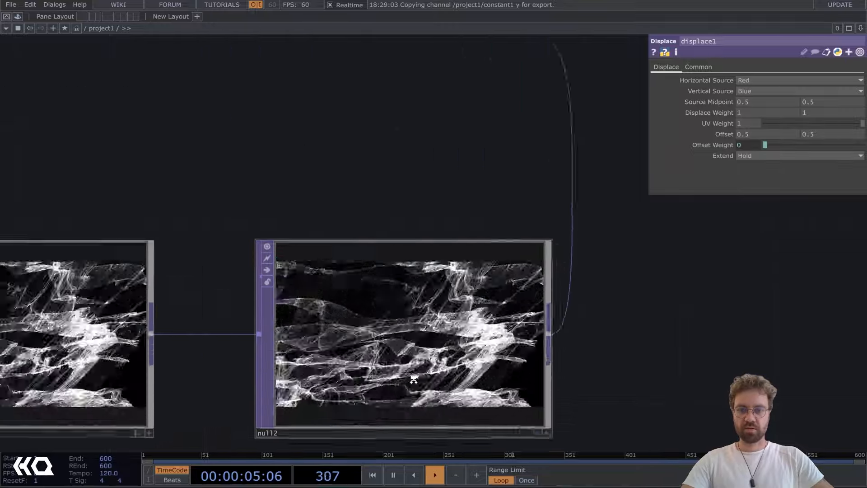
{"action": "scroll", "coordinate": [487, 214], "scroll_direction": "down", "scroll_amount": 10}
{"action": "scroll", "coordinate": [379, 329], "scroll_direction": "up", "scroll_amount": 8}
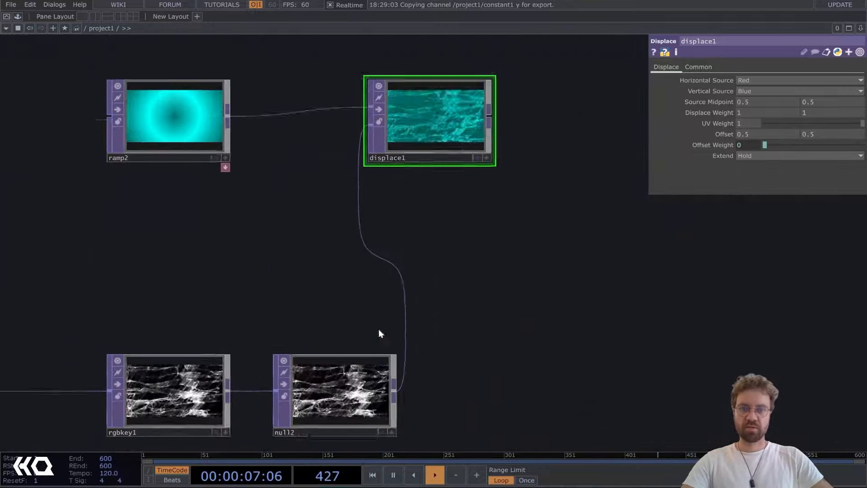
{"action": "scroll", "coordinate": [383, 194], "scroll_direction": "up", "scroll_amount": 1}
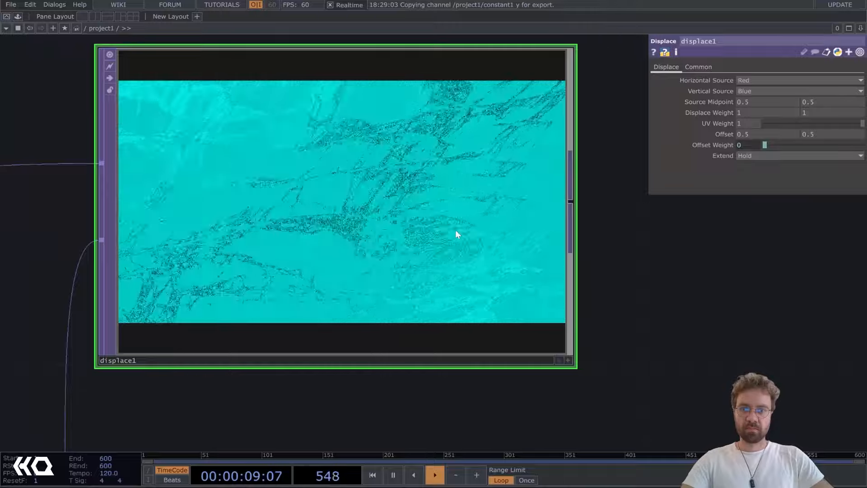
{"action": "scroll", "coordinate": [455, 234], "scroll_direction": "down", "scroll_amount": 3}
Set both Displace Weight values of displace1 to 0.1 and show its output as the network background.
{"action": "middle_click_drag", "start_coordinate": [412, 236], "coordinate": [514, 228]}
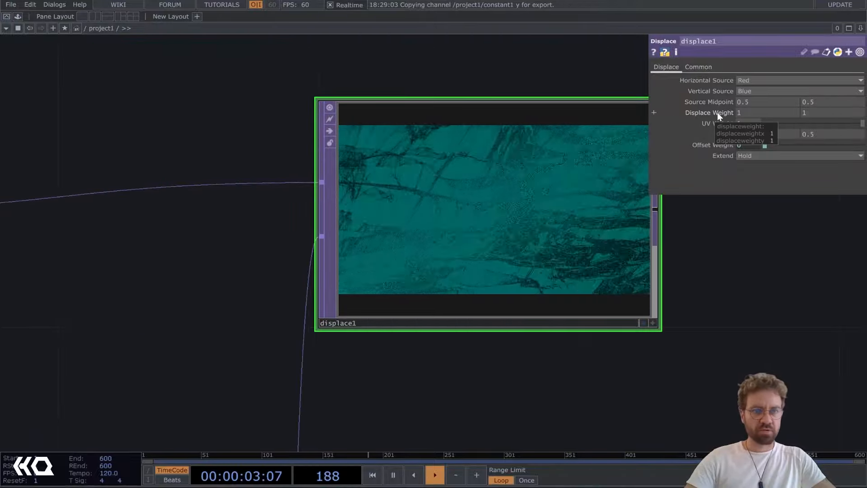
{"action": "mouse_move", "coordinate": [717, 112]}
{"action": "middle_mouse_down"}
{"action": "mouse_move", "coordinate": [717, 103]}
{"action": "mouse_move", "coordinate": [686, 103]}
{"action": "mouse_move", "coordinate": [714, 97]}
{"action": "middle_mouse_up"}
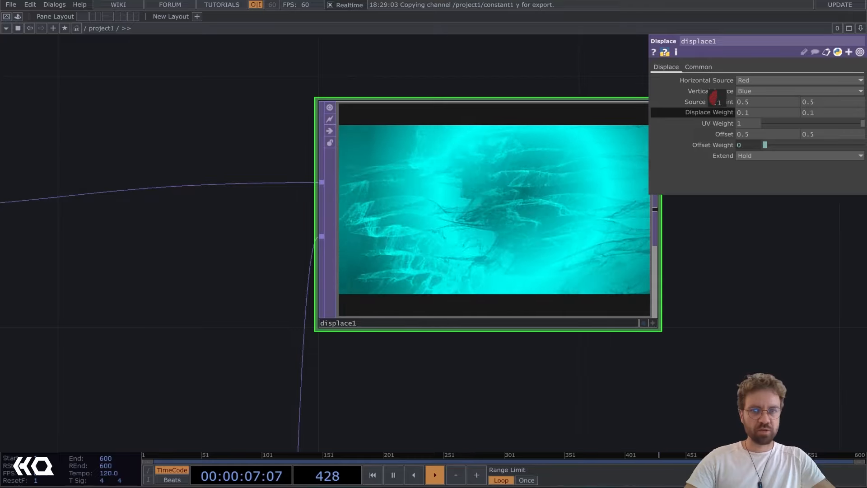
{"action": "left_click", "coordinate": [644, 323]}
{"action": "scroll", "coordinate": [644, 324], "scroll_direction": "down", "scroll_amount": 3}
{"action": "scroll", "coordinate": [638, 325], "scroll_direction": "down", "scroll_amount": 2}
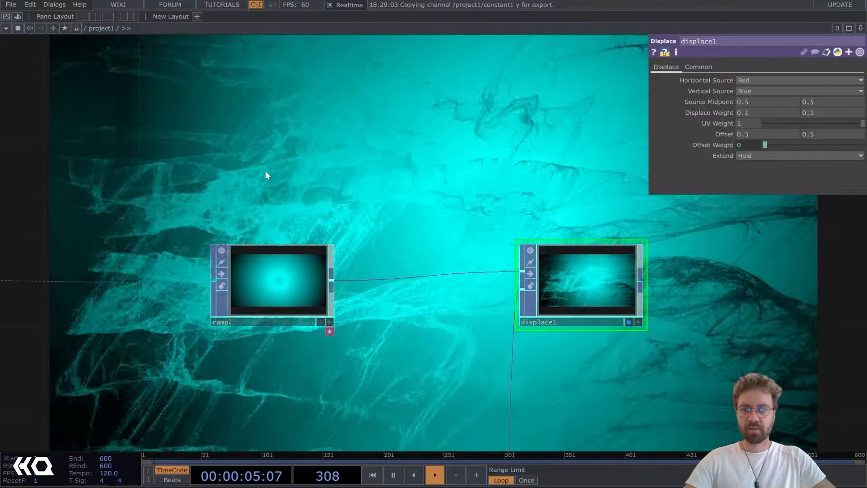
Drive the render1 resolution width and height from the x and y channels of constant1.
{"action": "left_click_drag", "start_coordinate": [265, 172], "coordinate": [517, 110]}
{"action": "scroll", "coordinate": [517, 110], "scroll_direction": "down", "scroll_amount": 3}
{"action": "left_click_drag", "start_coordinate": [420, 122], "coordinate": [425, 119]}
{"action": "scroll", "coordinate": [425, 119], "scroll_direction": "down", "scroll_amount": 1}
{"action": "left_click_drag", "start_coordinate": [286, 202], "coordinate": [553, 177]}
{"action": "scroll", "coordinate": [553, 177], "scroll_direction": "up", "scroll_amount": 1}
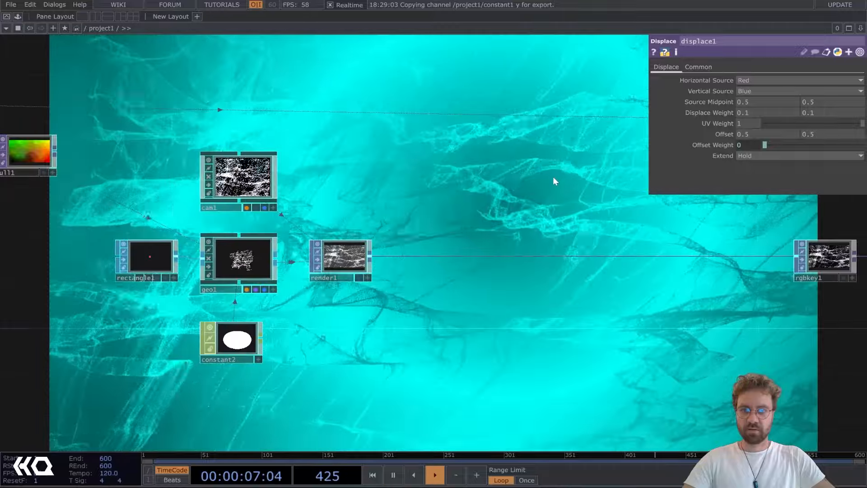
{"action": "left_click_drag", "start_coordinate": [387, 207], "coordinate": [429, 196]}
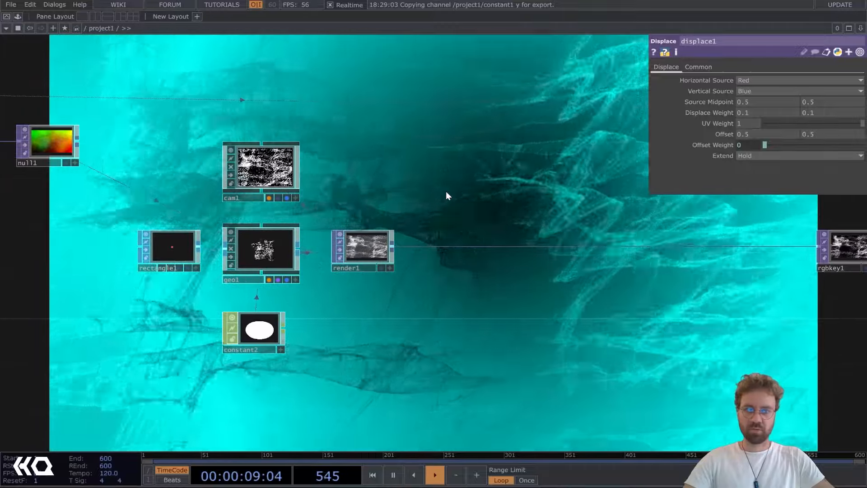
{"action": "scroll", "coordinate": [409, 197], "scroll_direction": "up", "scroll_amount": 2}
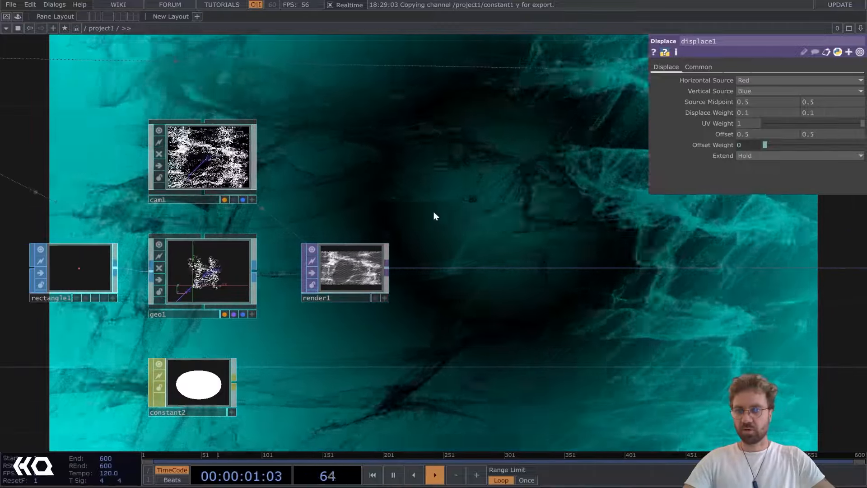
{"action": "scroll", "coordinate": [128, 154], "scroll_direction": "down", "scroll_amount": 1}
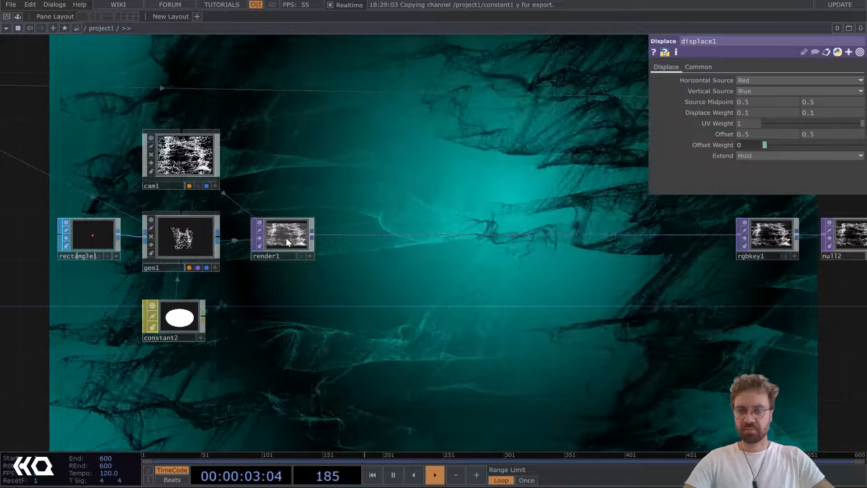
{"action": "left_click", "coordinate": [286, 238]}
{"action": "left_click", "coordinate": [832, 67]}
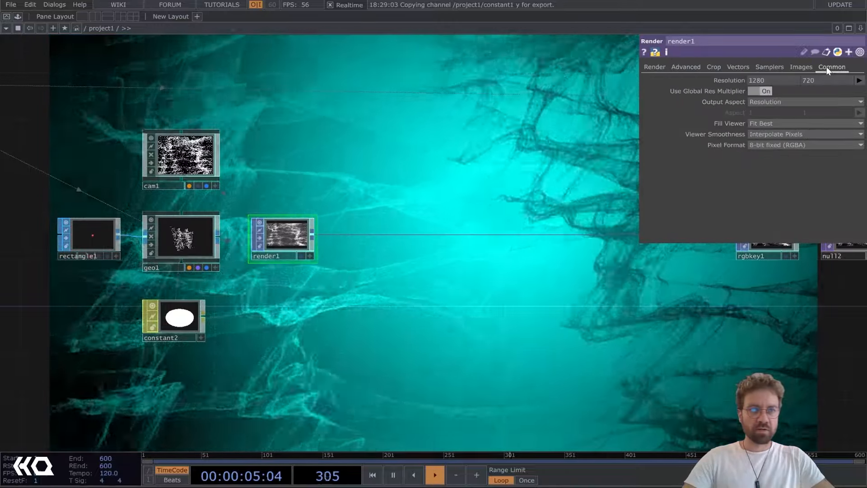
{"action": "scroll", "coordinate": [257, 136], "scroll_direction": "down", "scroll_amount": 2}
{"action": "scroll", "coordinate": [258, 136], "scroll_direction": "down", "scroll_amount": 1}
{"action": "left_click_drag", "start_coordinate": [251, 103], "coordinate": [646, 165]}
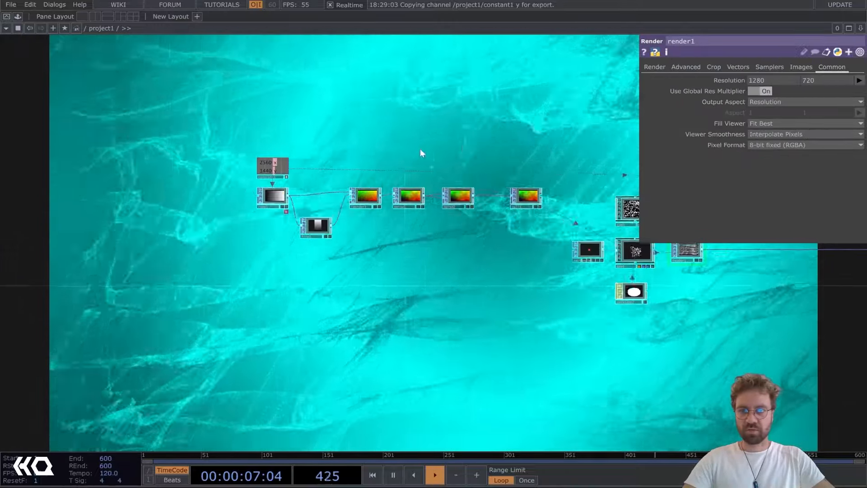
{"action": "scroll", "coordinate": [303, 152], "scroll_direction": "up", "scroll_amount": 5}
{"action": "left_click_drag", "start_coordinate": [239, 193], "coordinate": [761, 80]}
{"action": "left_click", "coordinate": [764, 82]}
{"action": "left_click_drag", "start_coordinate": [251, 215], "coordinate": [821, 82]}
{"action": "left_click", "coordinate": [824, 82]}
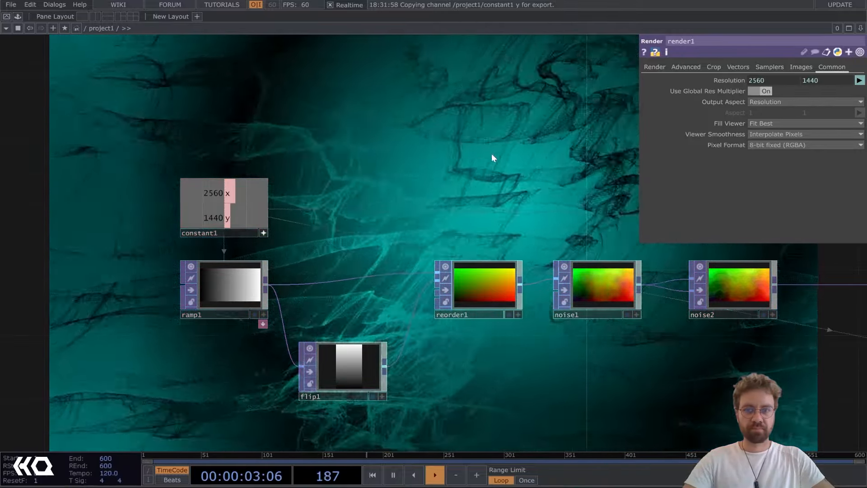
Turn off Monochrome on the noise2 TOP.
{"action": "left_click_drag", "start_coordinate": [491, 153], "coordinate": [310, 108]}
{"action": "left_click_drag", "start_coordinate": [433, 137], "coordinate": [329, 132]}
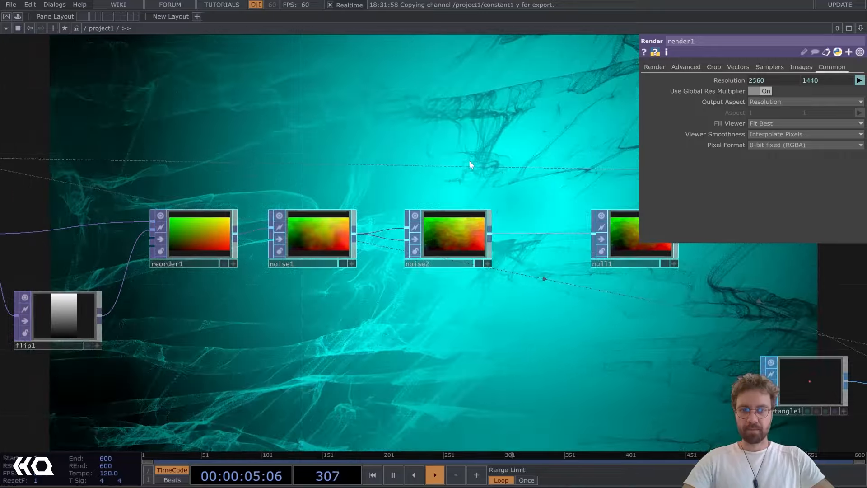
{"action": "left_click_drag", "start_coordinate": [433, 182], "coordinate": [386, 155]}
{"action": "scroll", "coordinate": [413, 198], "scroll_direction": "up", "scroll_amount": 3}
{"action": "left_click", "coordinate": [414, 198]}
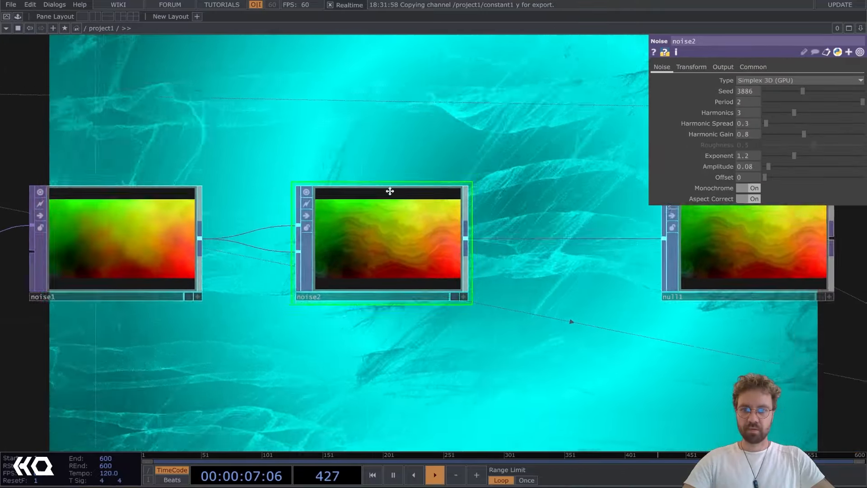
{"action": "left_click_drag", "start_coordinate": [389, 190], "coordinate": [305, 165]}
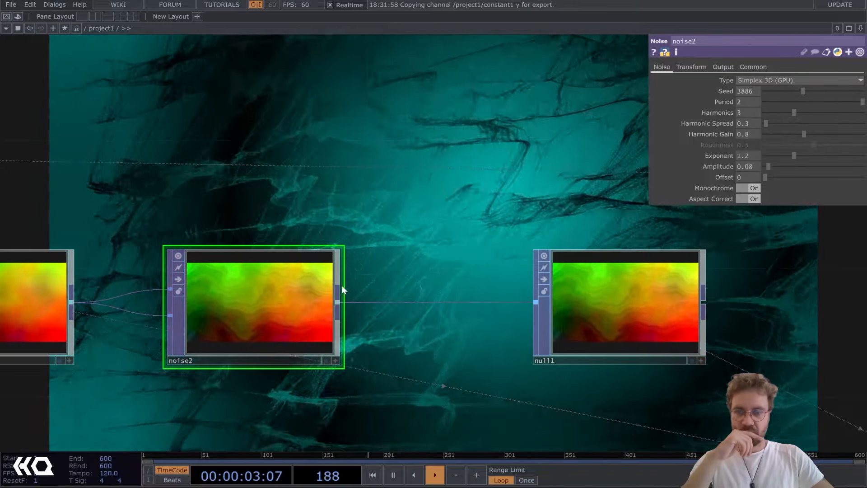
{"action": "scroll", "coordinate": [262, 299], "scroll_direction": "up", "scroll_amount": 3}
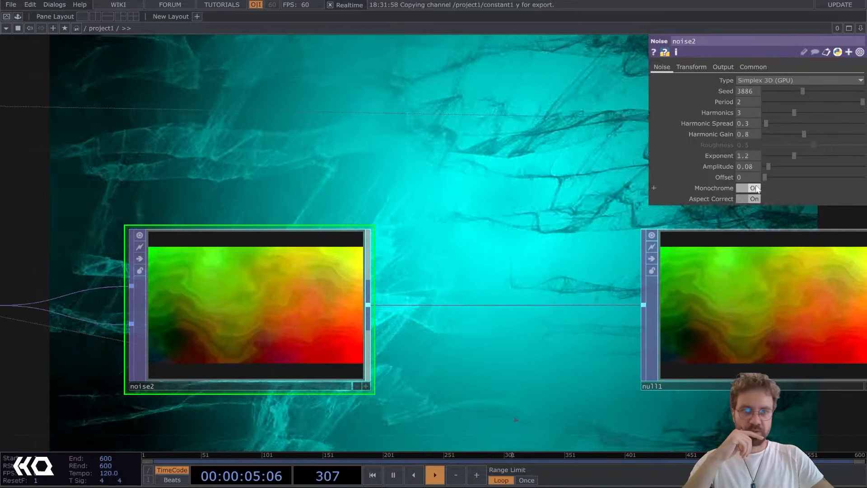
{"action": "left_click", "coordinate": [752, 188]}
{"action": "scroll", "coordinate": [472, 195], "scroll_direction": "down", "scroll_amount": 3}
{"action": "left_click_drag", "start_coordinate": [519, 173], "coordinate": [474, 238]}
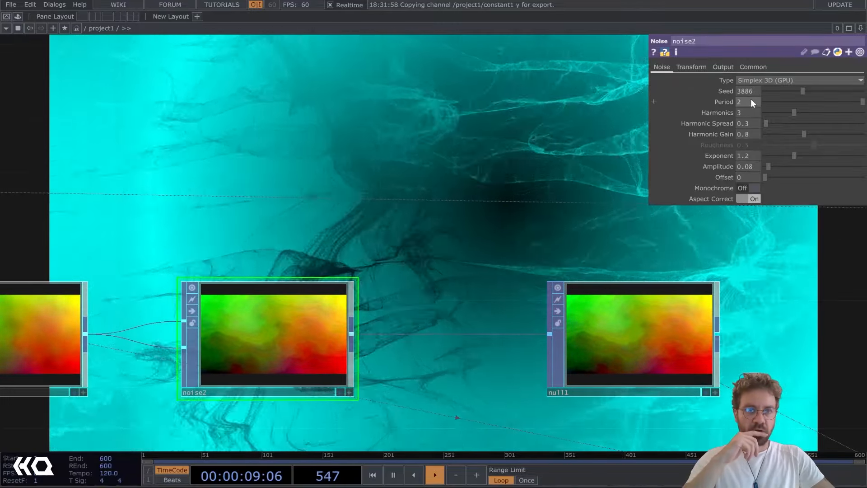
Set the noise2 Period to 5, Amplitude to 0.1 and Exponent to 1.26.
{"action": "mouse_move", "coordinate": [749, 100]}
{"action": "middle_mouse_down"}
{"action": "mouse_move", "coordinate": [761, 93]}
{"action": "mouse_move", "coordinate": [749, 99]}
{"action": "middle_mouse_up"}
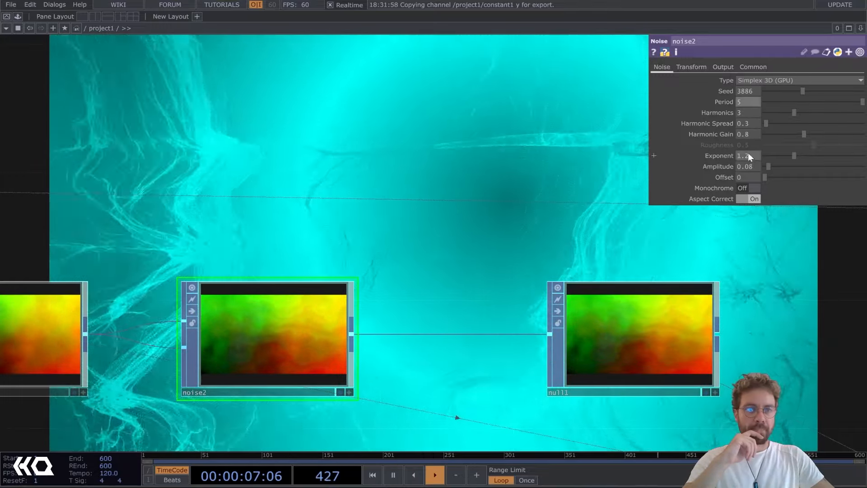
{"action": "left_click_drag", "start_coordinate": [769, 166], "coordinate": [766, 167]}
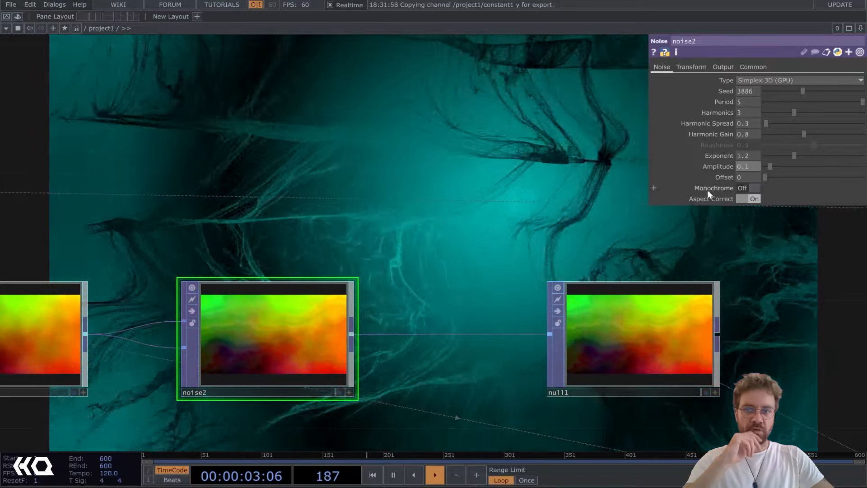
{"action": "mouse_move", "coordinate": [793, 153]}
{"action": "left_mouse_down"}
{"action": "mouse_move", "coordinate": [780, 156]}
{"action": "mouse_move", "coordinate": [804, 154]}
{"action": "mouse_move", "coordinate": [796, 156]}
{"action": "left_mouse_up"}
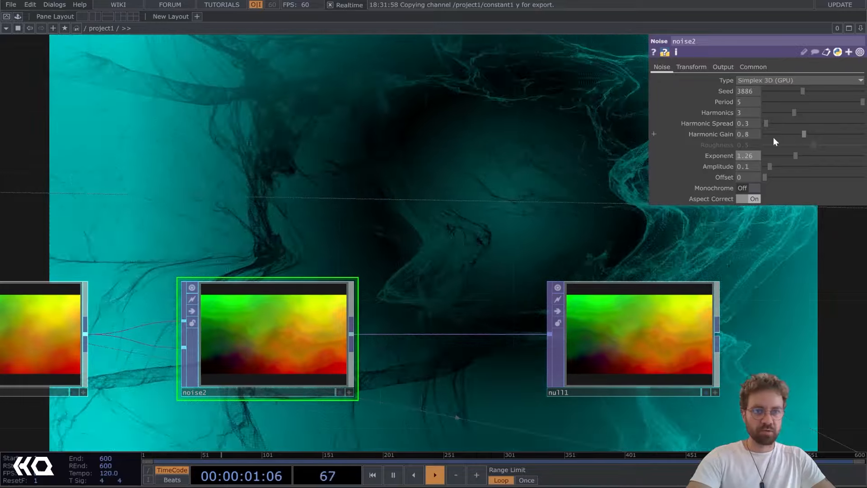
Reset the noise2 Harmonic Spread and Harmonics to their default value of 2.
{"action": "mouse_move", "coordinate": [767, 124]}
{"action": "left_mouse_down"}
{"action": "mouse_move", "coordinate": [780, 125]}
{"action": "mouse_move", "coordinate": [771, 123]}
{"action": "left_mouse_up"}
{"action": "right_click", "coordinate": [719, 123]}
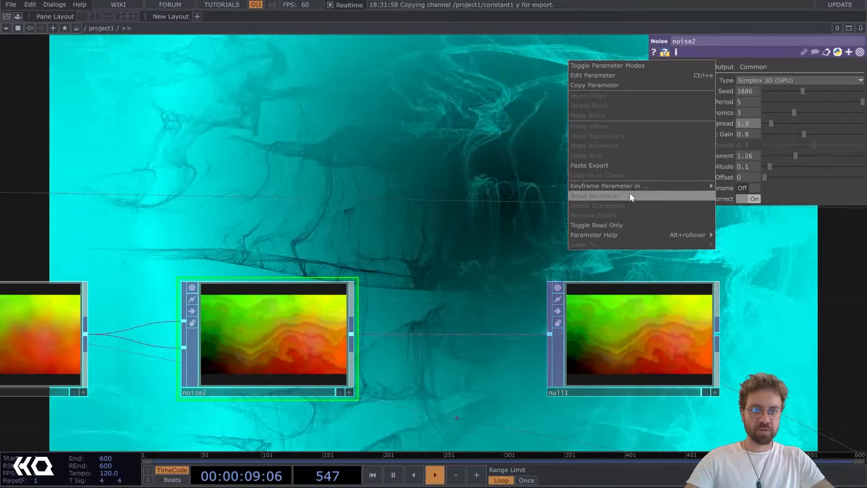
{"action": "left_click", "coordinate": [630, 195]}
{"action": "right_click", "coordinate": [726, 111]}
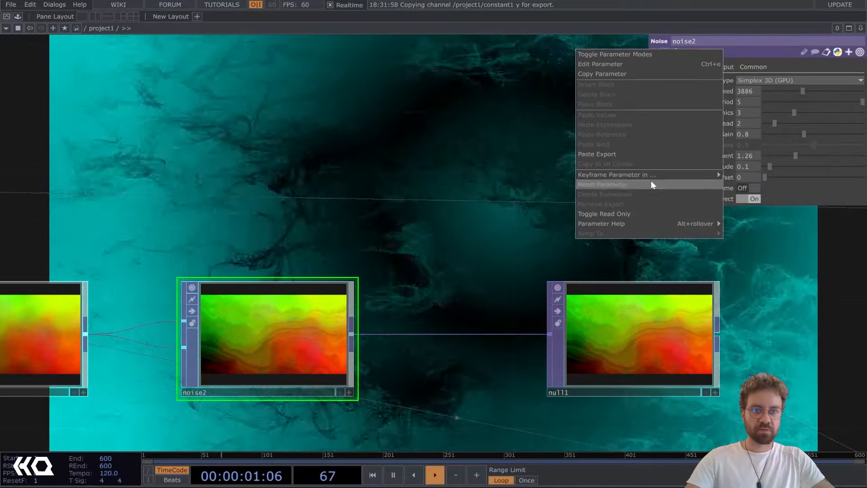
{"action": "left_click", "coordinate": [652, 183]}
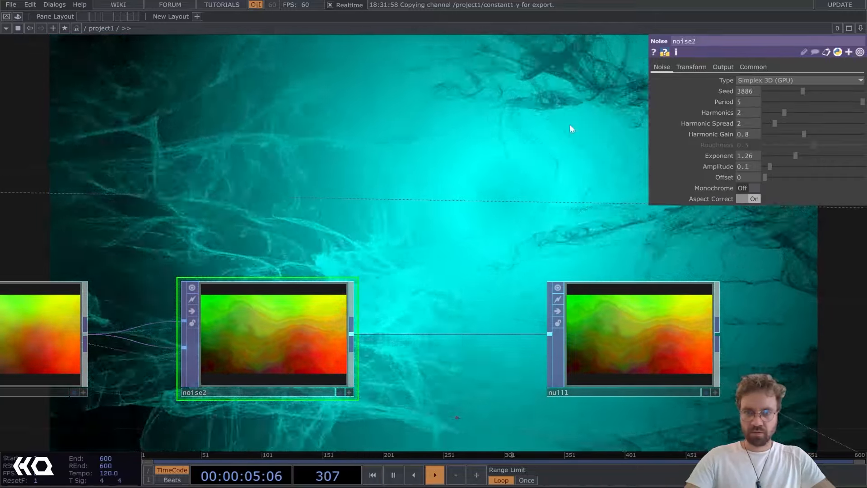
Slow the noise2 Z translation by changing its expression to absTime.seconds*0.05.
{"action": "left_click", "coordinate": [691, 67]}
{"action": "left_click", "coordinate": [726, 102]}
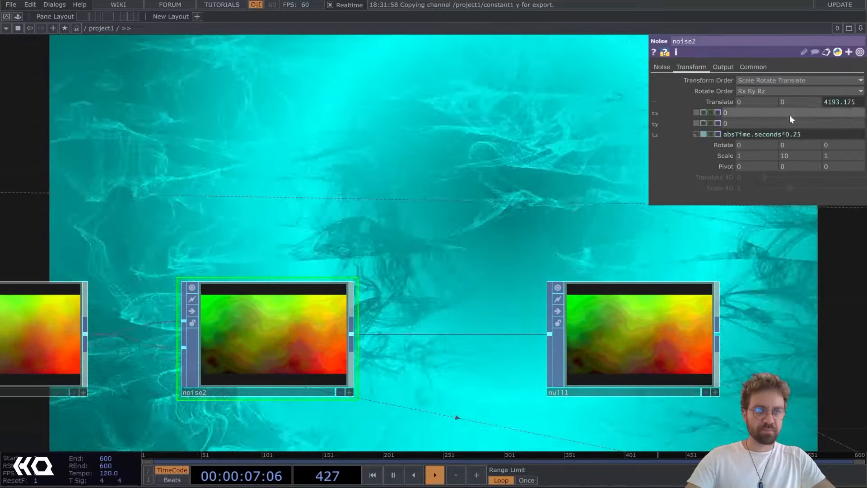
{"action": "double_click", "coordinate": [796, 135]}
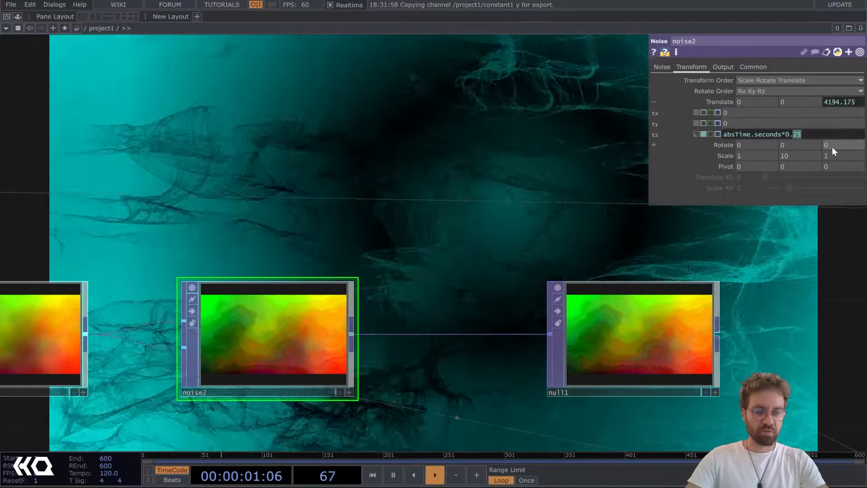
{"action": "type", "text": "05"}
{"action": "key", "text": "Return"}
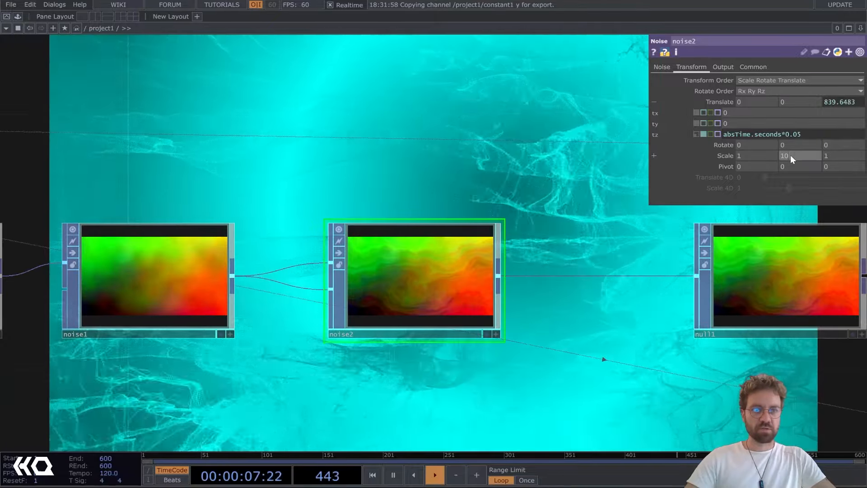
Return the noise2 Y Scale to 1 and set its X Scale to 0.1.
{"action": "middle_click_drag", "start_coordinate": [790, 155], "coordinate": [787, 142]}
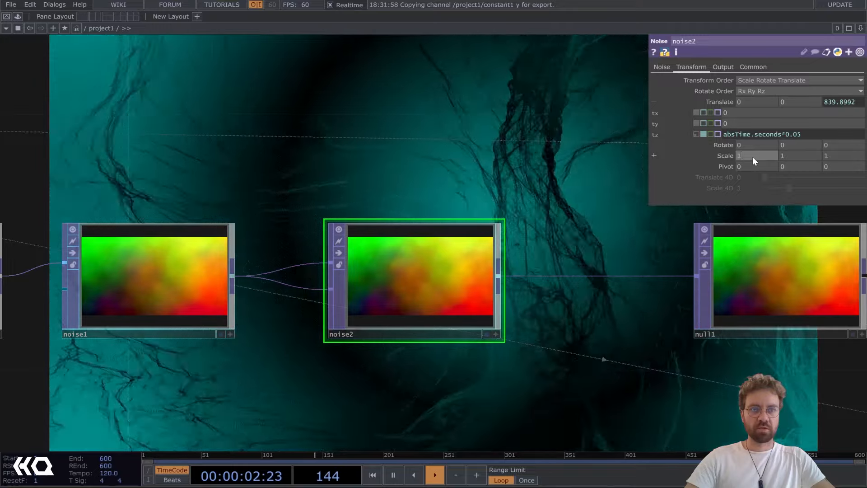
{"action": "middle_click_drag", "start_coordinate": [757, 155], "coordinate": [750, 142]}
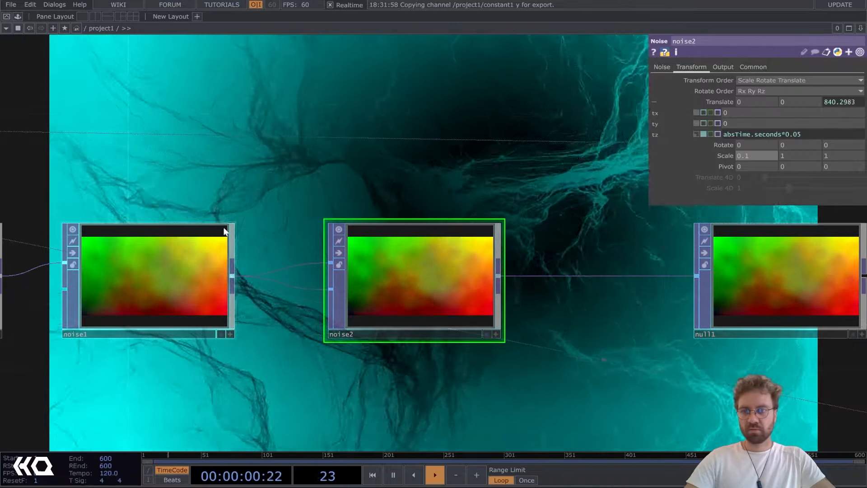
Slow the noise1 Z translation by changing its expression to absTime.seconds*0.025.
{"action": "left_click_drag", "start_coordinate": [231, 206], "coordinate": [354, 194]}
{"action": "left_click", "coordinate": [339, 226]}
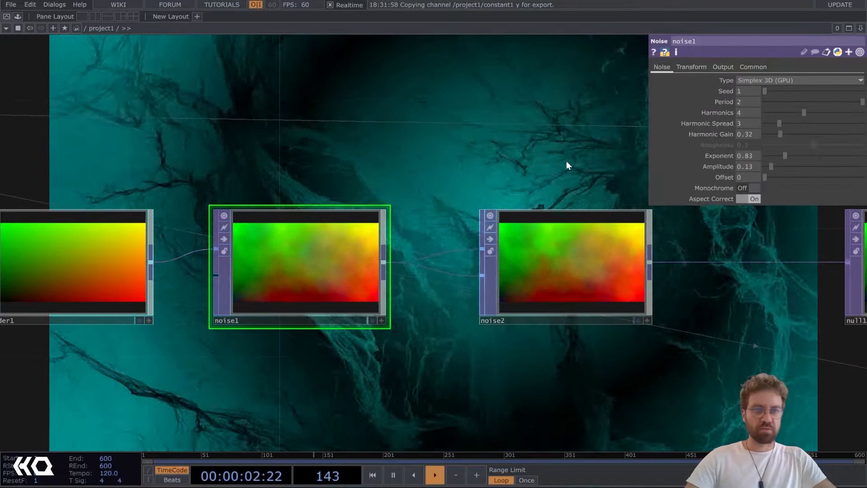
{"action": "left_click", "coordinate": [681, 68]}
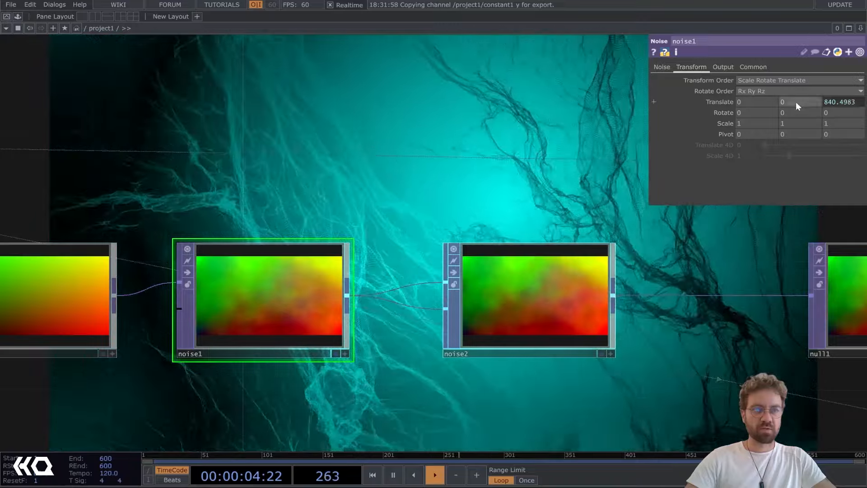
{"action": "left_click", "coordinate": [839, 100]}
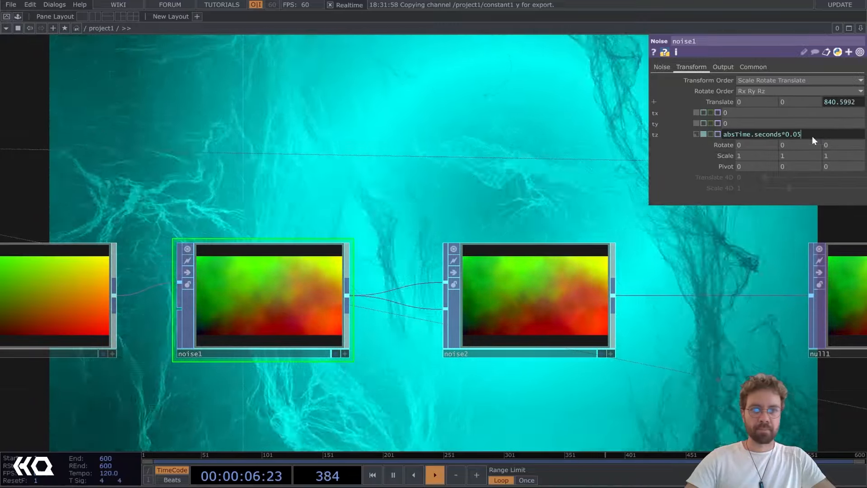
{"action": "left_click_drag", "start_coordinate": [812, 137], "coordinate": [797, 138]}
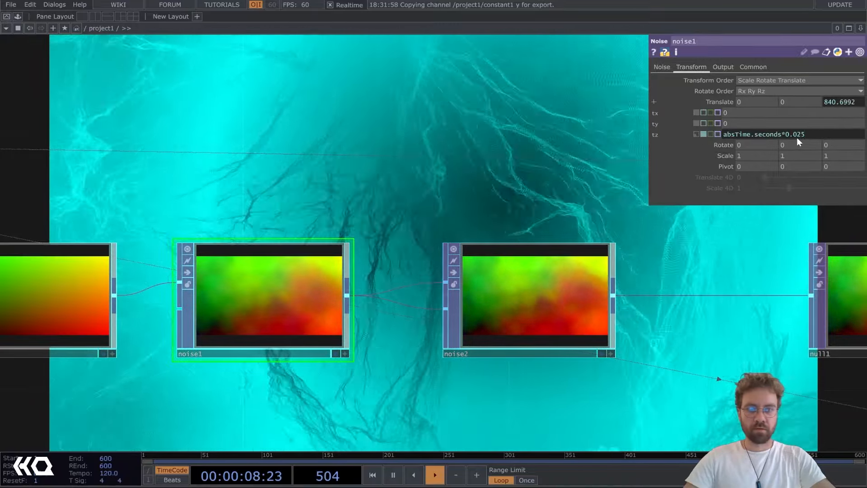
{"action": "type", "text": "25"}
{"action": "key", "text": "Return"}
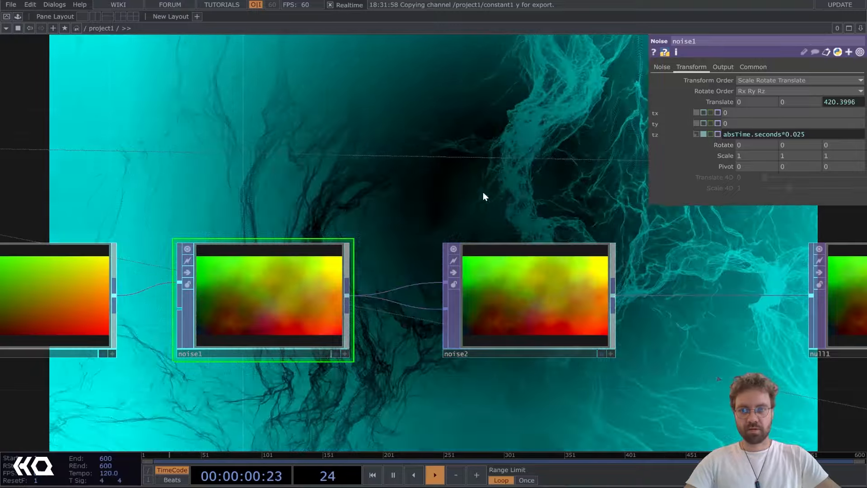
Set the noise1 Exponent to 1.1, Amplitude to 0.08 and Harmonic Gain to 0.38.
{"action": "left_click_drag", "start_coordinate": [407, 196], "coordinate": [329, 220]}
{"action": "middle_click_drag", "start_coordinate": [329, 219], "coordinate": [362, 186]}
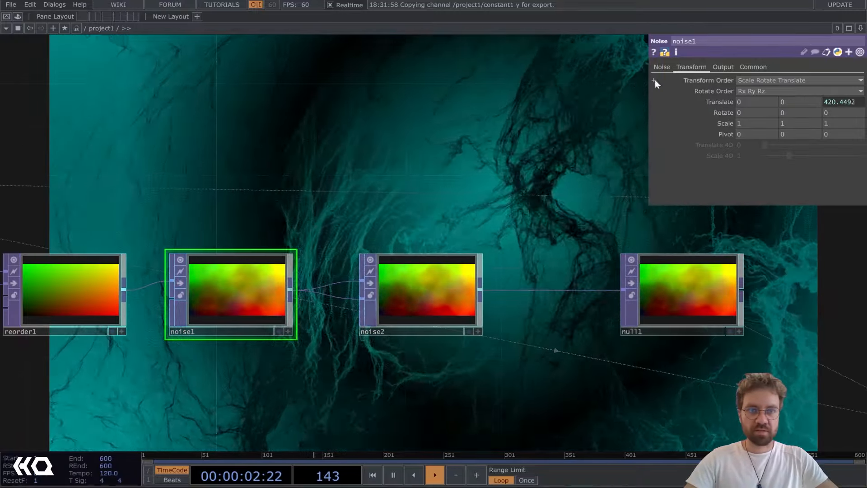
{"action": "left_click", "coordinate": [657, 68]}
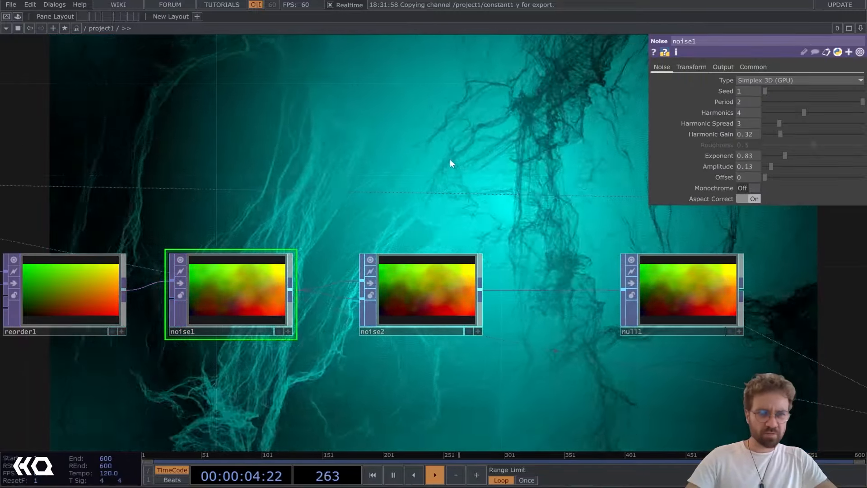
{"action": "left_click_drag", "start_coordinate": [456, 166], "coordinate": [374, 214]}
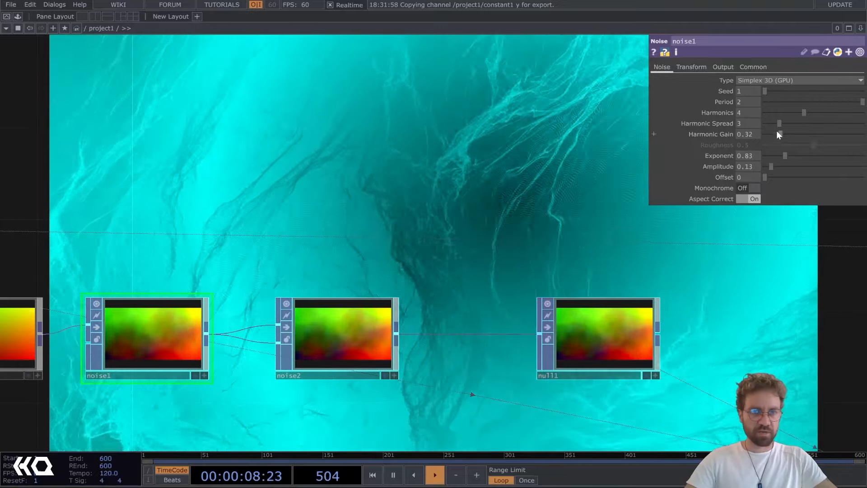
{"action": "left_click_drag", "start_coordinate": [772, 167], "coordinate": [764, 169]}
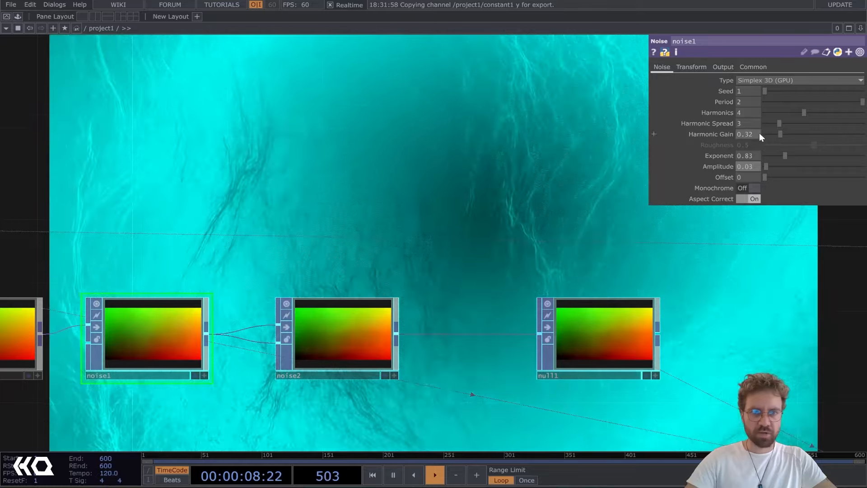
{"action": "mouse_move", "coordinate": [789, 154]}
{"action": "left_mouse_down"}
{"action": "mouse_move", "coordinate": [795, 158]}
{"action": "mouse_move", "coordinate": [768, 166]}
{"action": "left_mouse_up"}
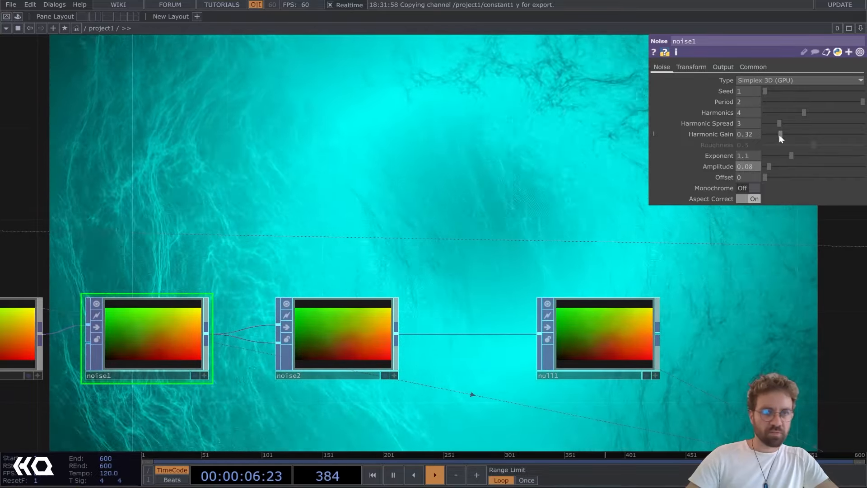
{"action": "mouse_move", "coordinate": [781, 134]}
{"action": "left_mouse_down"}
{"action": "mouse_move", "coordinate": [798, 133]}
{"action": "mouse_move", "coordinate": [771, 134]}
{"action": "mouse_move", "coordinate": [792, 132]}
{"action": "left_mouse_up"}
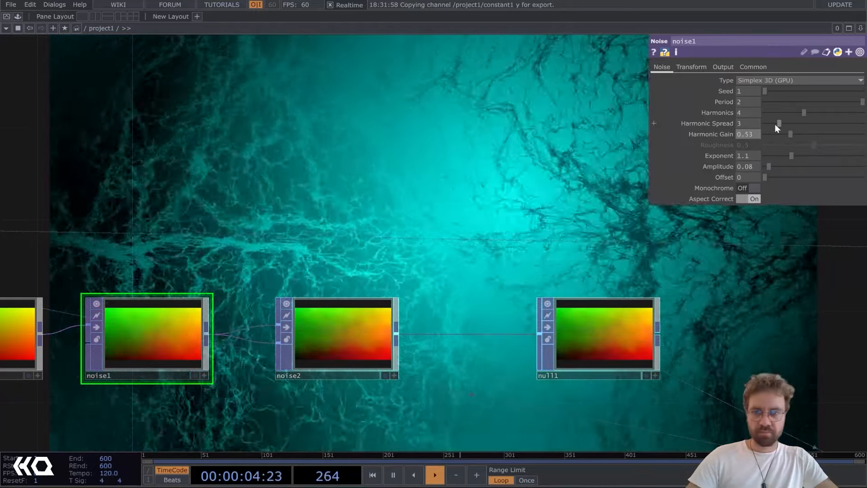
{"action": "left_click_drag", "start_coordinate": [780, 133], "coordinate": [782, 134]}
Branch a Feedback TOP off the render1 output and place it above the wire to rgbkey1.
{"action": "left_click_drag", "start_coordinate": [491, 169], "coordinate": [423, 135]}
{"action": "left_click_drag", "start_coordinate": [635, 165], "coordinate": [334, 112]}
{"action": "scroll", "coordinate": [335, 113], "scroll_direction": "down", "scroll_amount": 4}
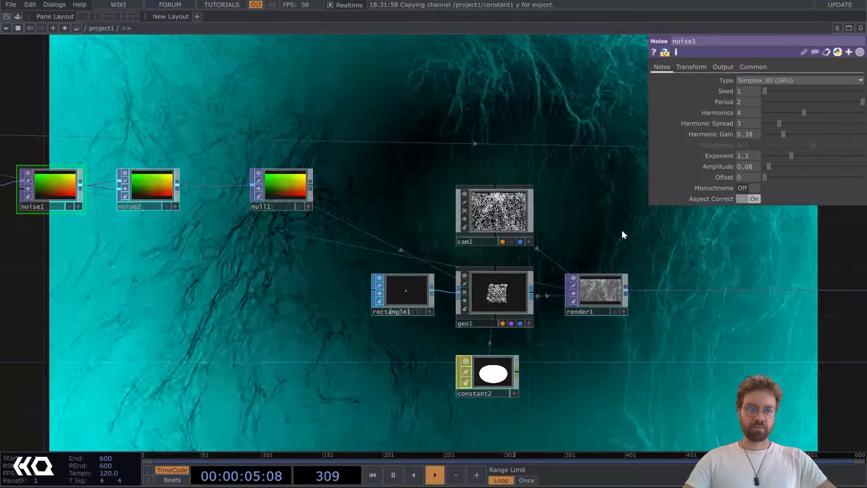
{"action": "left_click_drag", "start_coordinate": [621, 229], "coordinate": [332, 233]}
{"action": "left_click_drag", "start_coordinate": [519, 232], "coordinate": [442, 239]}
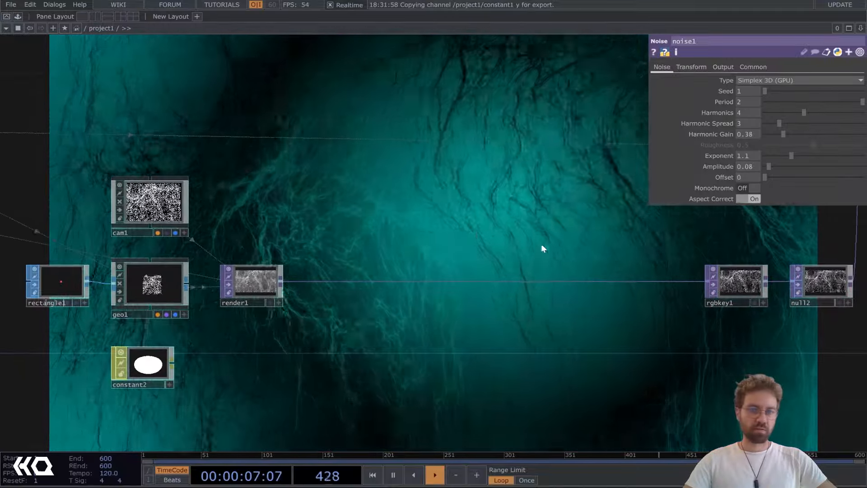
{"action": "scroll", "coordinate": [441, 261], "scroll_direction": "up", "scroll_amount": 2}
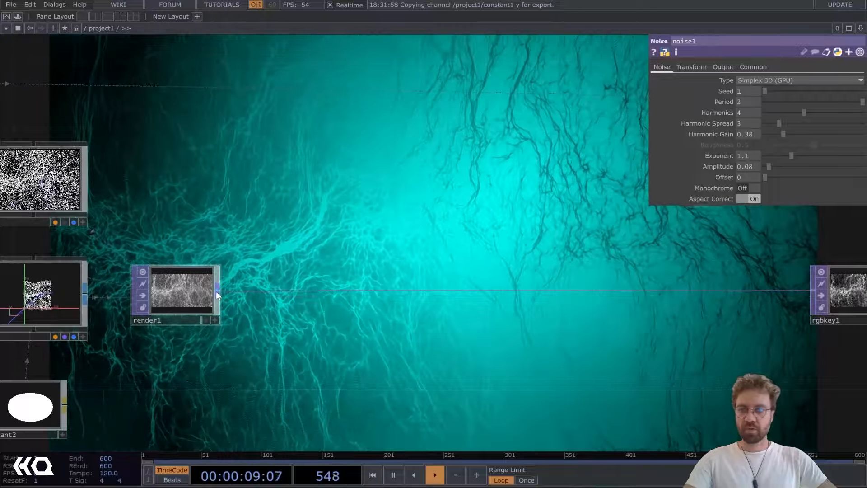
{"action": "left_click_drag", "start_coordinate": [350, 204], "coordinate": [360, 195]}
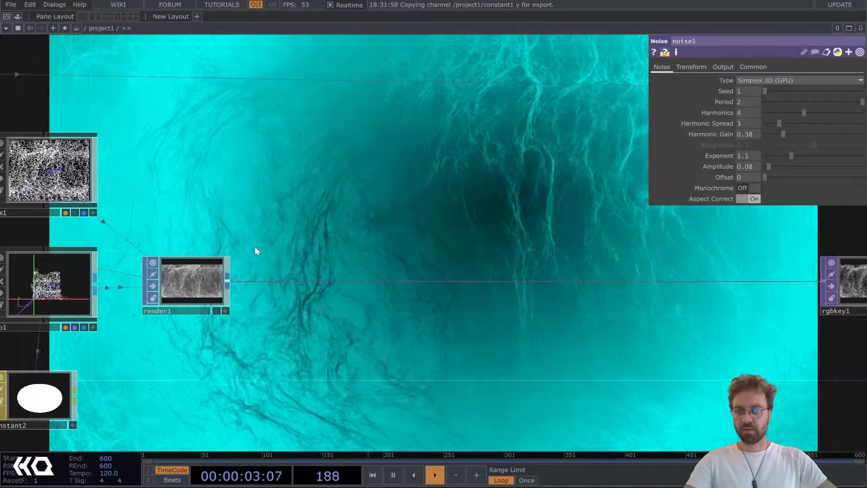
{"action": "right_click", "coordinate": [228, 281]}
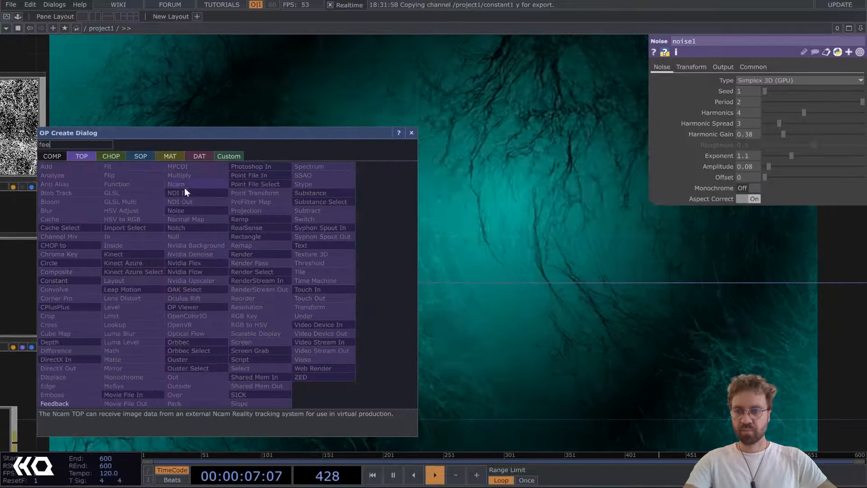
{"action": "left_click", "coordinate": [83, 403]}
{"action": "left_click", "coordinate": [443, 167]}
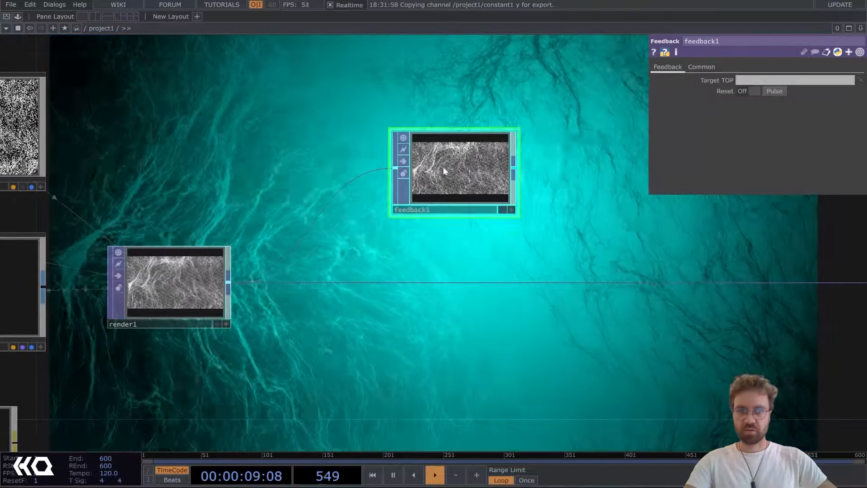
{"action": "left_click_drag", "start_coordinate": [441, 171], "coordinate": [403, 174]}
Add a Blur TOP after feedback1 and a Level TOP after the blur.
{"action": "left_click_drag", "start_coordinate": [528, 199], "coordinate": [465, 188]}
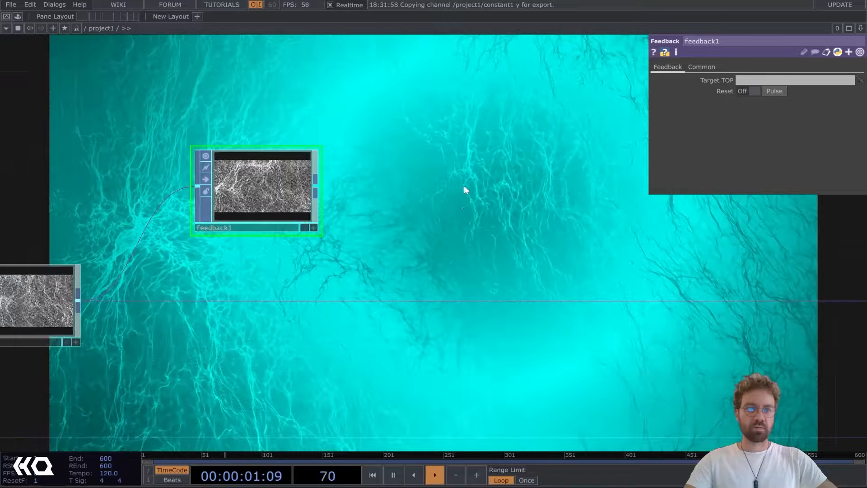
{"action": "key", "text": "Tab"}
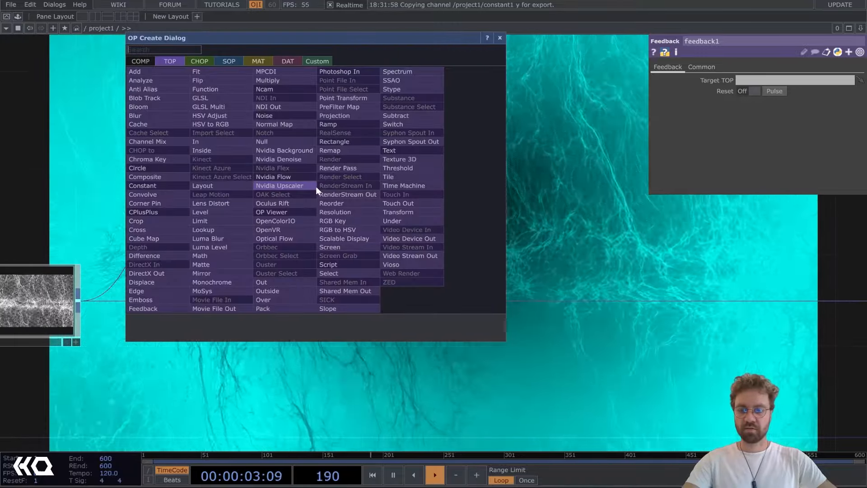
{"action": "type", "text": "blu"}
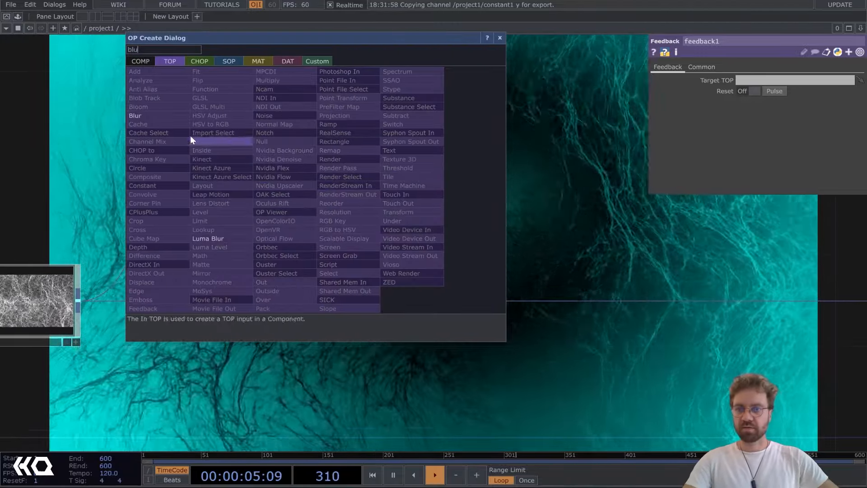
{"action": "left_click", "coordinate": [155, 115]}
{"action": "left_click", "coordinate": [406, 190]}
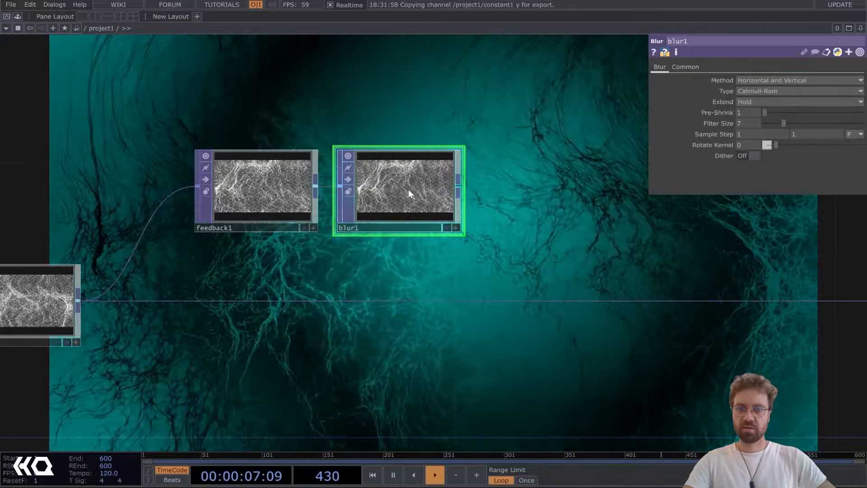
{"action": "key", "text": "Tab"}
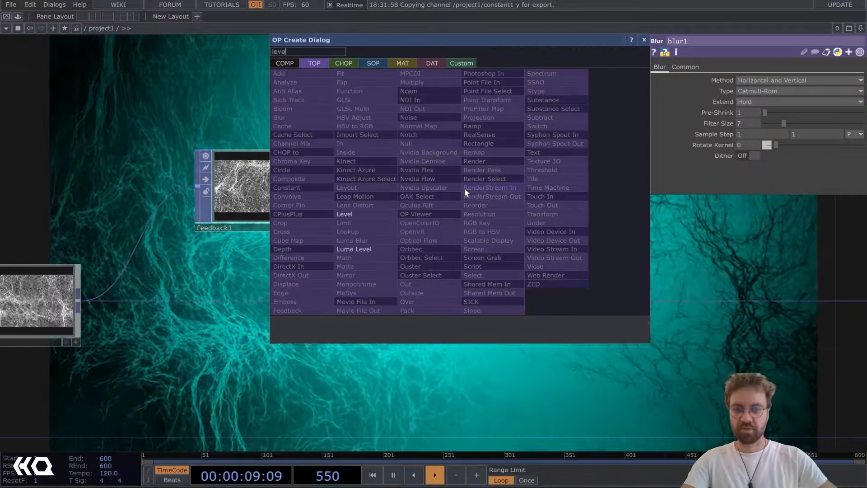
{"action": "left_click", "coordinate": [382, 213]}
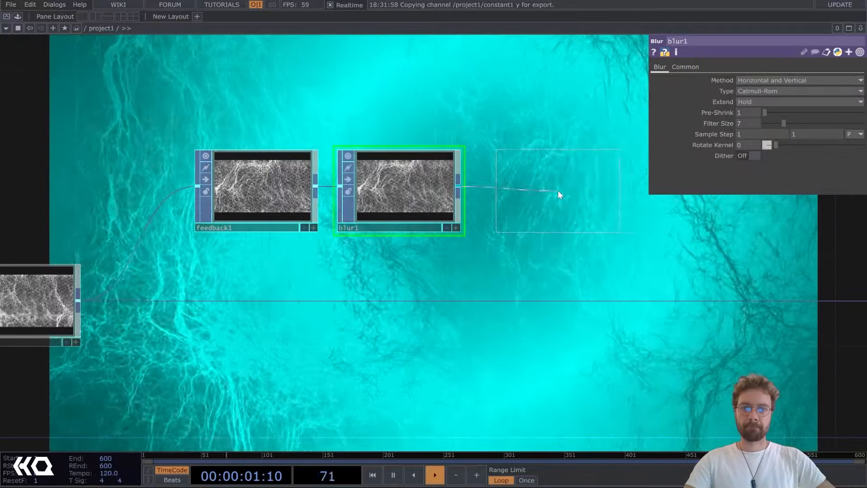
{"action": "left_click", "coordinate": [559, 193]}
Insert a Composite TOP on the wire between render1 and rgbkey1 and set its operation to Over.
{"action": "left_click_drag", "start_coordinate": [710, 283], "coordinate": [620, 263]}
{"action": "right_click", "coordinate": [637, 287]}
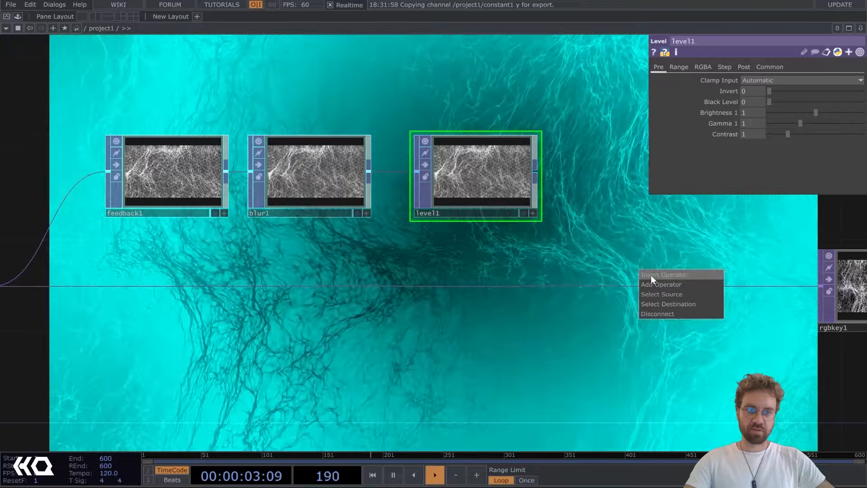
{"action": "left_click", "coordinate": [652, 275]}
{"action": "type", "text": "com"}
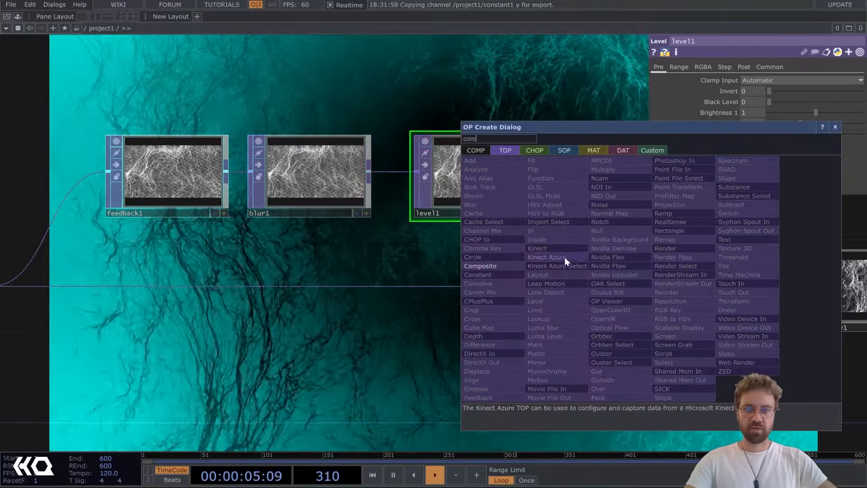
{"action": "left_click", "coordinate": [494, 264]}
{"action": "left_click", "coordinate": [657, 271]}
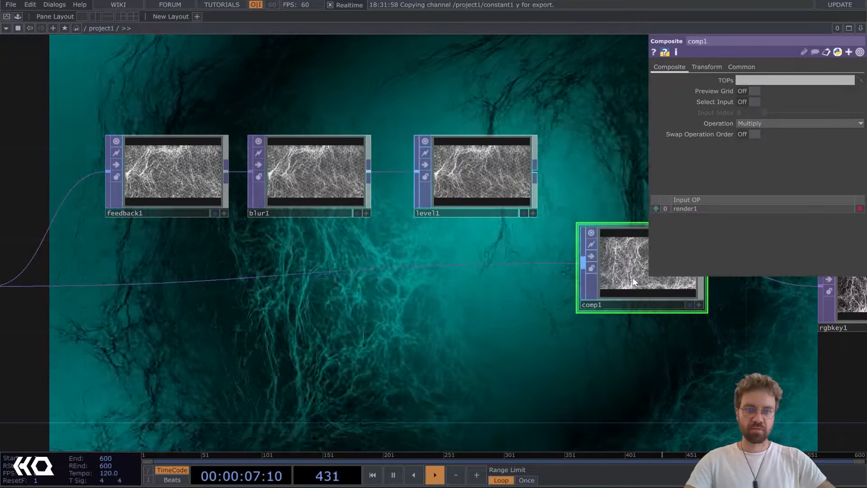
{"action": "left_click_drag", "start_coordinate": [633, 277], "coordinate": [634, 299]}
{"action": "left_click", "coordinate": [770, 126]}
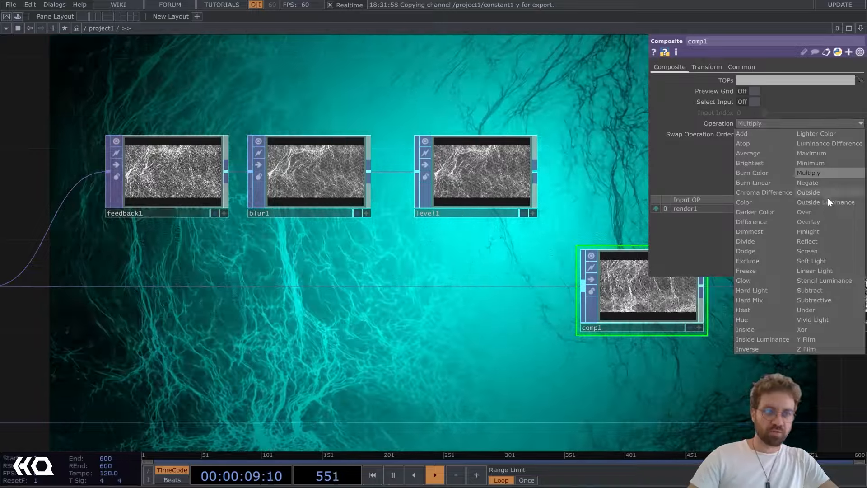
{"action": "left_click", "coordinate": [824, 211]}
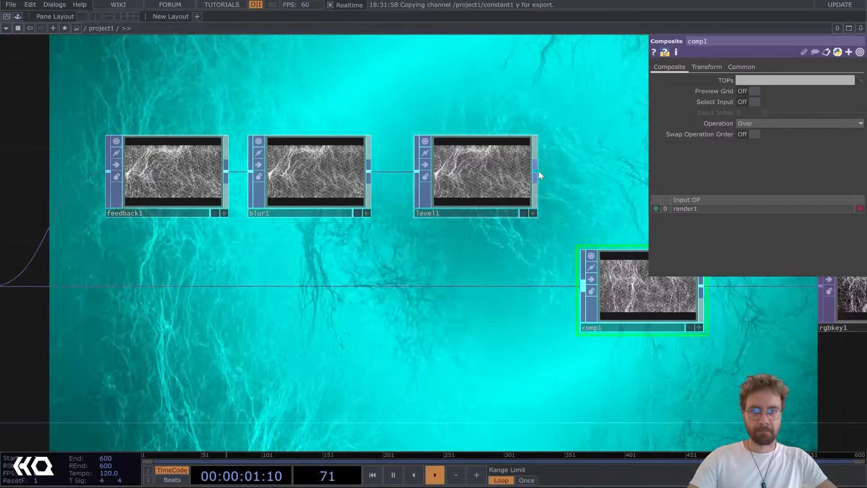
Close the feedback loop by connecting level1 into comp1 and making comp1 the target of feedback1.
{"action": "left_click_drag", "start_coordinate": [538, 174], "coordinate": [571, 286]}
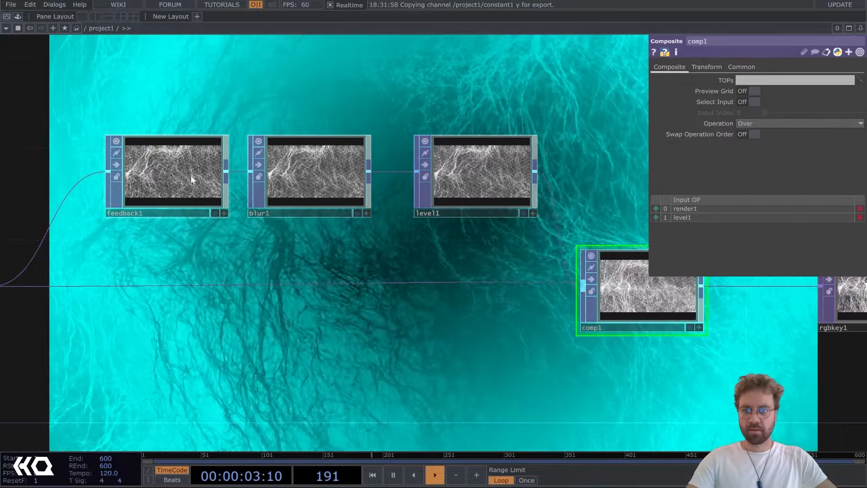
{"action": "left_click_drag", "start_coordinate": [633, 295], "coordinate": [160, 179]}
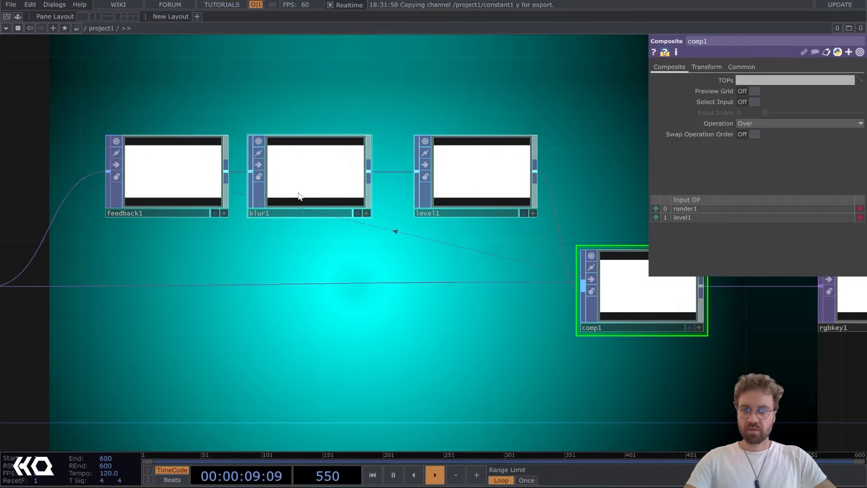
Lower the level1 Opacity to 0.913.
{"action": "left_click", "coordinate": [503, 195]}
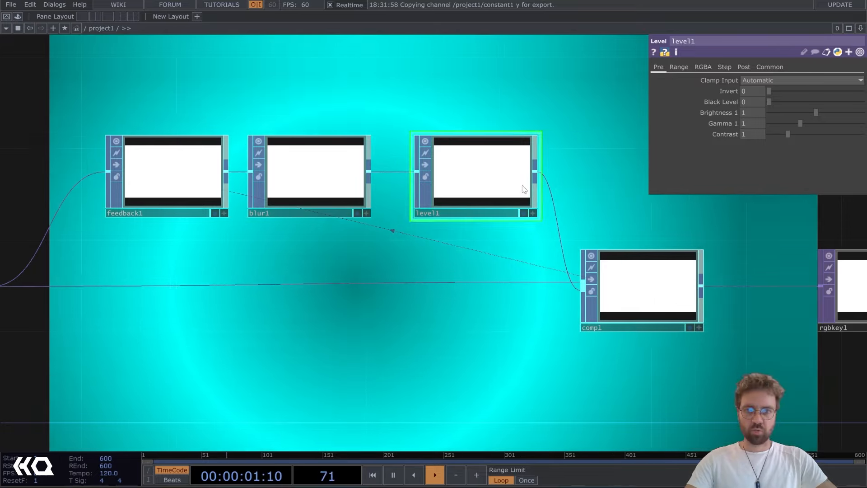
{"action": "left_click", "coordinate": [747, 66]}
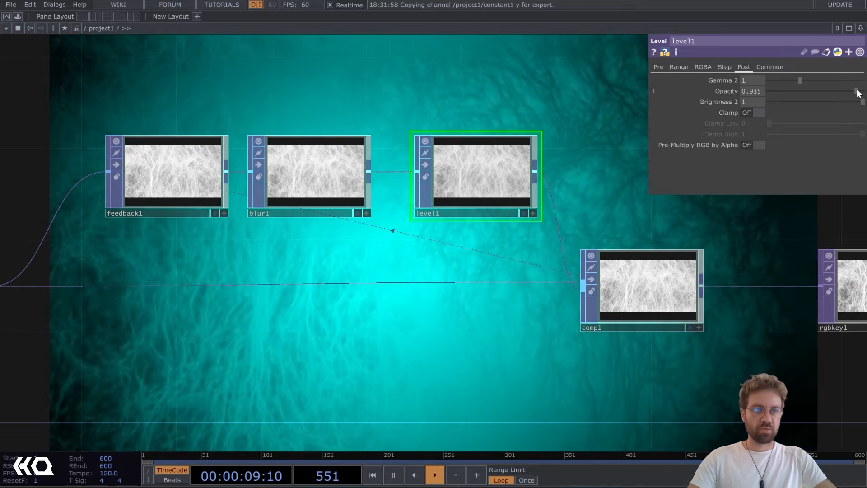
{"action": "left_click_drag", "start_coordinate": [854, 90], "coordinate": [855, 89]}
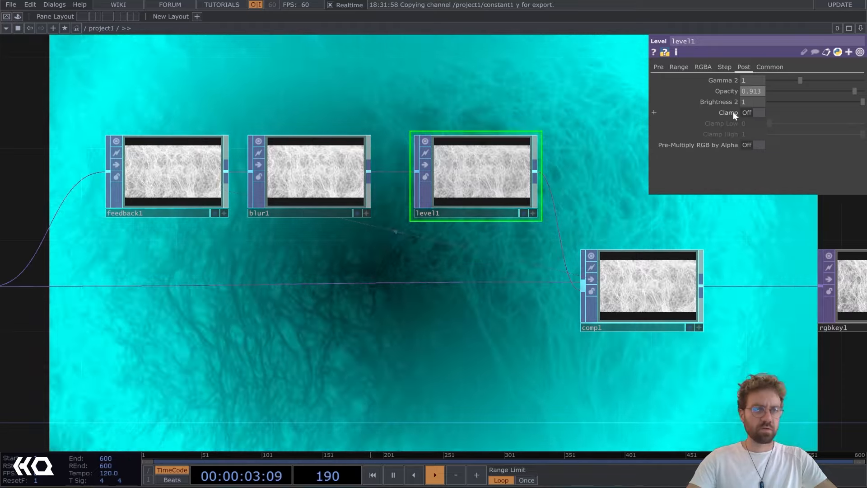
Set the Filter Size of blur1 to 32 and keep its Pre-Shrink at 1.
{"action": "left_click", "coordinate": [344, 149]}
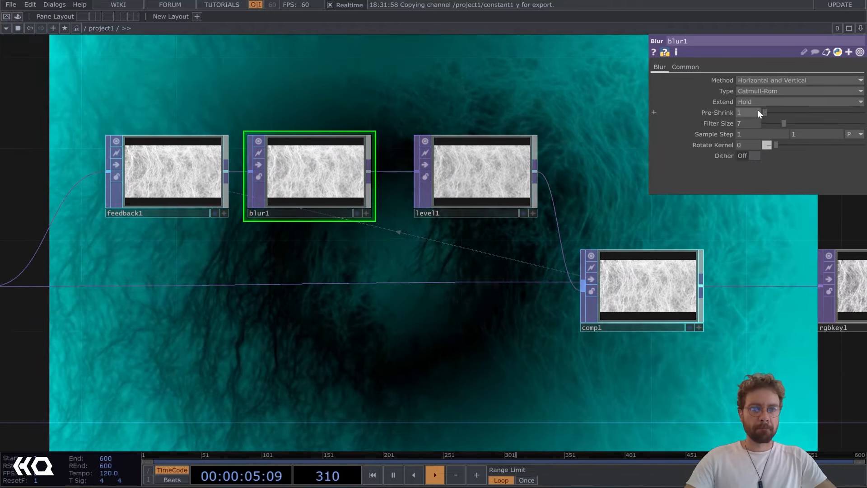
{"action": "left_click_drag", "start_coordinate": [784, 123], "coordinate": [863, 123]}
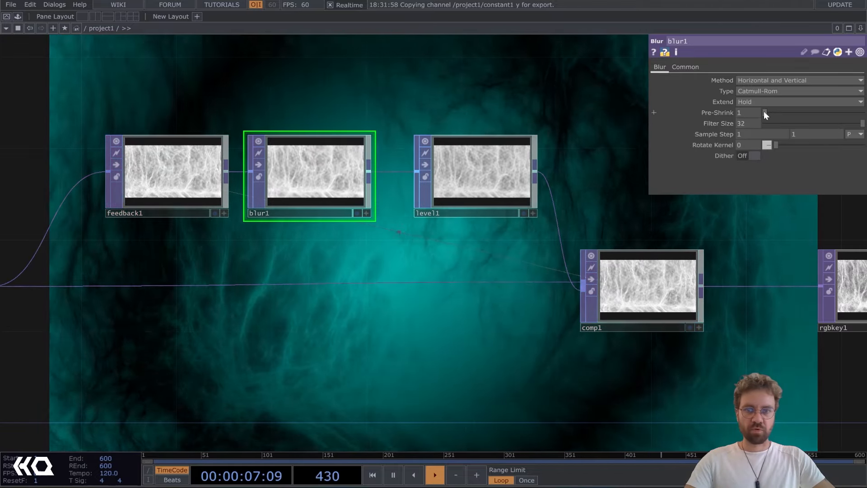
{"action": "left_click_drag", "start_coordinate": [764, 112], "coordinate": [785, 112]}
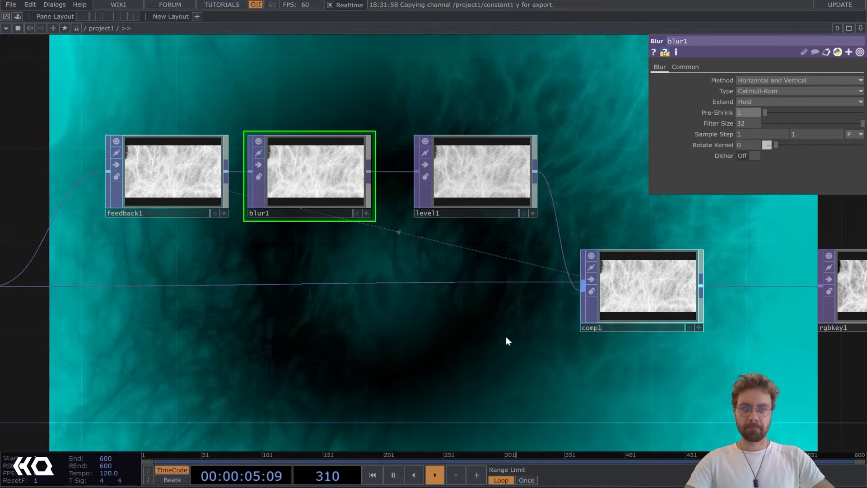
Move displace1 and ramp2 down closer to null2 to tidy the end of the network.
{"action": "scroll", "coordinate": [455, 255], "scroll_direction": "down", "scroll_amount": 3}
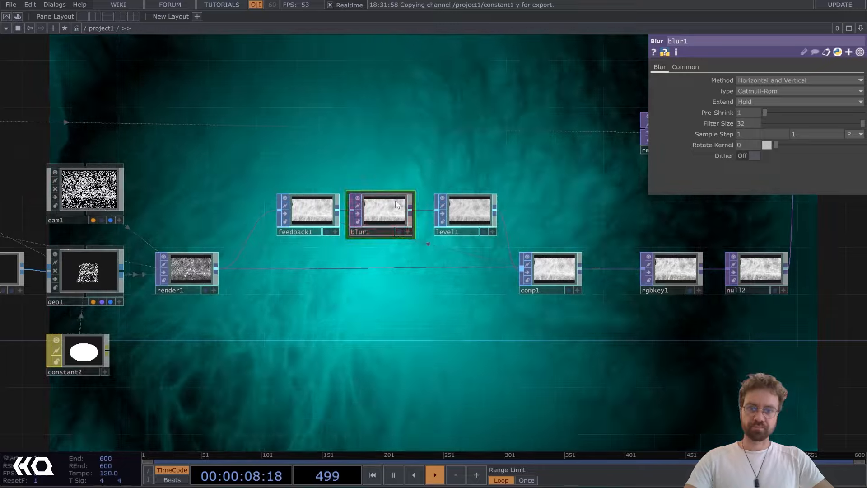
{"action": "left_click_drag", "start_coordinate": [382, 156], "coordinate": [281, 155]}
{"action": "left_click_drag", "start_coordinate": [368, 174], "coordinate": [161, 167]}
{"action": "left_click_drag", "start_coordinate": [524, 131], "coordinate": [560, 201]}
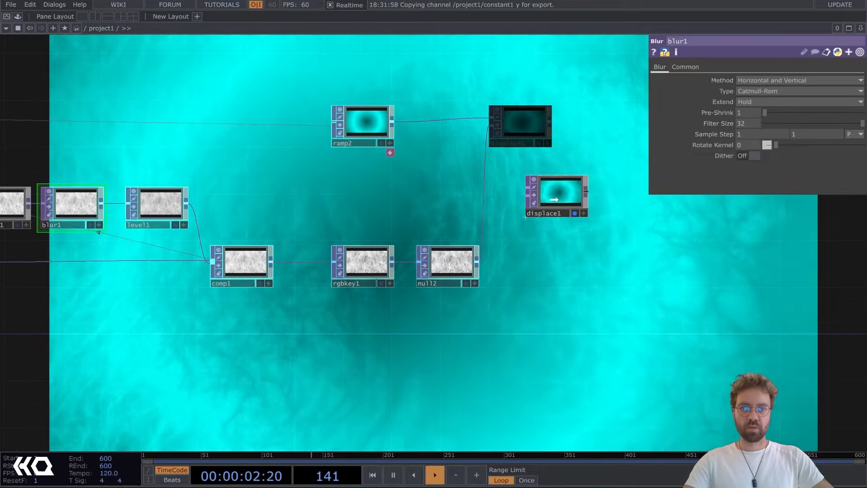
{"action": "left_click_drag", "start_coordinate": [368, 134], "coordinate": [441, 192]}
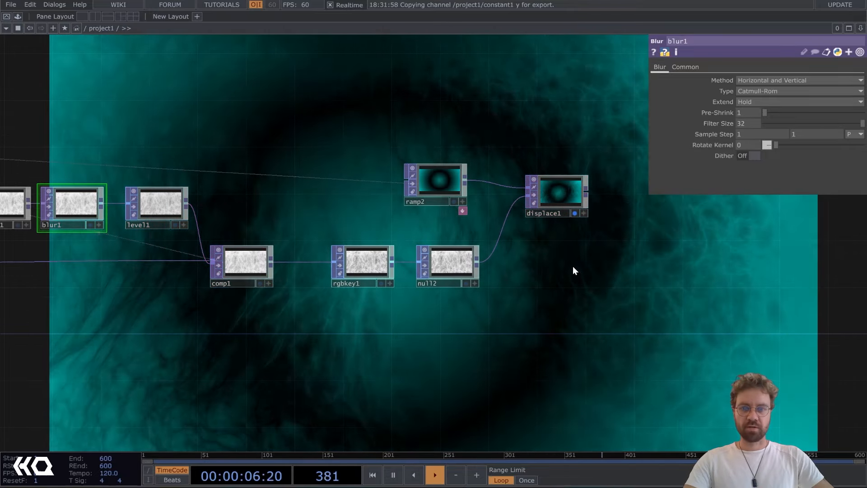
Add a Remap TOP above displace1.
{"action": "key", "text": "Tab"}
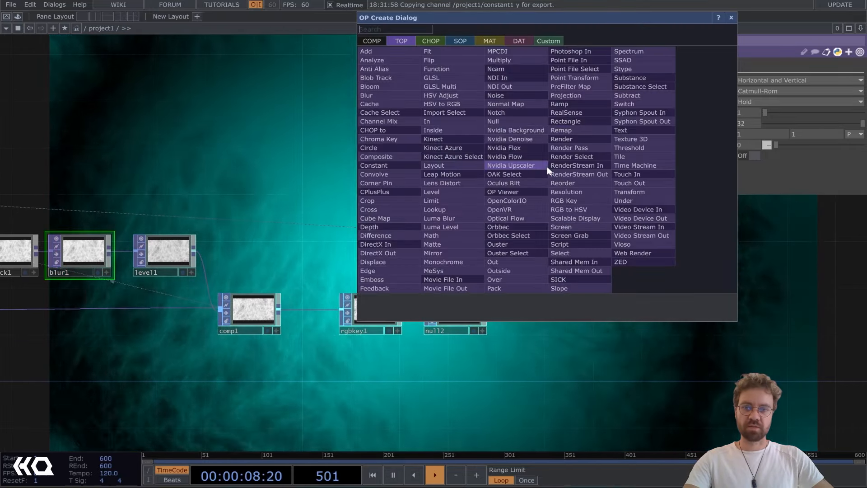
{"action": "type", "text": "reo"}
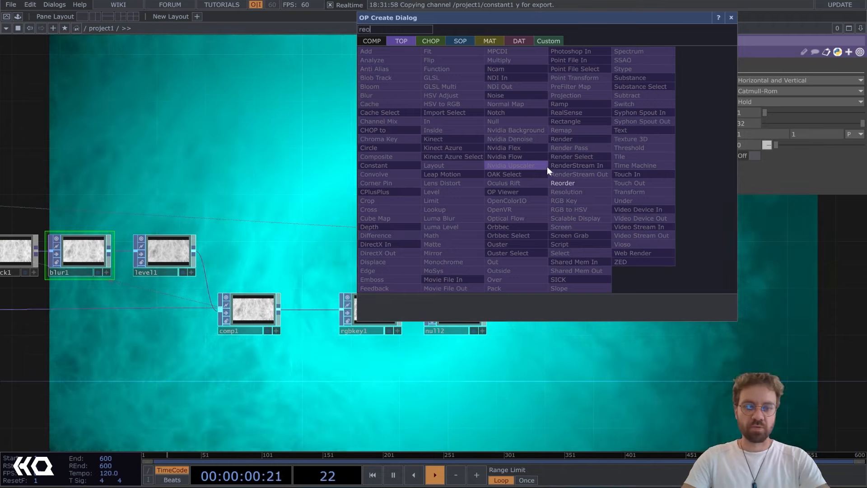
{"action": "key", "text": "BackSpace"}
{"action": "type", "text": "ma"}
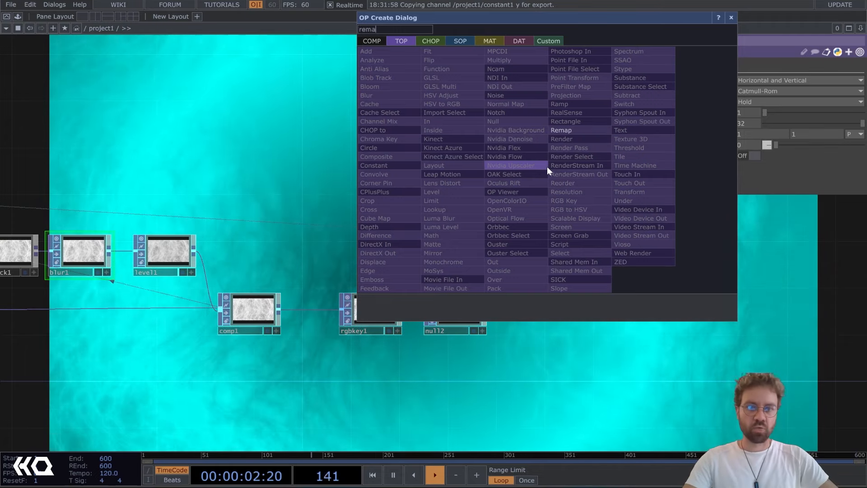
{"action": "left_click", "coordinate": [571, 132]}
{"action": "left_click", "coordinate": [565, 175]}
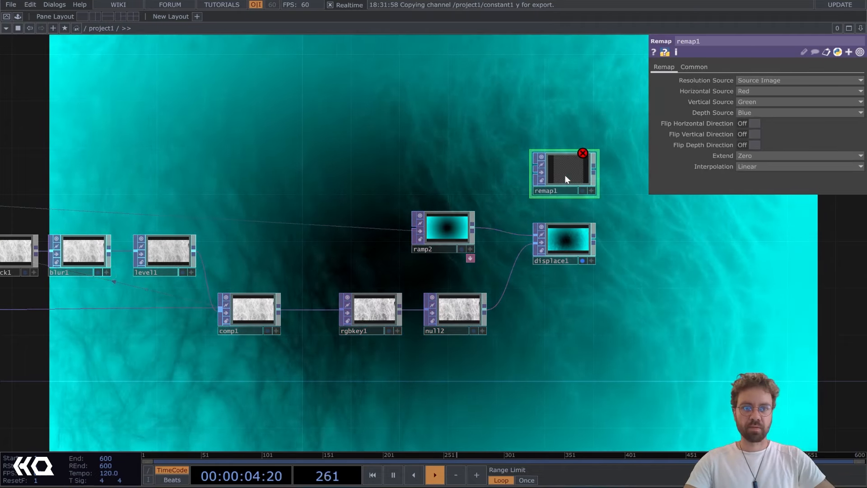
Connect ramp2 to the first input of remap1.
{"action": "scroll", "coordinate": [487, 207], "scroll_direction": "up", "scroll_amount": 3}
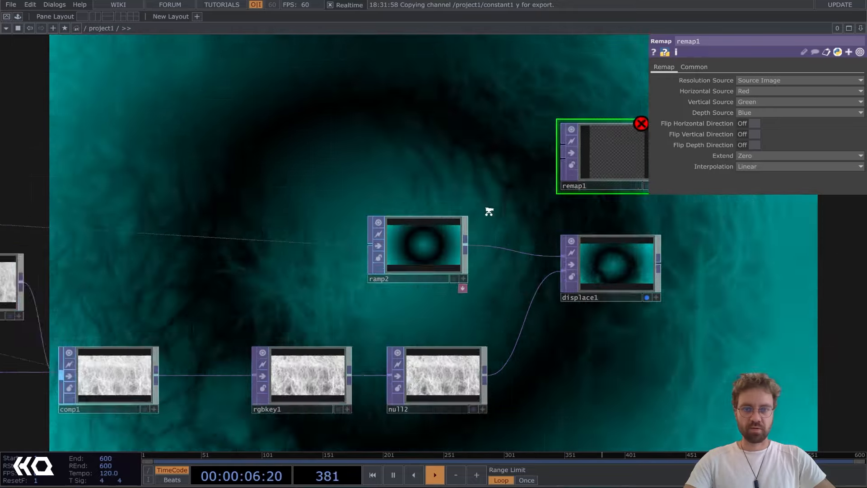
{"action": "scroll", "coordinate": [487, 208], "scroll_direction": "up", "scroll_amount": 1}
{"action": "left_click_drag", "start_coordinate": [477, 196], "coordinate": [374, 218]}
{"action": "left_click_drag", "start_coordinate": [358, 276], "coordinate": [475, 156]}
{"action": "scroll", "coordinate": [337, 286], "scroll_direction": "up", "scroll_amount": 2}
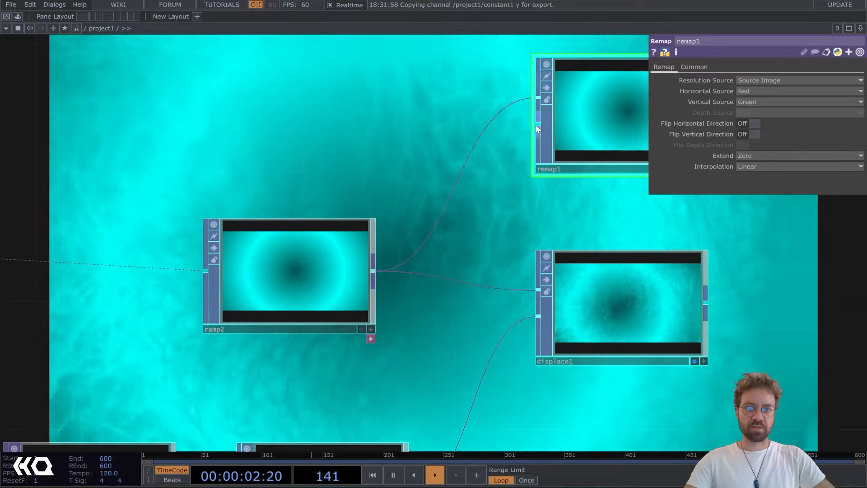
Connect the null after noise2 to the second input of remap1.
{"action": "scroll", "coordinate": [538, 125], "scroll_direction": "down", "scroll_amount": 5}
{"action": "left_click_drag", "start_coordinate": [362, 109], "coordinate": [588, 124]}
{"action": "scroll", "coordinate": [395, 123], "scroll_direction": "down", "scroll_amount": 3}
{"action": "left_click_drag", "start_coordinate": [460, 116], "coordinate": [403, 126]}
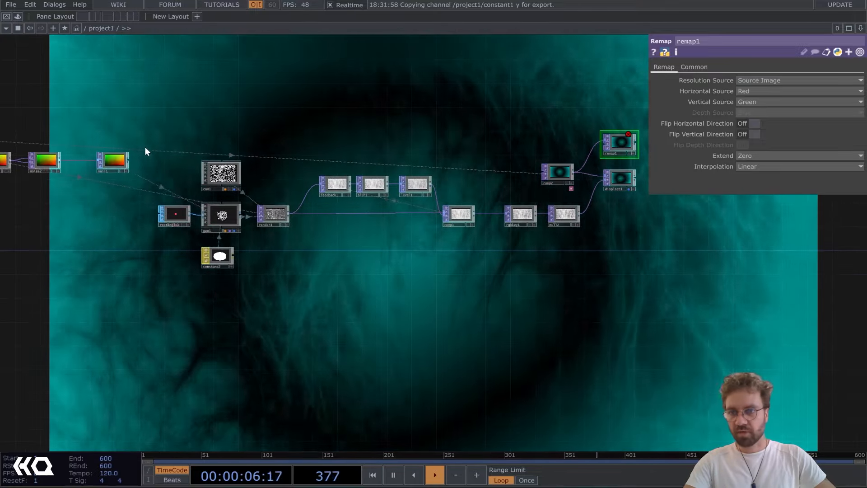
{"action": "left_click_drag", "start_coordinate": [129, 161], "coordinate": [601, 147]}
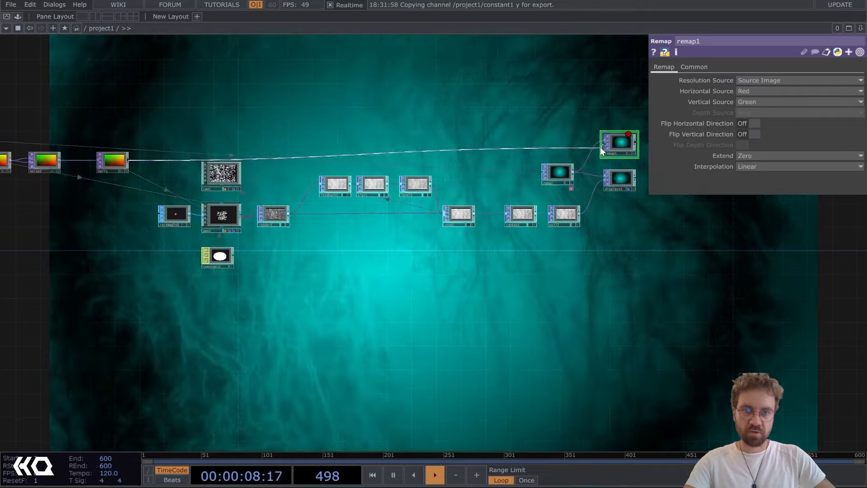
Switch the background display from displace1 to remap1.
{"action": "left_click_drag", "start_coordinate": [471, 104], "coordinate": [314, 101]}
{"action": "scroll", "coordinate": [466, 145], "scroll_direction": "up", "scroll_amount": 8}
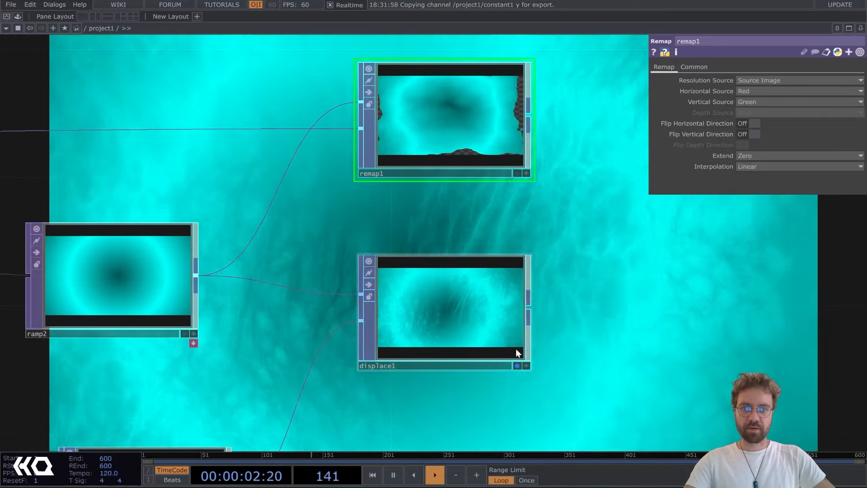
{"action": "left_click", "coordinate": [517, 366]}
{"action": "left_click", "coordinate": [518, 174]}
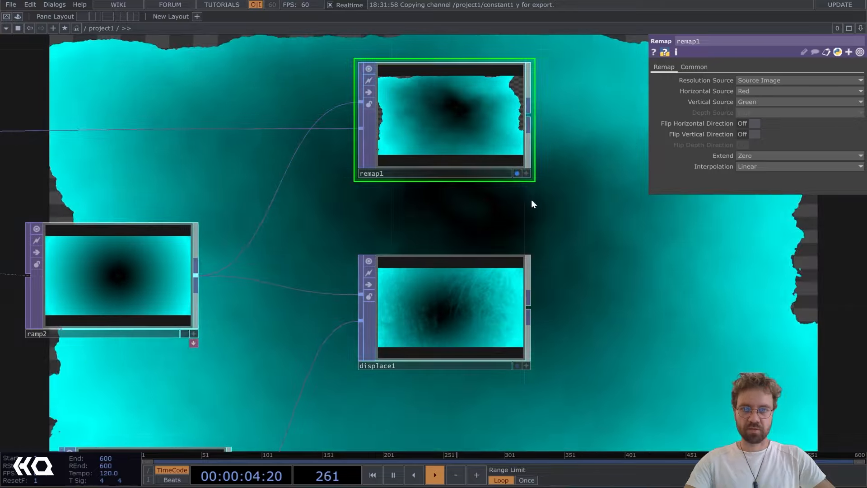
Set the Extend mode of remap1 to Repeat.
{"action": "left_click_drag", "start_coordinate": [522, 224], "coordinate": [229, 222]}
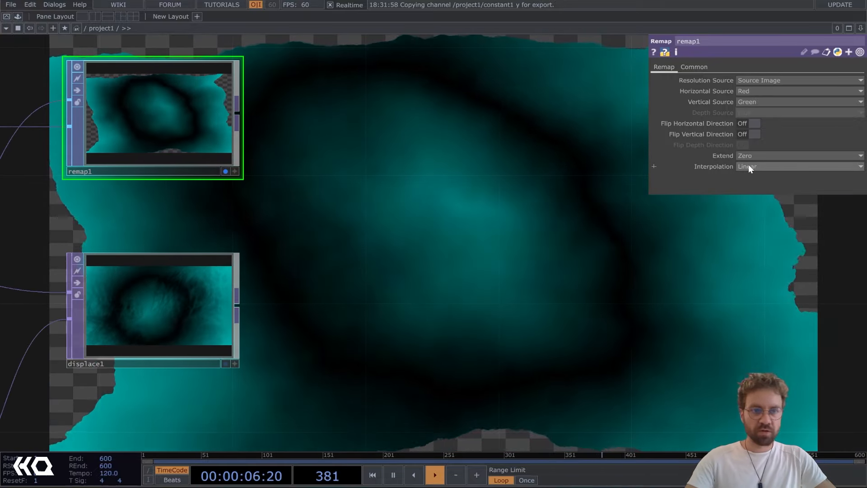
{"action": "left_click_drag", "start_coordinate": [352, 206], "coordinate": [321, 206]}
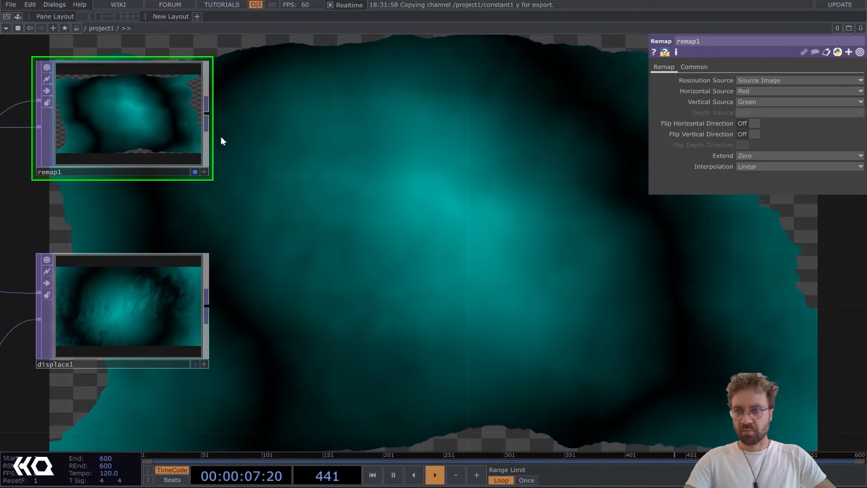
{"action": "left_click", "coordinate": [768, 153]}
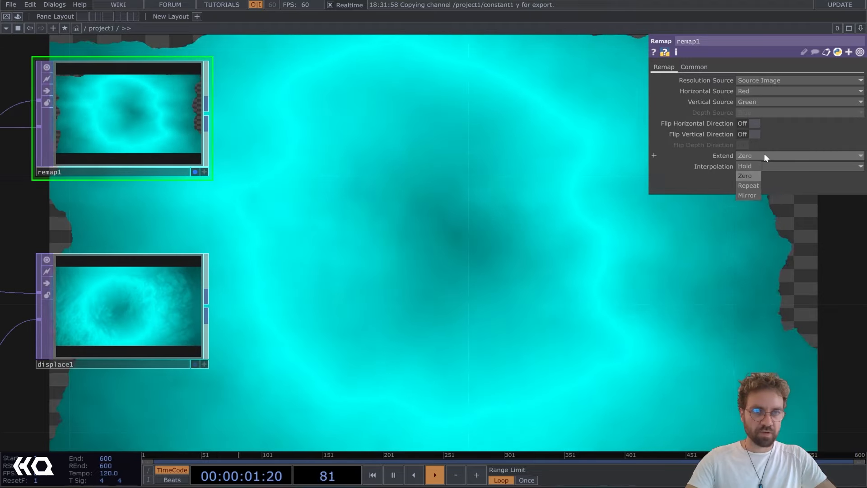
{"action": "left_click", "coordinate": [751, 186]}
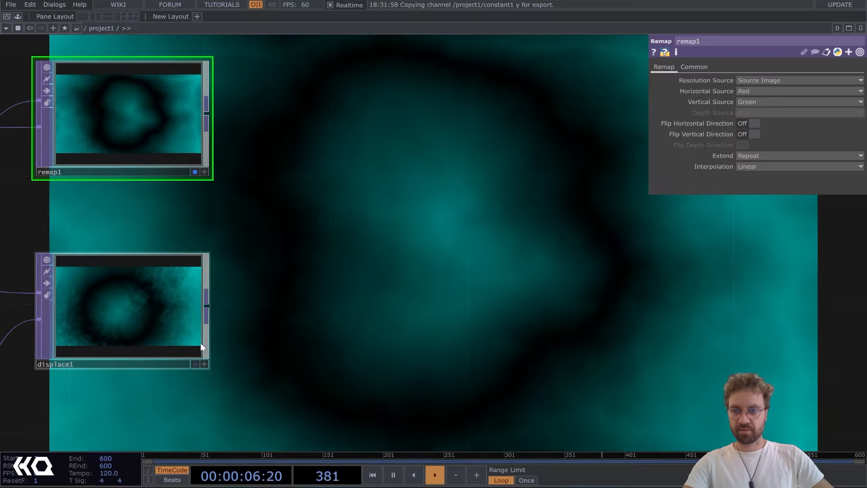
Turn on the background display of displace1 alongside remap1 and compare the two outputs across the network.
{"action": "left_click", "coordinate": [195, 364]}
{"action": "left_click_drag", "start_coordinate": [444, 279], "coordinate": [388, 107]}
{"action": "left_click_drag", "start_coordinate": [404, 220], "coordinate": [516, 130]}
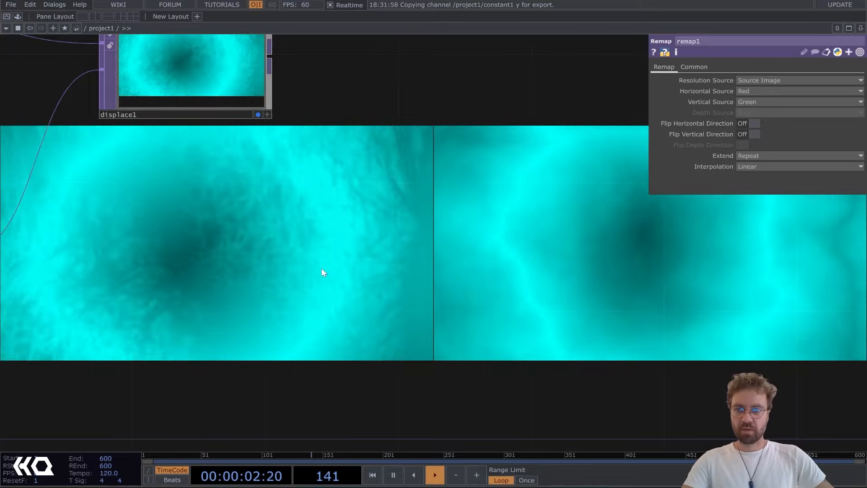
{"action": "scroll", "coordinate": [312, 265], "scroll_direction": "down", "scroll_amount": 3}
{"action": "left_click_drag", "start_coordinate": [296, 263], "coordinate": [384, 256]}
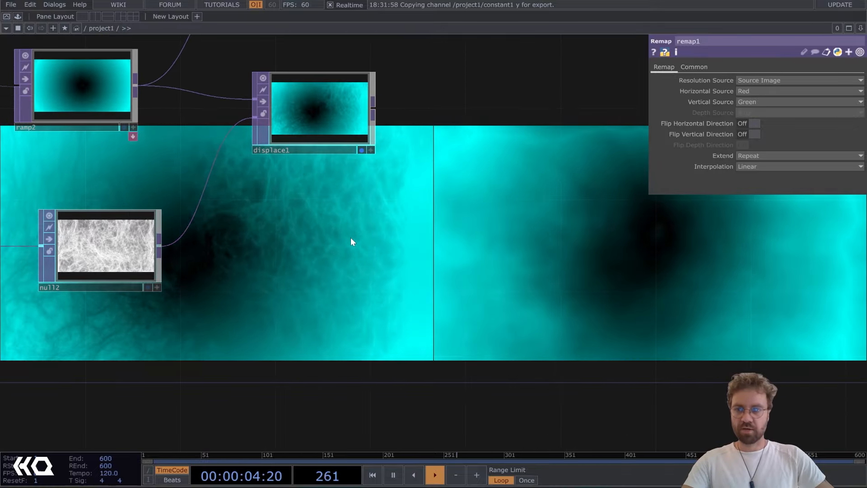
{"action": "scroll", "coordinate": [343, 246], "scroll_direction": "down", "scroll_amount": 2}
{"action": "left_click_drag", "start_coordinate": [333, 252], "coordinate": [619, 262]}
{"action": "scroll", "coordinate": [615, 262], "scroll_direction": "down", "scroll_amount": 3}
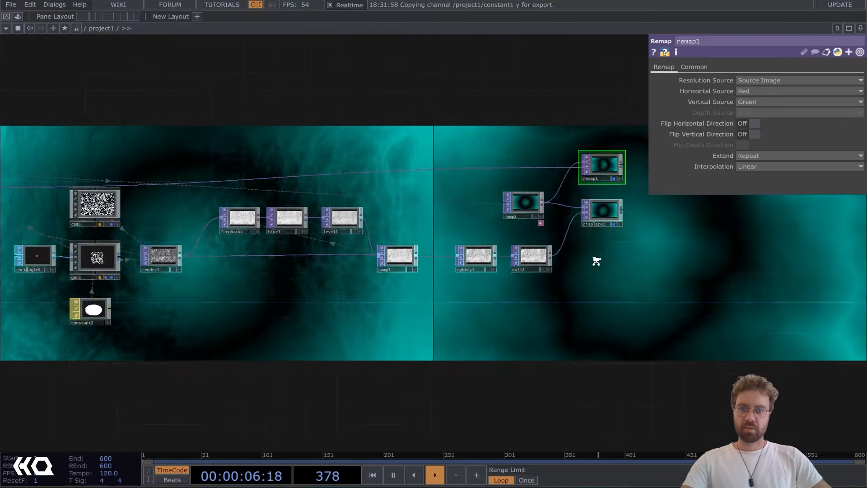
{"action": "scroll", "coordinate": [596, 260], "scroll_direction": "down", "scroll_amount": 3}
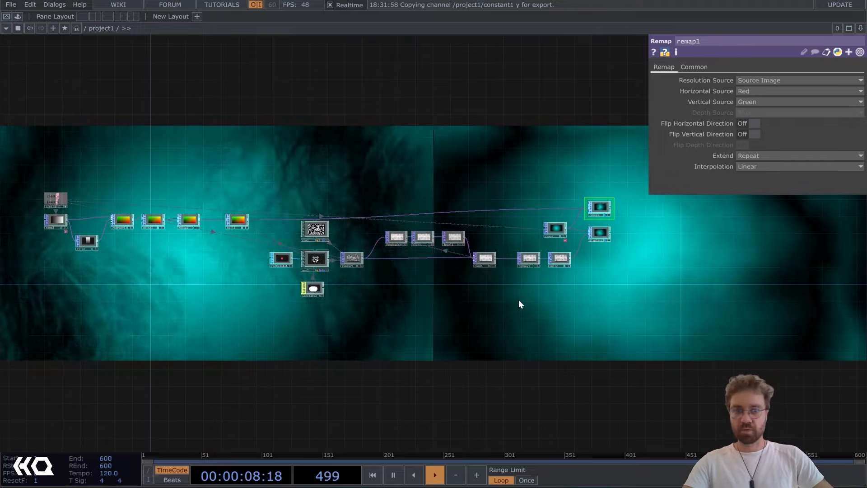
Turn off the background display of remap1, leaving only displace1 in the background.
{"action": "left_click_drag", "start_coordinate": [540, 306], "coordinate": [439, 332]}
{"action": "scroll", "coordinate": [505, 263], "scroll_direction": "up", "scroll_amount": 7}
{"action": "scroll", "coordinate": [562, 196], "scroll_direction": "up", "scroll_amount": 1}
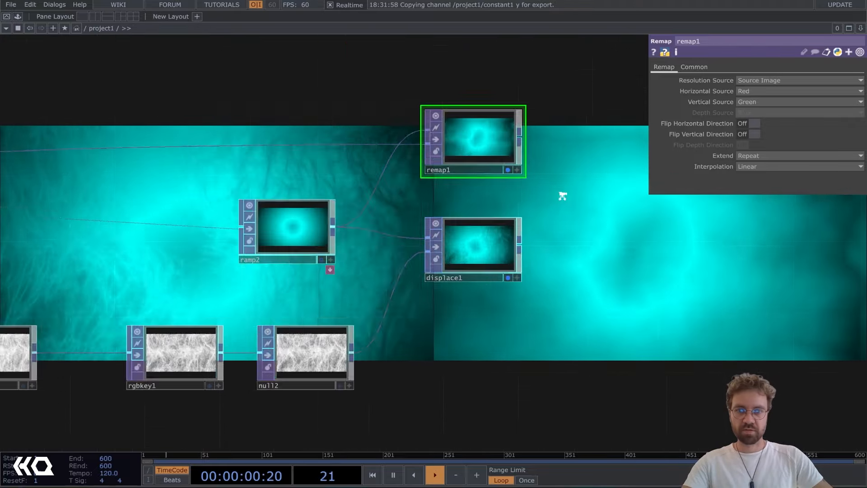
{"action": "scroll", "coordinate": [563, 196], "scroll_direction": "up", "scroll_amount": 3}
{"action": "left_click", "coordinate": [476, 153]}
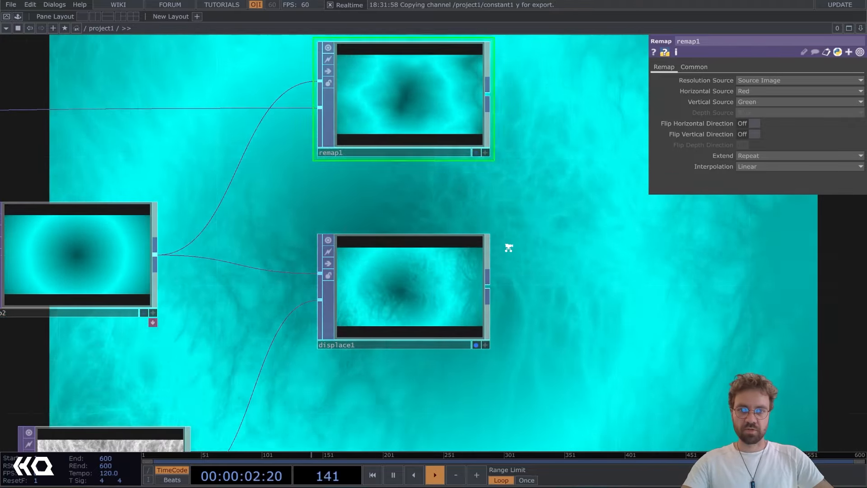
Add a Circle TOP in the empty area below ramp1.
{"action": "scroll", "coordinate": [509, 247], "scroll_direction": "down", "scroll_amount": 8}
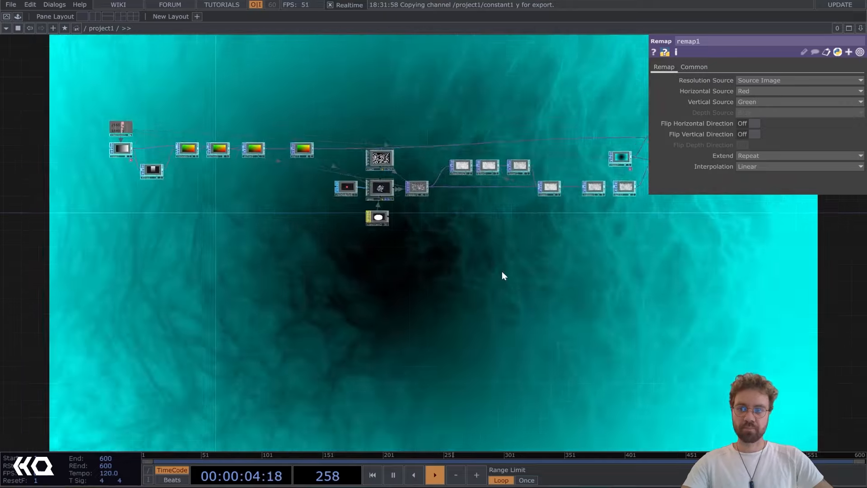
{"action": "scroll", "coordinate": [289, 235], "scroll_direction": "up", "scroll_amount": 6}
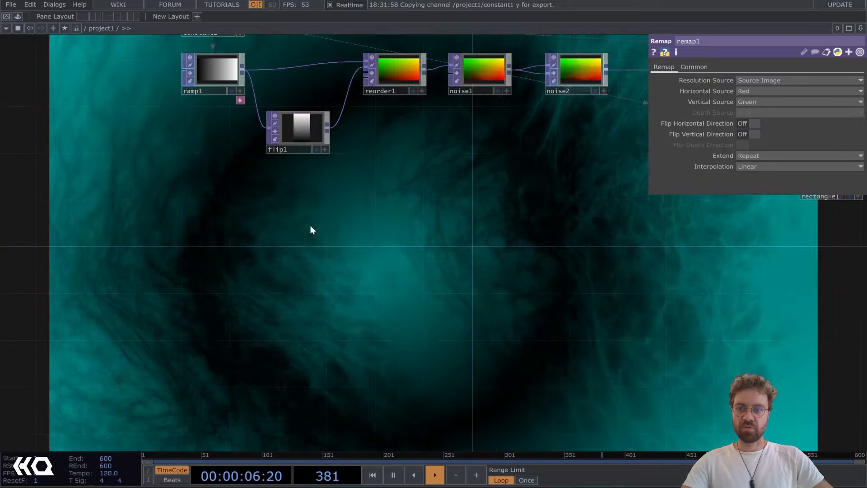
{"action": "left_click_drag", "start_coordinate": [310, 225], "coordinate": [348, 310]}
{"action": "key", "text": "Tab"}
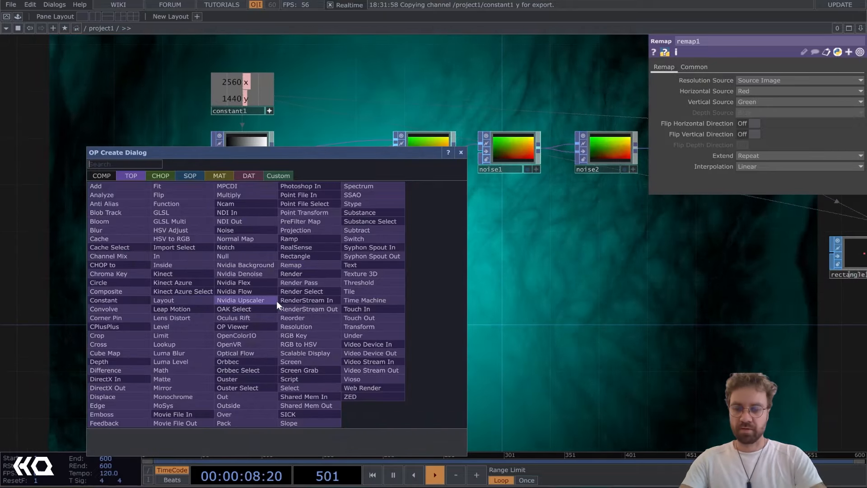
{"action": "type", "text": "cir"}
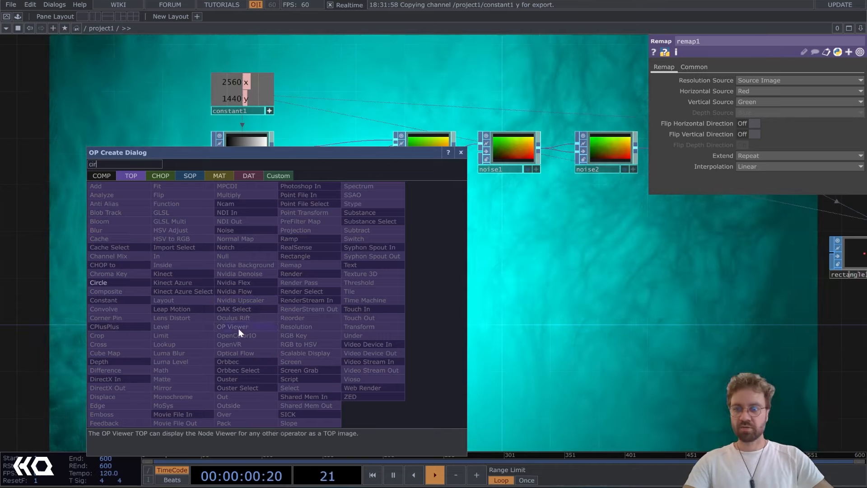
{"action": "left_click", "coordinate": [120, 283]}
{"action": "left_click", "coordinate": [256, 297]}
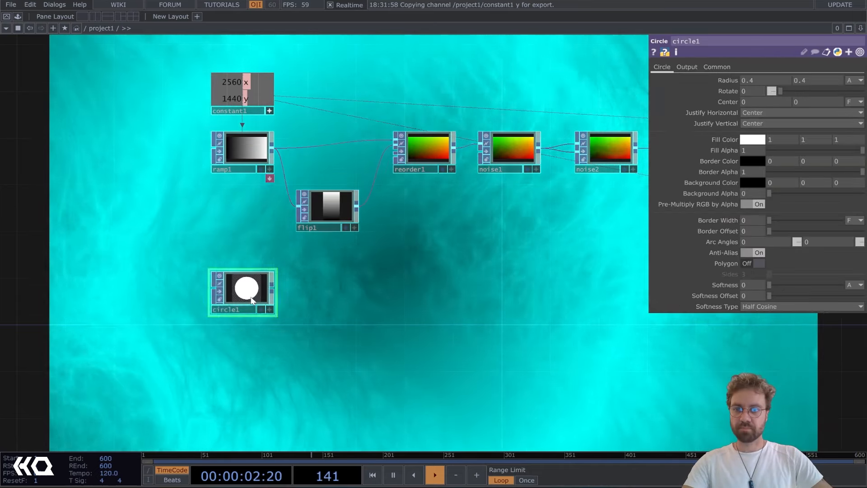
Set both Radius values of circle1 to 0.1.
{"action": "scroll", "coordinate": [261, 298], "scroll_direction": "up", "scroll_amount": 4}
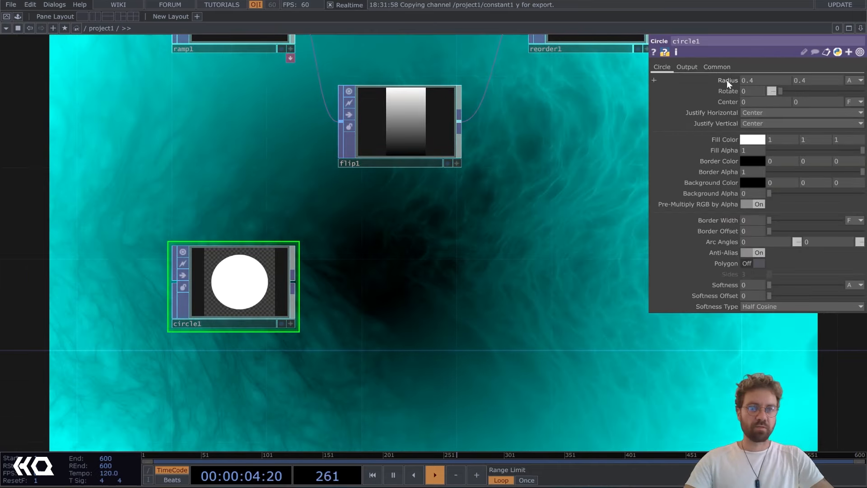
{"action": "middle_click_drag", "start_coordinate": [727, 80], "coordinate": [484, 264]}
{"action": "scroll", "coordinate": [366, 293], "scroll_direction": "down", "scroll_amount": 3}
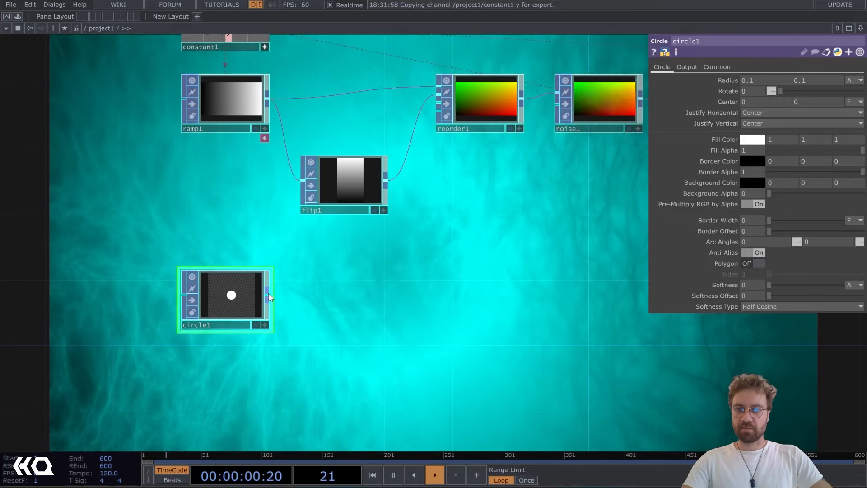
Add a Mouse In CHOP in the empty area below circle1.
{"action": "left_click_drag", "start_coordinate": [484, 299], "coordinate": [323, 316]}
{"action": "scroll", "coordinate": [321, 318], "scroll_direction": "down", "scroll_amount": 3}
{"action": "scroll", "coordinate": [195, 319], "scroll_direction": "up", "scroll_amount": 1}
{"action": "left_click_drag", "start_coordinate": [195, 319], "coordinate": [191, 320]}
{"action": "scroll", "coordinate": [190, 320], "scroll_direction": "up", "scroll_amount": 2}
{"action": "left_click_drag", "start_coordinate": [144, 362], "coordinate": [241, 331]}
{"action": "key", "text": "Tab"}
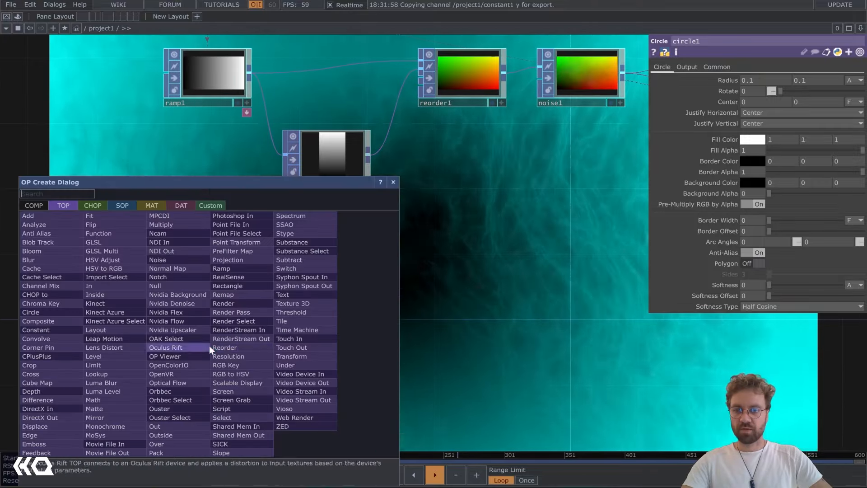
{"action": "type", "text": "mous"}
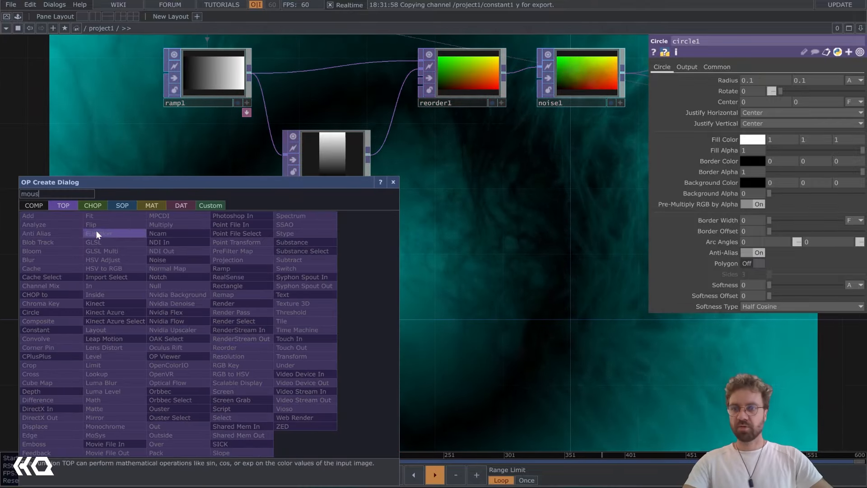
{"action": "left_click", "coordinate": [95, 205]}
{"action": "type", "text": "us"}
{"action": "left_click", "coordinate": [237, 284]}
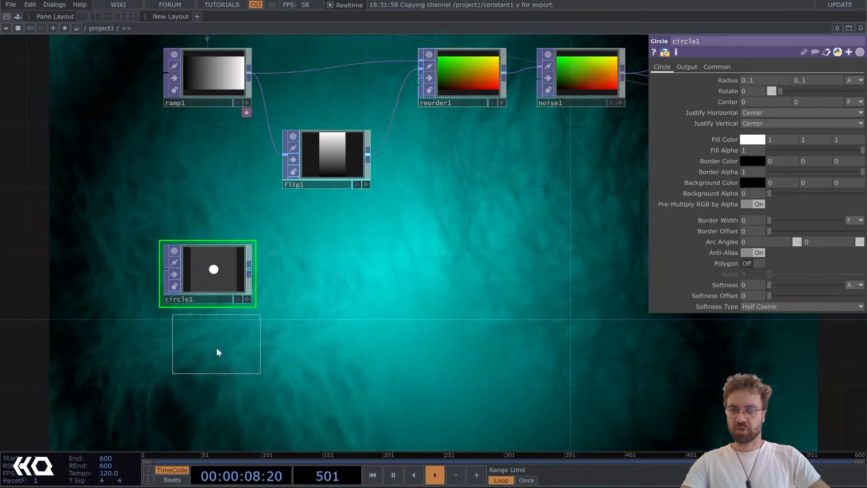
{"action": "left_click", "coordinate": [207, 356]}
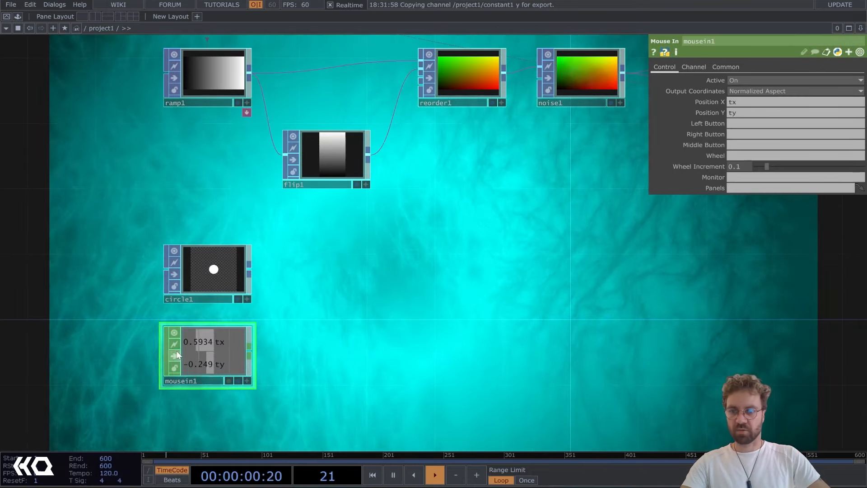
Add a Math CHOP connected to the output of mousein1.
{"action": "left_click_drag", "start_coordinate": [377, 294], "coordinate": [374, 217]}
{"action": "left_click_drag", "start_coordinate": [206, 272], "coordinate": [104, 272]}
{"action": "key", "text": "Tab"}
{"action": "type", "text": "mat"}
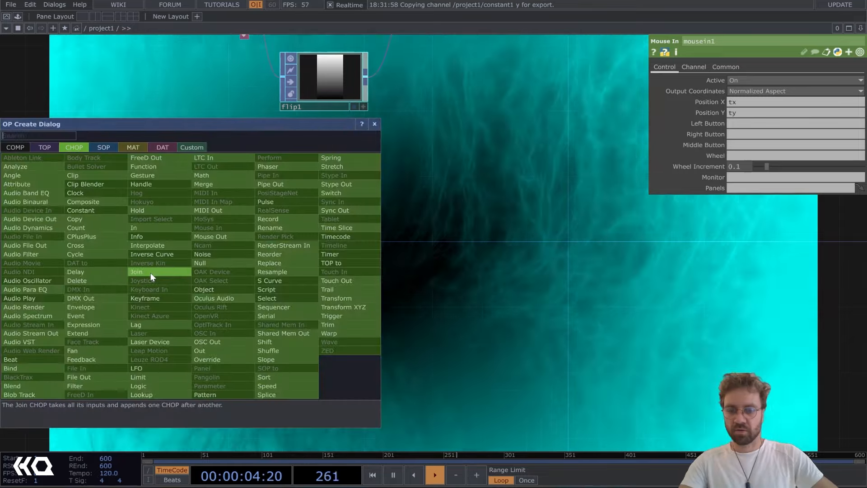
{"action": "left_click", "coordinate": [230, 175]}
{"action": "left_click", "coordinate": [221, 301]}
{"action": "right_click_drag", "start_coordinate": [259, 356], "coordinate": [88, 277]}
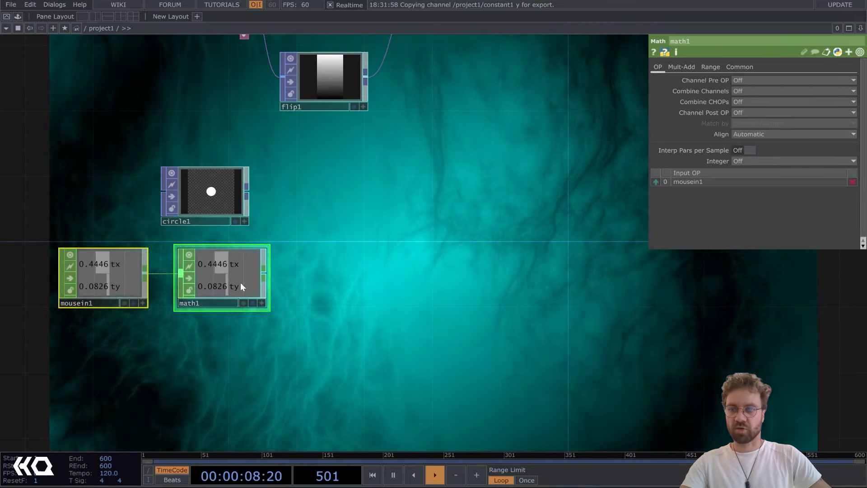
Add a Null CHOP connected to the output of math1.
{"action": "left_click_drag", "start_coordinate": [239, 282], "coordinate": [154, 280]}
{"action": "left_click", "coordinate": [219, 280]}
{"action": "right_click", "coordinate": [182, 275]}
{"action": "type", "text": "null"}
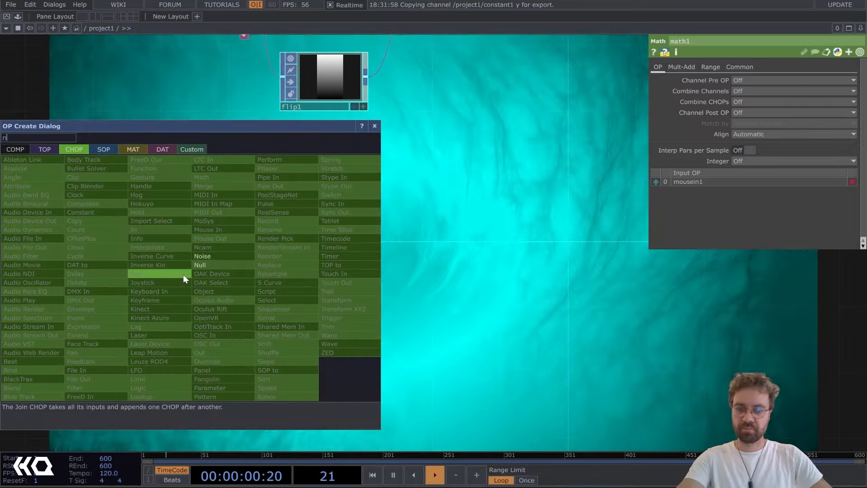
{"action": "left_click", "coordinate": [211, 265]}
{"action": "left_click", "coordinate": [261, 285]}
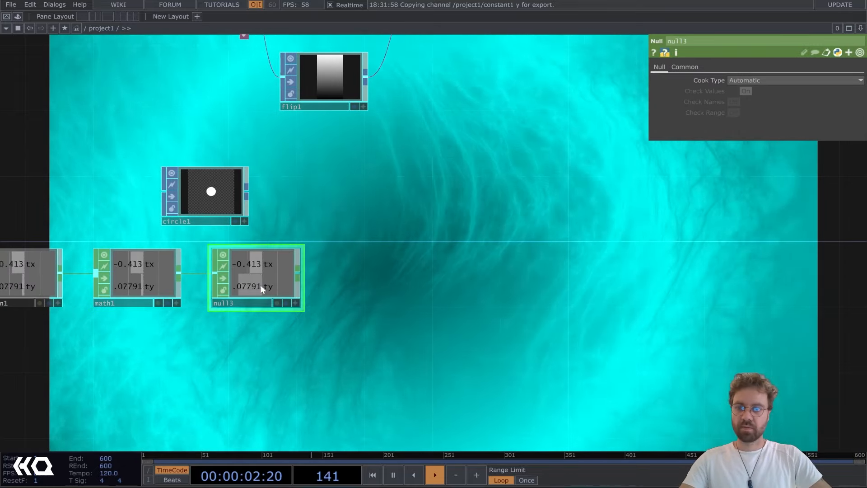
Link the horizontal Center value of circle1 to the tx channel of null3 as a CHOP reference.
{"action": "left_click", "coordinate": [252, 215]}
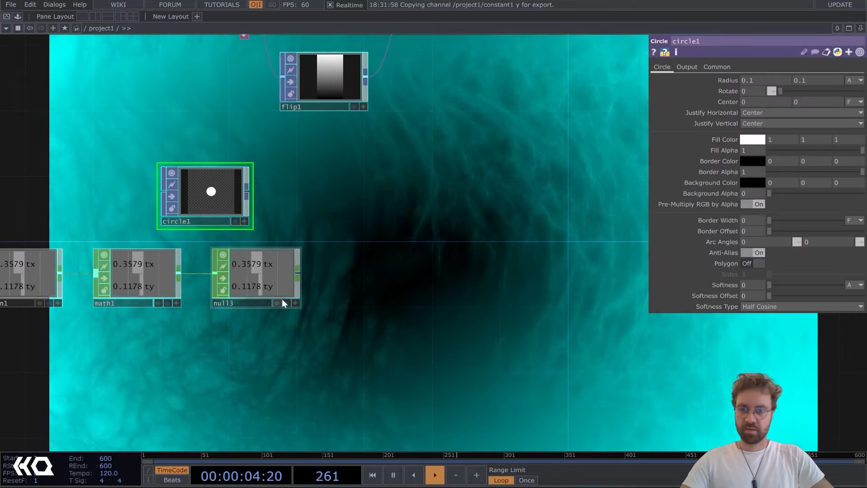
{"action": "left_click", "coordinate": [296, 303]}
{"action": "scroll", "coordinate": [318, 211], "scroll_direction": "up", "scroll_amount": 3}
{"action": "left_click_drag", "start_coordinate": [319, 208], "coordinate": [345, 185]}
{"action": "left_click_drag", "start_coordinate": [283, 261], "coordinate": [754, 85]}
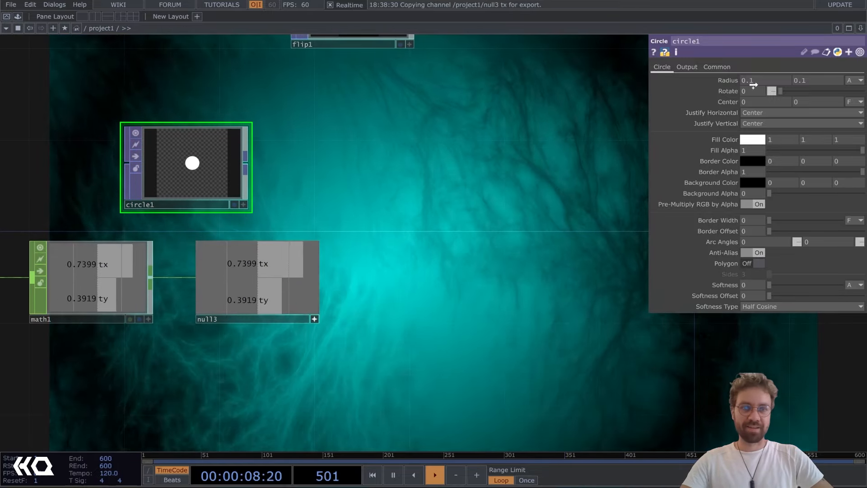
{"action": "left_click_drag", "start_coordinate": [711, 103], "coordinate": [752, 103]}
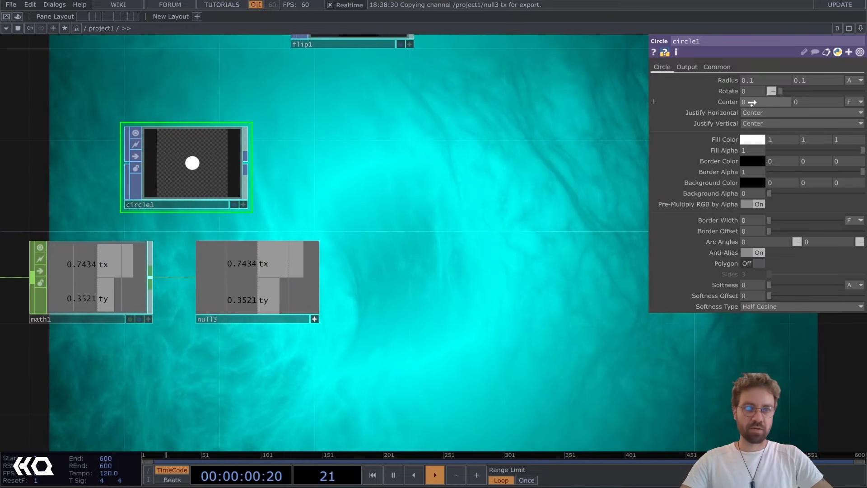
{"action": "left_click", "coordinate": [756, 99]}
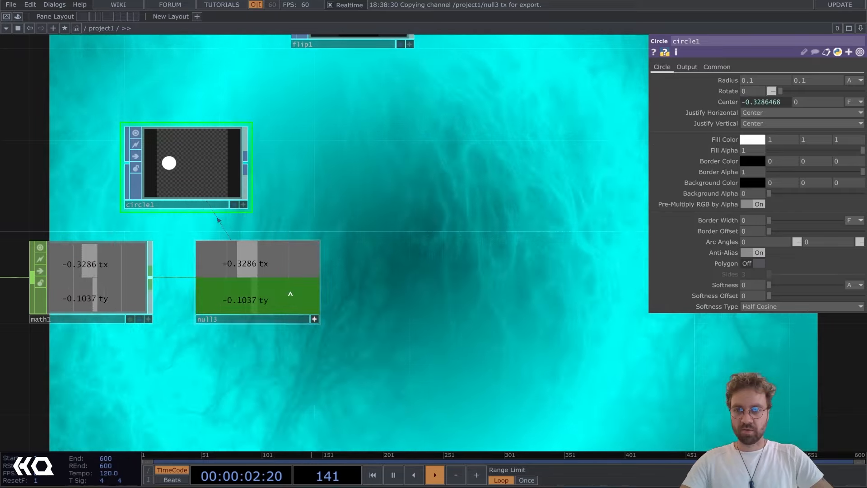
Link the vertical Center value of circle1 to the ty channel of null3 as a CHOP reference and check the expressions.
{"action": "left_click_drag", "start_coordinate": [684, 151], "coordinate": [815, 99]}
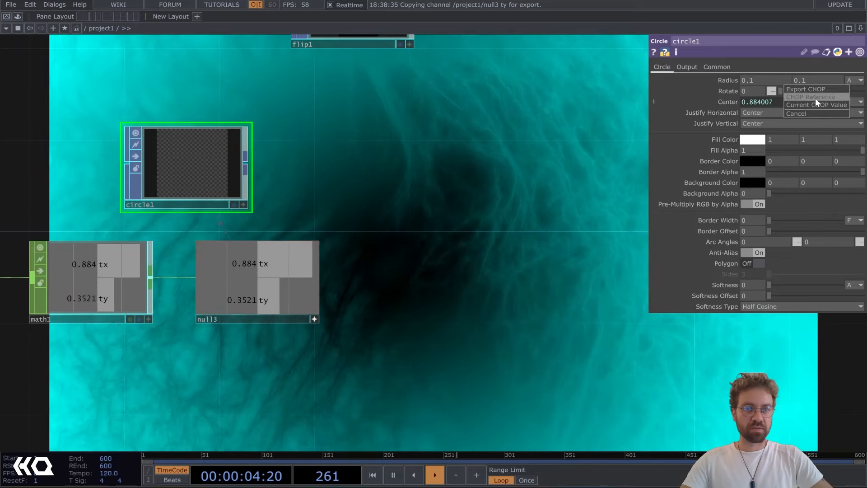
{"action": "left_click", "coordinate": [815, 98]}
{"action": "left_click", "coordinate": [733, 102]}
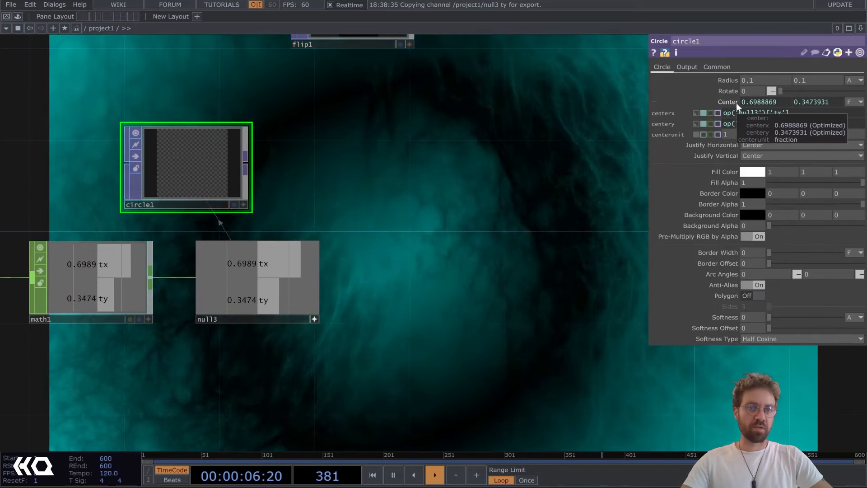
{"action": "left_click", "coordinate": [725, 102]}
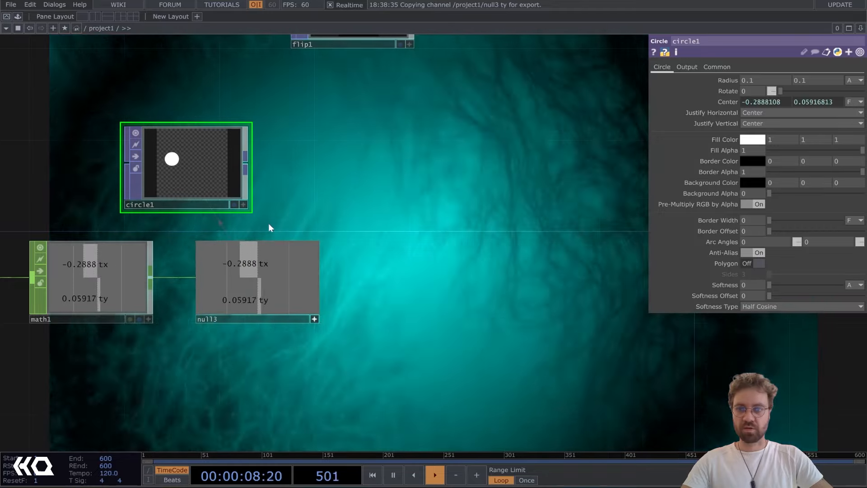
{"action": "scroll", "coordinate": [241, 174], "scroll_direction": "up", "scroll_amount": 3}
{"action": "scroll", "coordinate": [610, 266], "scroll_direction": "down", "scroll_amount": 4}
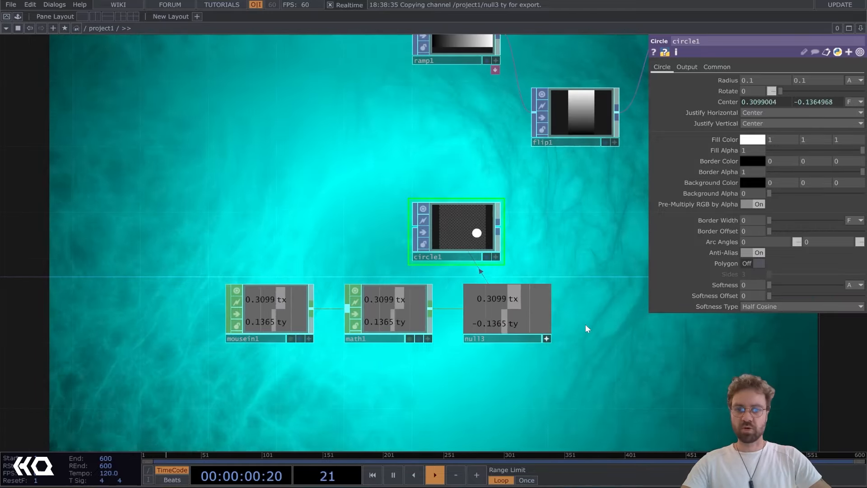
Set the Multiply value of math1 to 0.5.
{"action": "left_click", "coordinate": [382, 313]}
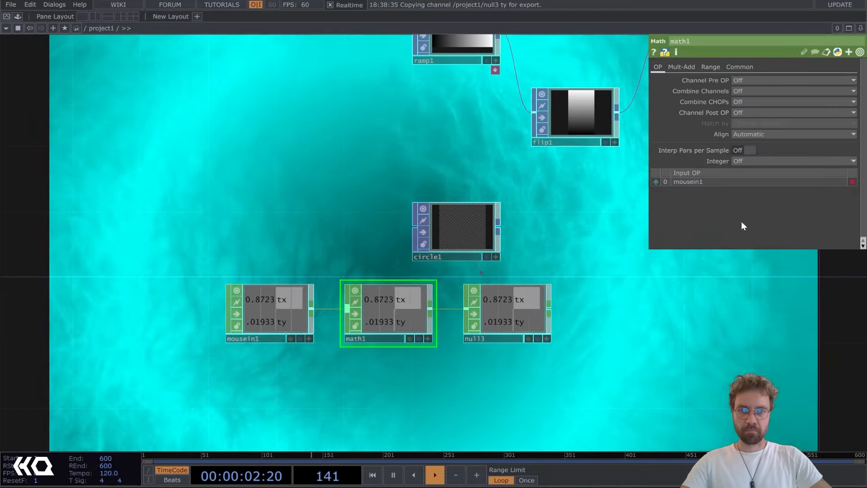
{"action": "left_click", "coordinate": [682, 67]}
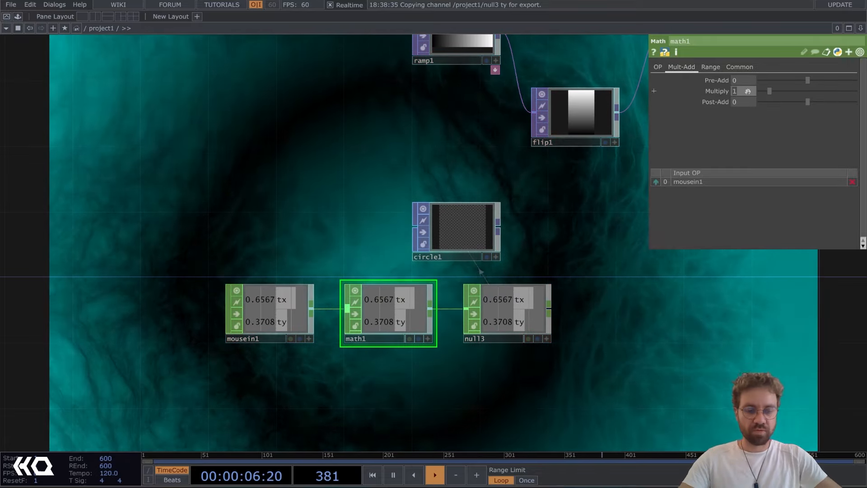
{"action": "type", "text": "0.5"}
{"action": "key", "text": "Return"}
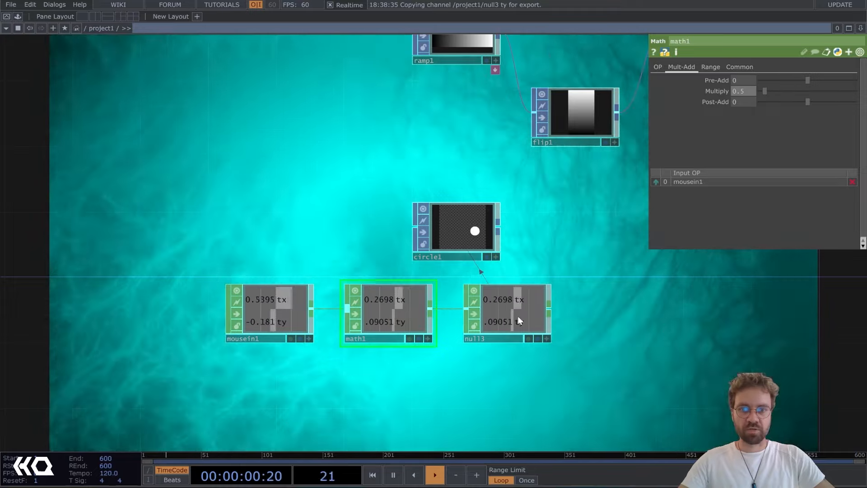
Examine how circle1 follows the mouse and trace the network along to the connection after noise2.
{"action": "left_click_drag", "start_coordinate": [573, 303], "coordinate": [247, 258]}
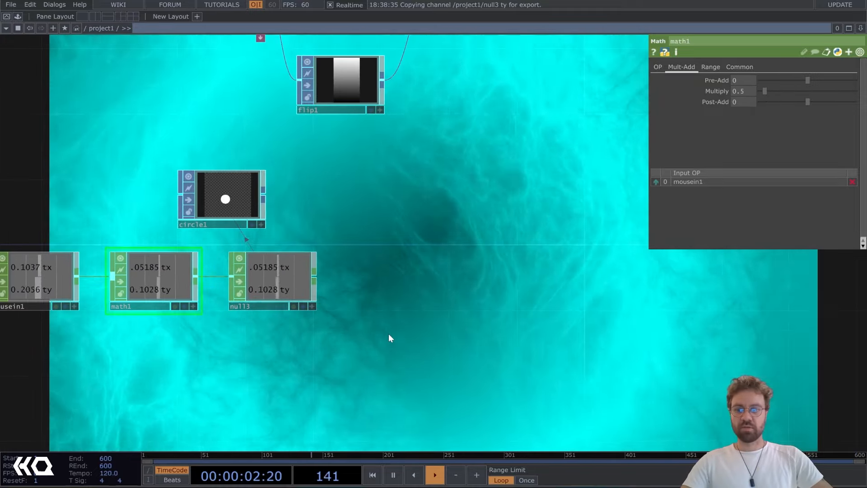
{"action": "scroll", "coordinate": [388, 335], "scroll_direction": "down", "scroll_amount": 3}
{"action": "right_click_drag", "start_coordinate": [344, 343], "coordinate": [156, 289]}
{"action": "left_click_drag", "start_coordinate": [299, 297], "coordinate": [248, 297]}
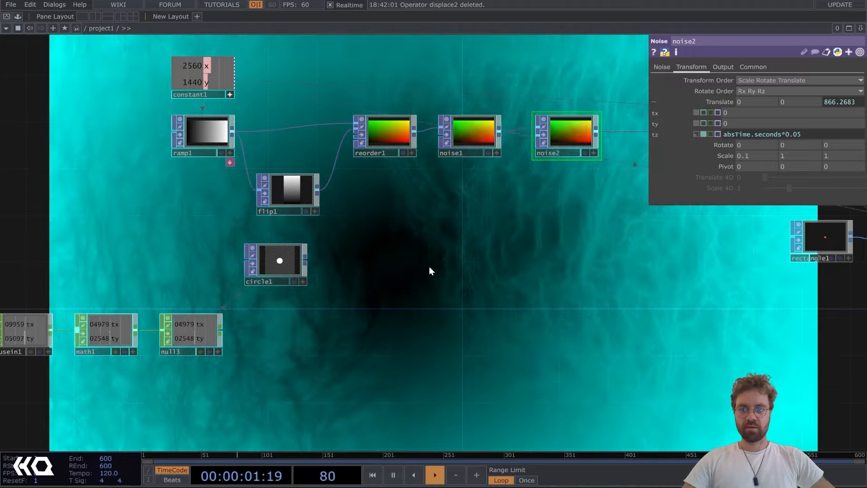
{"action": "left_click_drag", "start_coordinate": [484, 268], "coordinate": [459, 284]}
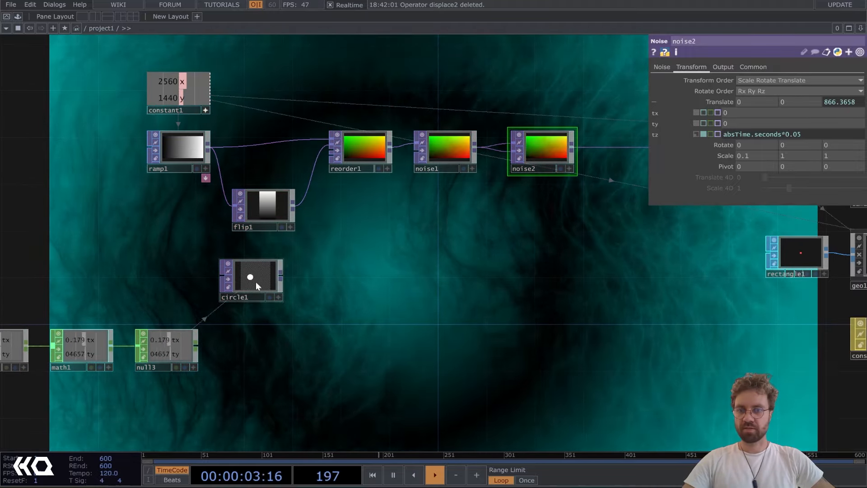
{"action": "scroll", "coordinate": [249, 279], "scroll_direction": "up", "scroll_amount": 3}
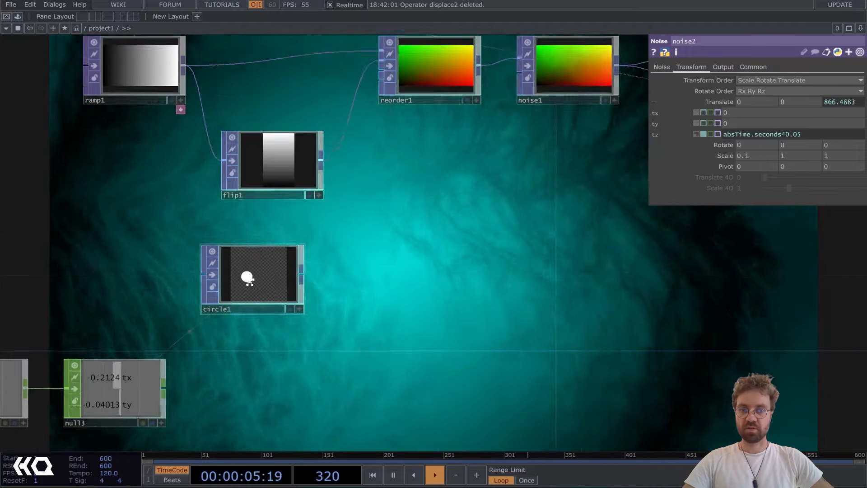
{"action": "scroll", "coordinate": [249, 279], "scroll_direction": "down", "scroll_amount": 3}
{"action": "left_click_drag", "start_coordinate": [378, 279], "coordinate": [251, 289]}
{"action": "scroll", "coordinate": [500, 161], "scroll_direction": "up", "scroll_amount": 3}
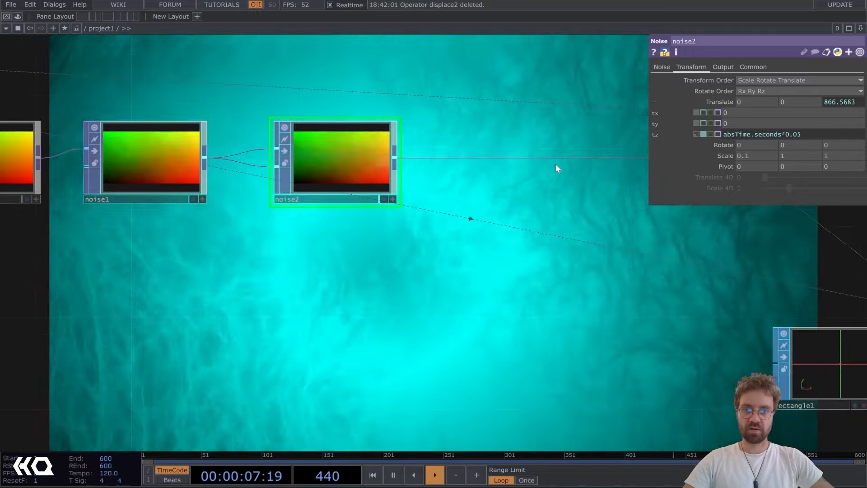
{"action": "left_click_drag", "start_coordinate": [611, 162], "coordinate": [548, 194]}
Try to insert a Displace TOP between noise2 and null1, and delete the DirectX Out TOP placed by mistake.
{"action": "right_click", "coordinate": [536, 189]}
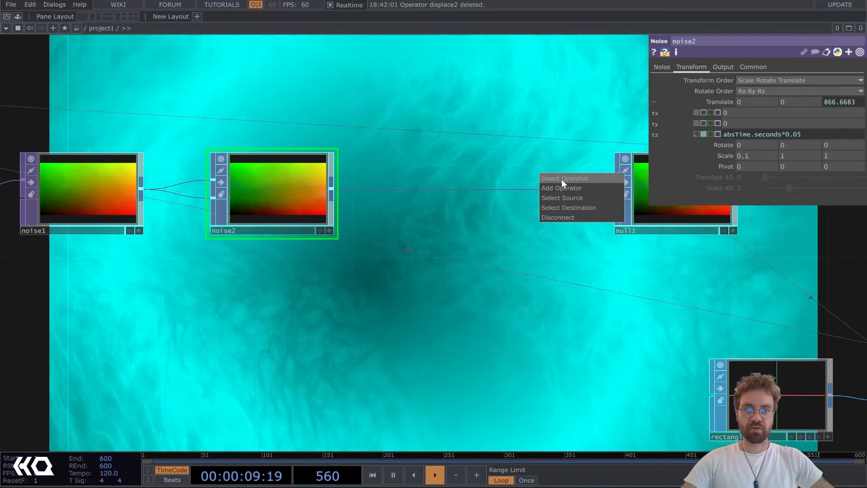
{"action": "left_click", "coordinate": [562, 179]}
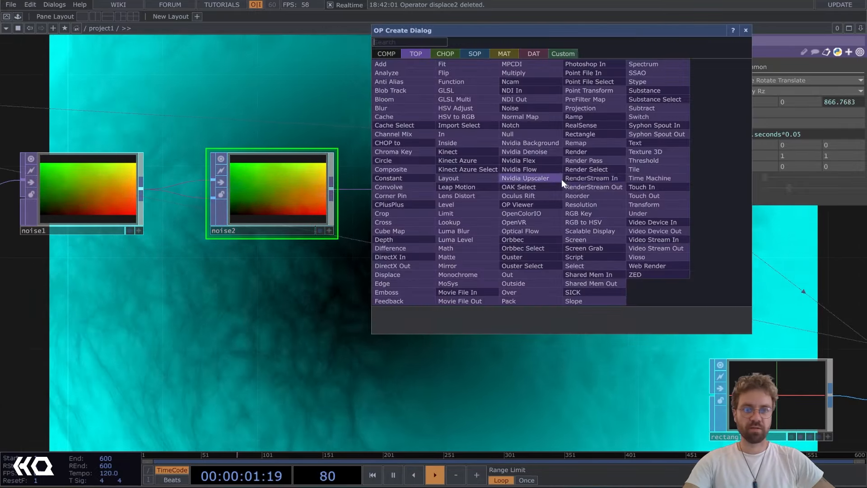
{"action": "type", "text": "dis"}
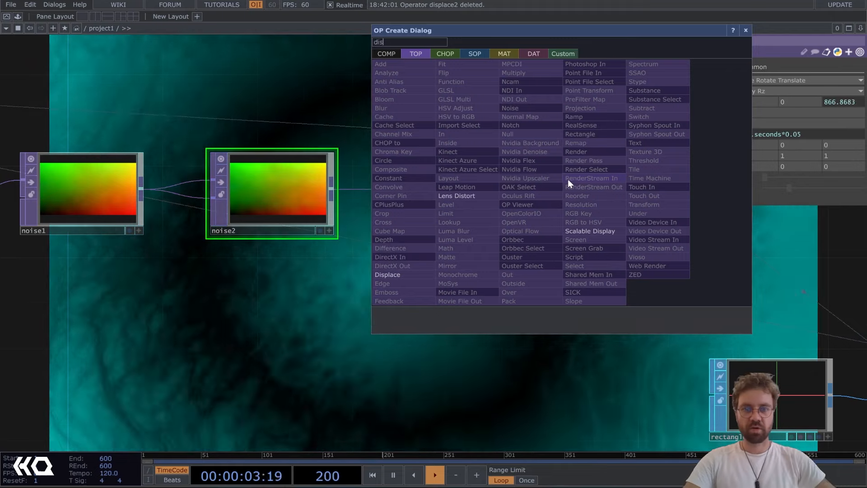
{"action": "left_click", "coordinate": [406, 274]}
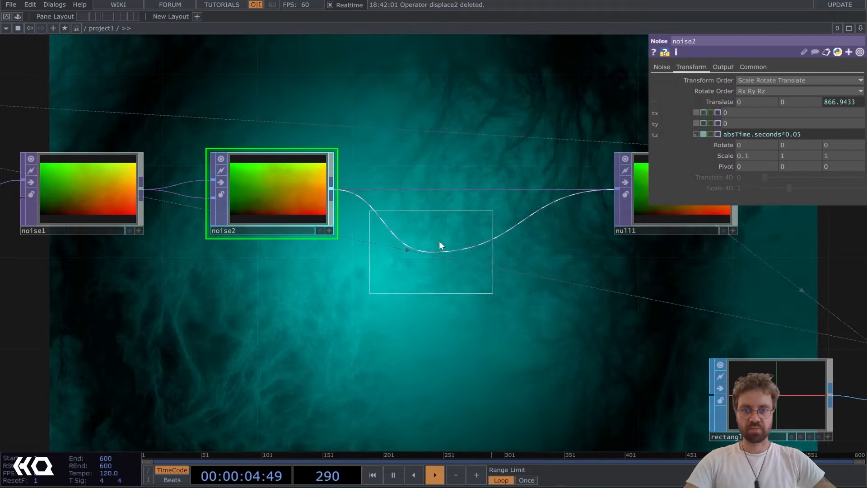
{"action": "left_click", "coordinate": [510, 190]}
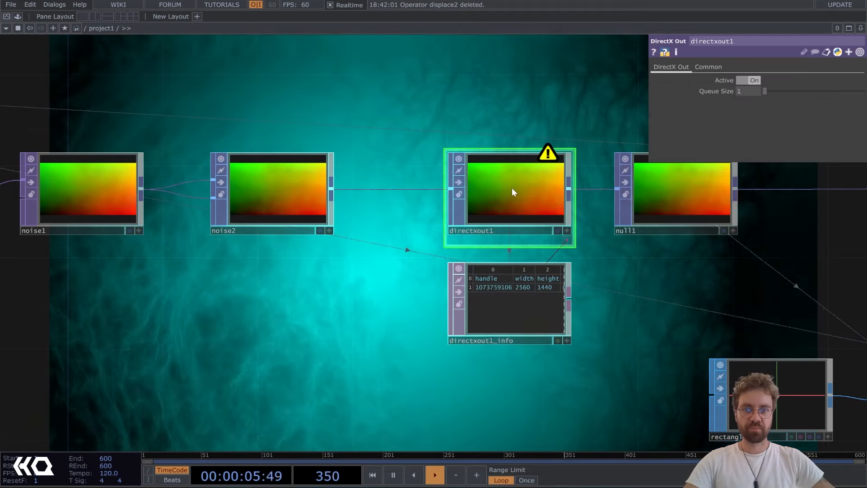
{"action": "left_click", "coordinate": [566, 241]}
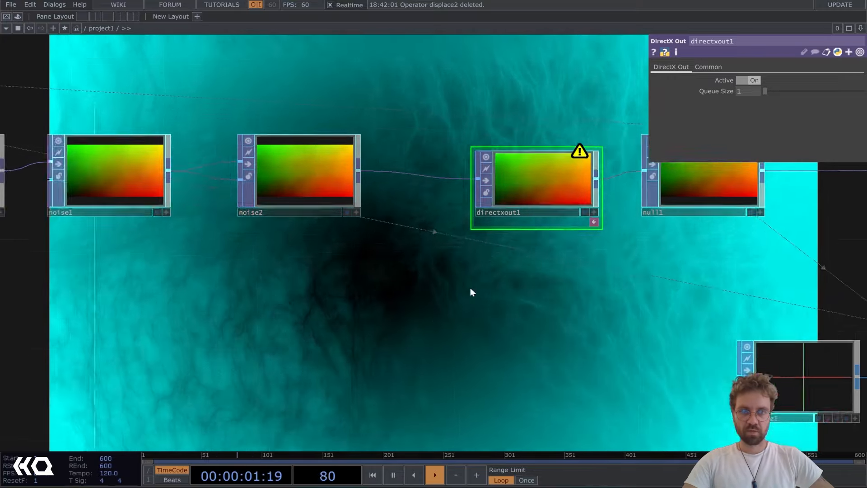
{"action": "scroll", "coordinate": [470, 289], "scroll_direction": "down", "scroll_amount": 5}
{"action": "scroll", "coordinate": [515, 231], "scroll_direction": "up", "scroll_amount": 5}
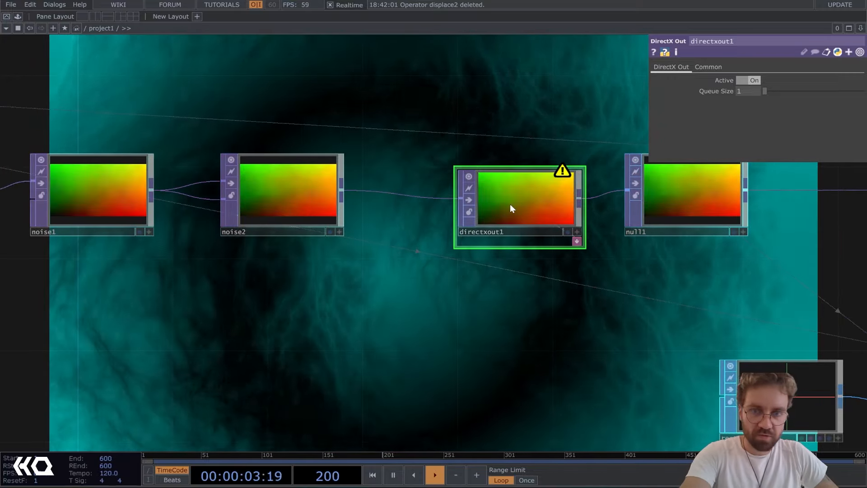
{"action": "key", "text": "Delete"}
Insert a Displace TOP into the connection between noise2 and null1.
{"action": "right_click", "coordinate": [520, 190]}
{"action": "left_click", "coordinate": [527, 182]}
{"action": "type", "text": "dis"}
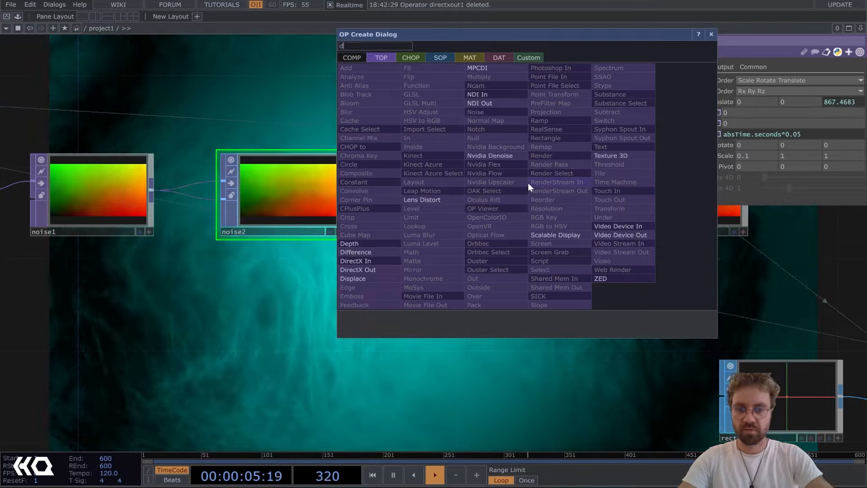
{"action": "left_click", "coordinate": [365, 279]}
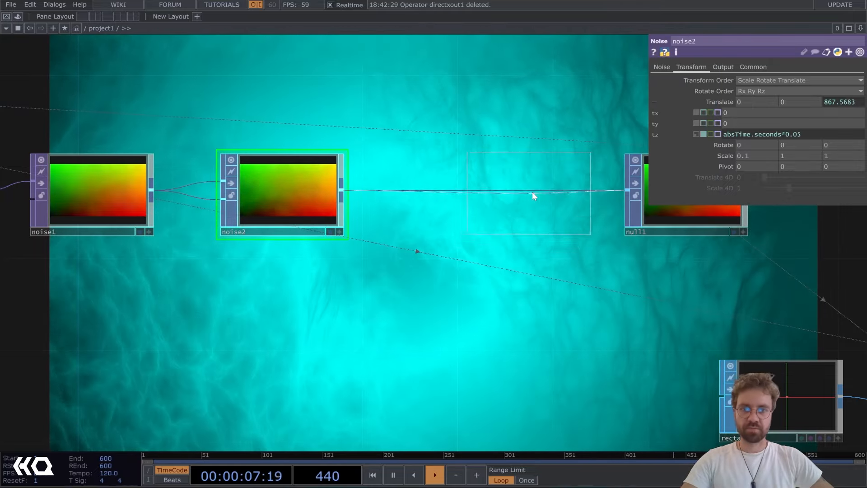
{"action": "left_click", "coordinate": [533, 191]}
Add a Null TOP after circle1 and connect it to the second input of displace2.
{"action": "scroll", "coordinate": [459, 288], "scroll_direction": "down", "scroll_amount": 2}
{"action": "scroll", "coordinate": [470, 285], "scroll_direction": "down", "scroll_amount": 4}
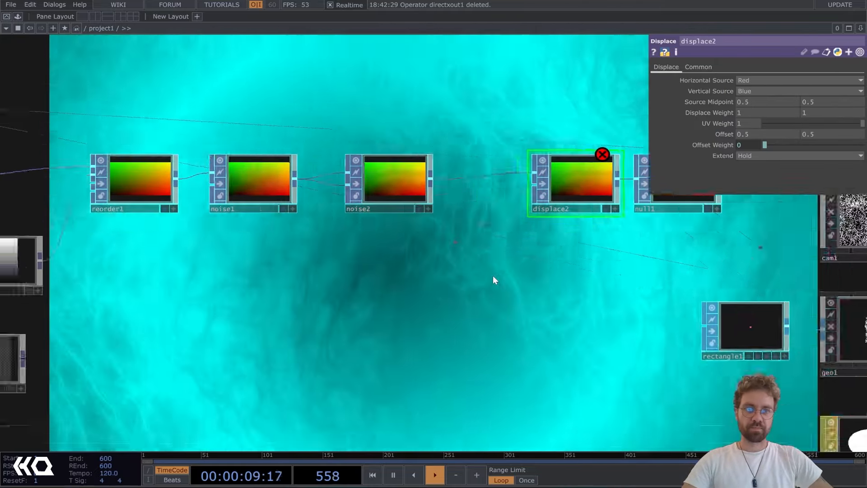
{"action": "right_click", "coordinate": [173, 327]}
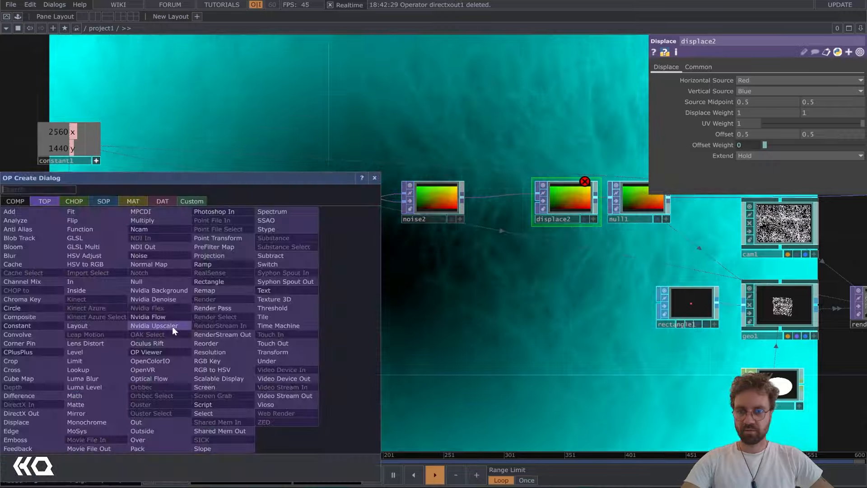
{"action": "type", "text": "nul"}
{"action": "left_click", "coordinate": [155, 278]}
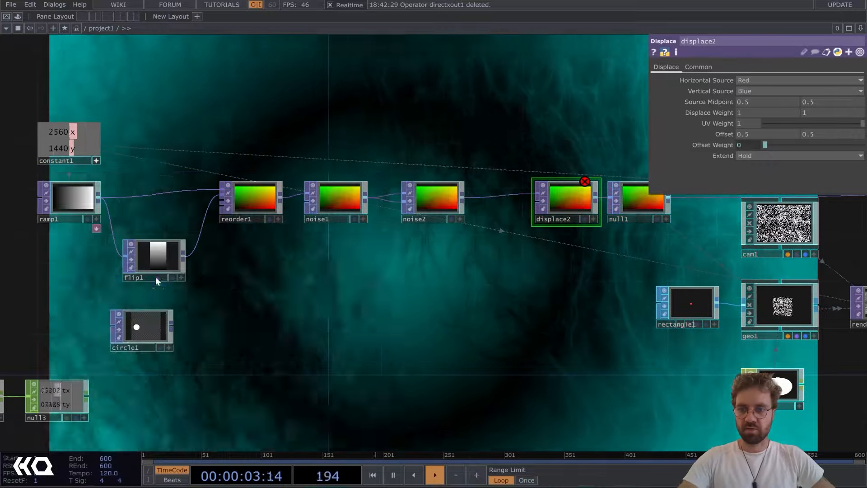
{"action": "left_click", "coordinate": [503, 323]}
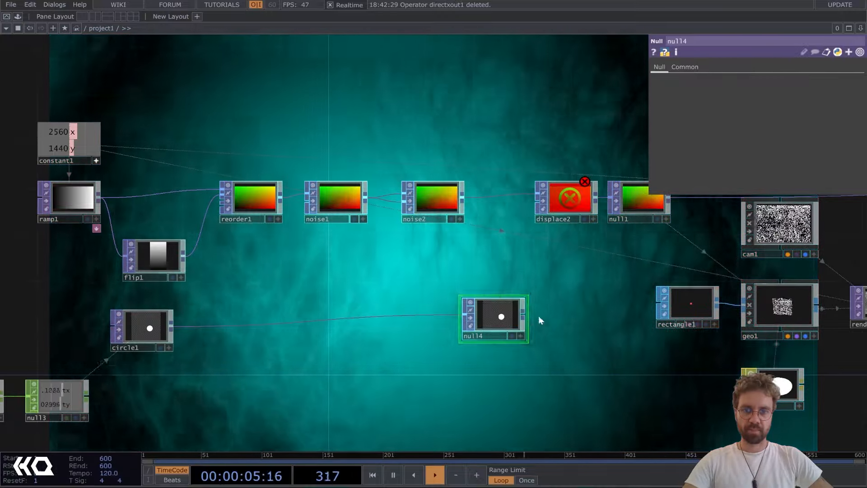
{"action": "left_click_drag", "start_coordinate": [524, 316], "coordinate": [529, 208]}
Set both Displace Weight values of displace2 to 0.1.
{"action": "scroll", "coordinate": [531, 206], "scroll_direction": "up", "scroll_amount": 5}
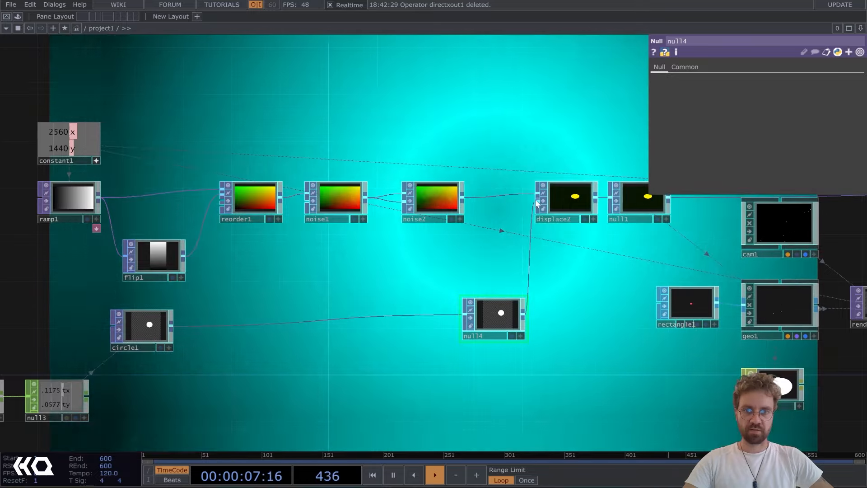
{"action": "left_click", "coordinate": [575, 195]}
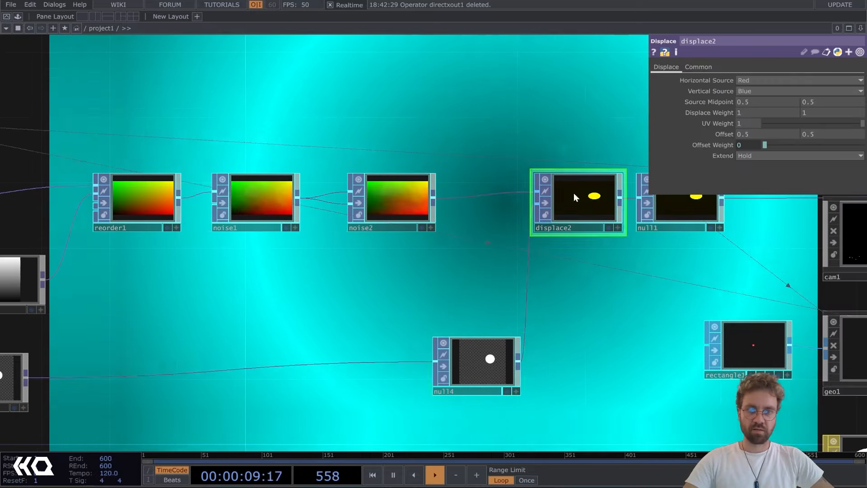
{"action": "left_click_drag", "start_coordinate": [562, 126], "coordinate": [440, 275]}
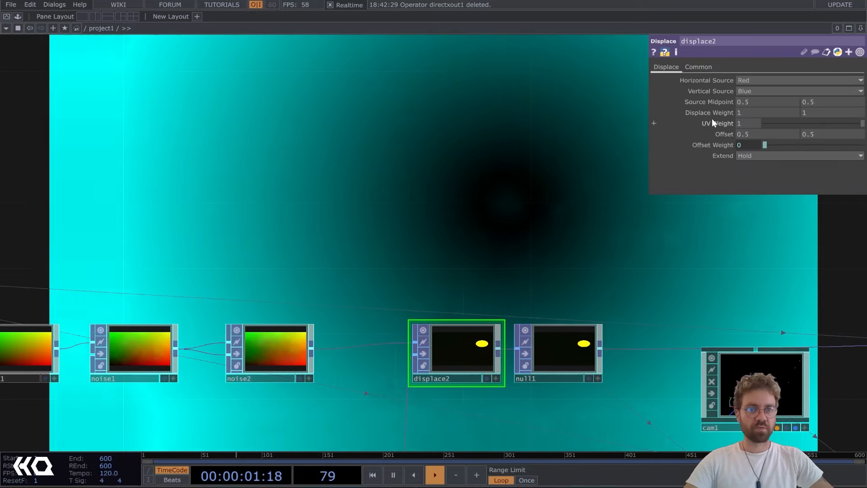
{"action": "middle_click_drag", "start_coordinate": [698, 113], "coordinate": [673, 114]}
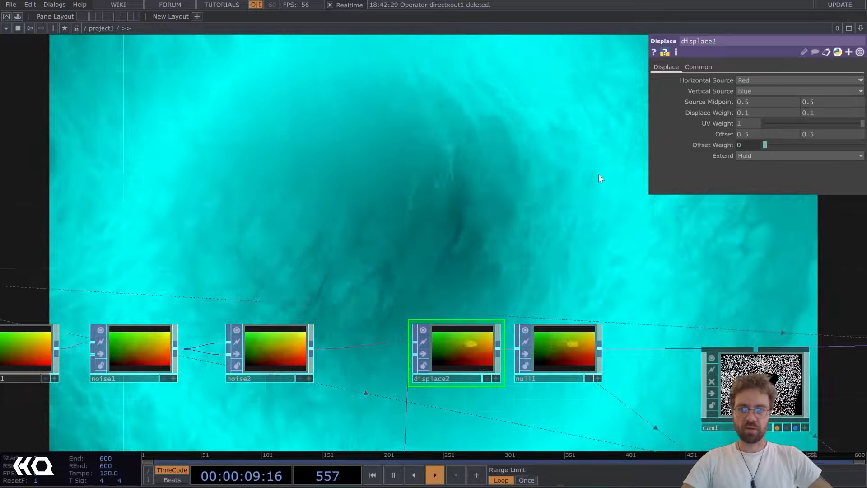
Move null4 farther from circle1 and branch a Feedback TOP off circle1's output.
{"action": "left_click_drag", "start_coordinate": [352, 227], "coordinate": [391, 139]}
{"action": "scroll", "coordinate": [544, 345], "scroll_direction": "down", "scroll_amount": 3}
{"action": "left_click_drag", "start_coordinate": [635, 296], "coordinate": [779, 193]}
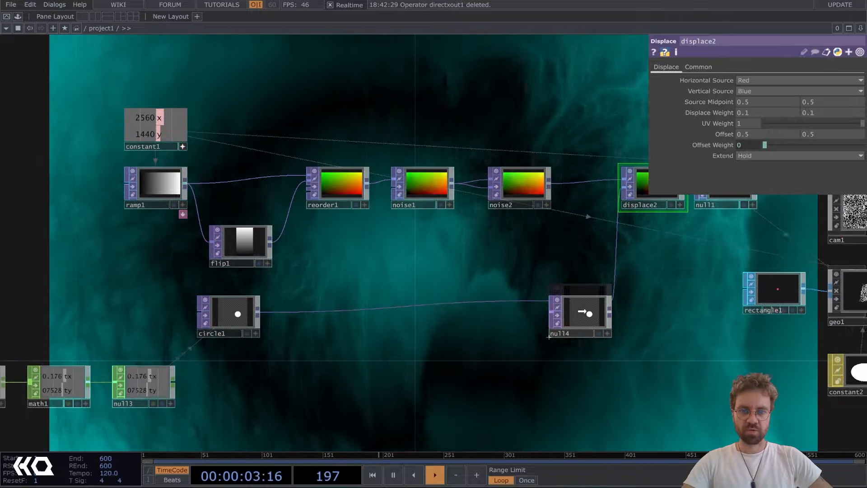
{"action": "left_click_drag", "start_coordinate": [585, 311], "coordinate": [621, 323]}
{"action": "left_click_drag", "start_coordinate": [336, 281], "coordinate": [356, 261]}
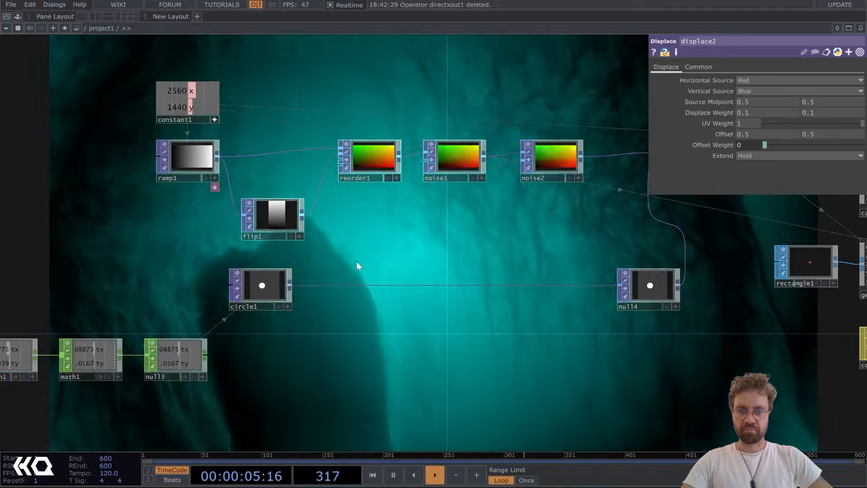
{"action": "scroll", "coordinate": [356, 261], "scroll_direction": "up", "scroll_amount": 2}
{"action": "key", "text": "Tab"}
{"action": "type", "text": "feed"}
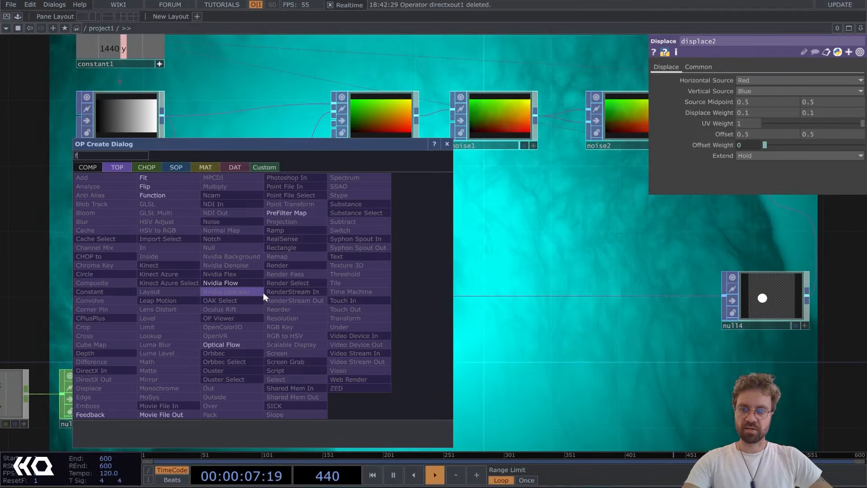
{"action": "left_click", "coordinate": [112, 415]}
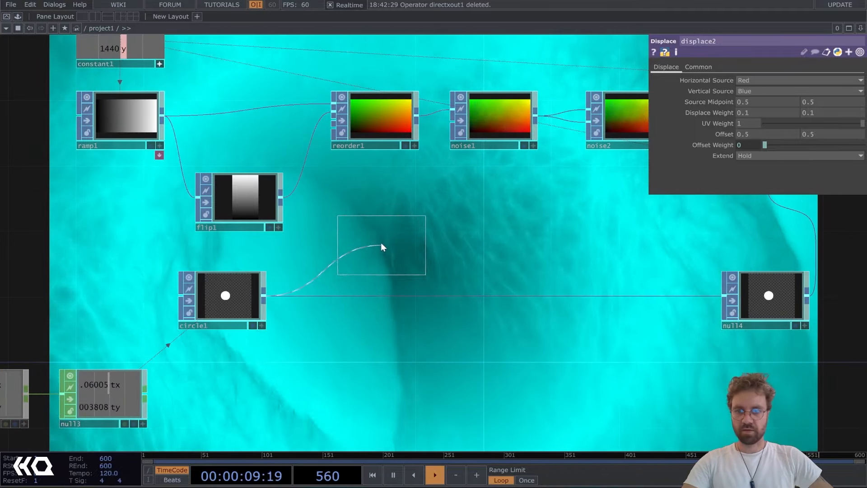
{"action": "left_click", "coordinate": [384, 238]}
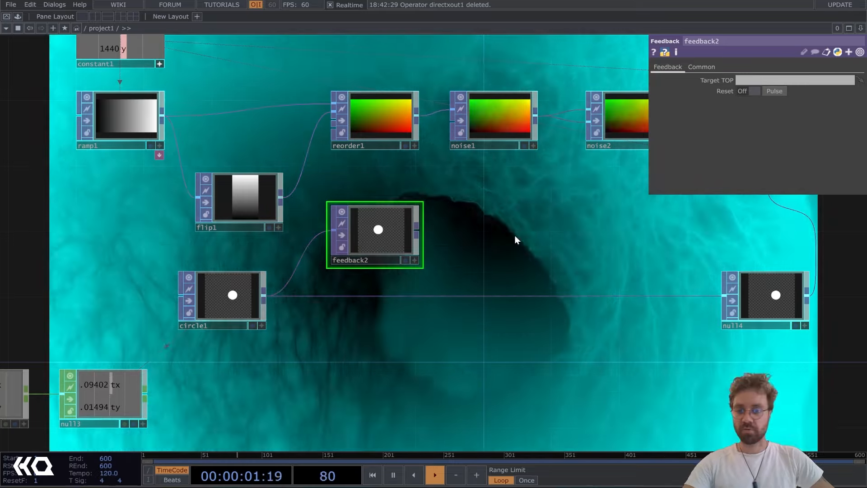
Add a Level TOP after feedback2.
{"action": "left_click_drag", "start_coordinate": [523, 225], "coordinate": [451, 226]}
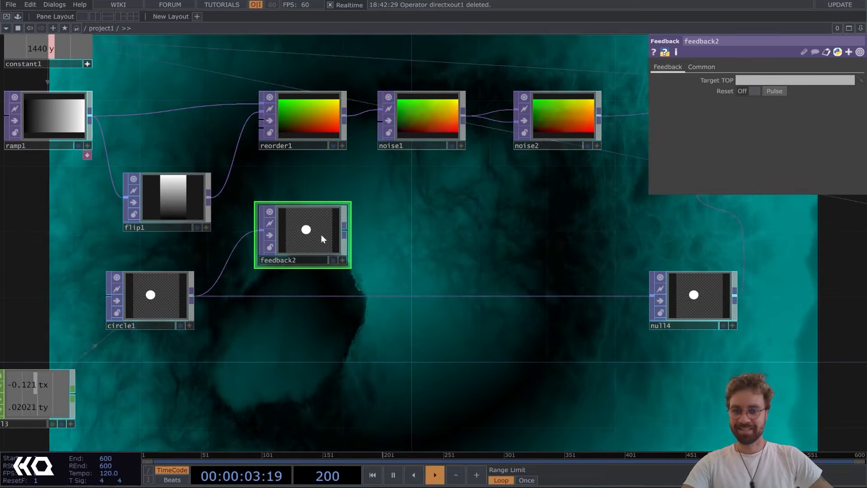
{"action": "right_click", "coordinate": [345, 229]}
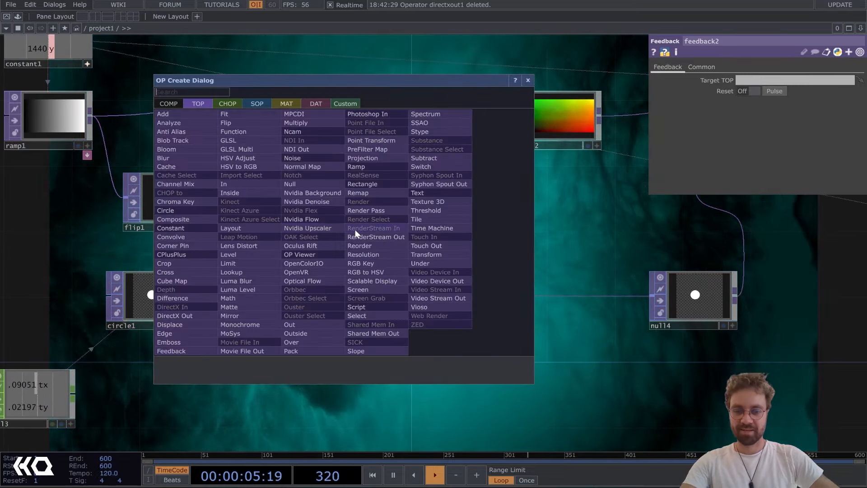
{"action": "type", "text": "lev"}
{"action": "left_click", "coordinate": [259, 254]}
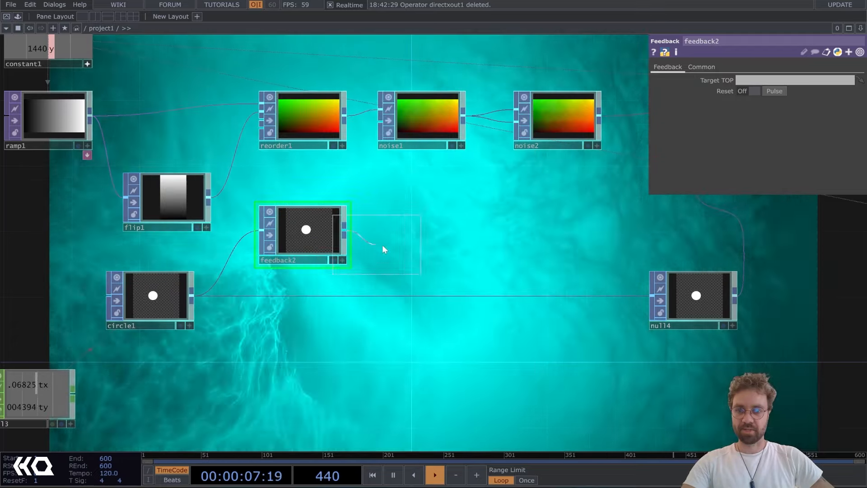
{"action": "left_click", "coordinate": [424, 231]}
Add a Transform TOP after level2 in the circle's feedback branch.
{"action": "left_click_drag", "start_coordinate": [522, 228], "coordinate": [450, 228]}
{"action": "right_click", "coordinate": [389, 229]}
{"action": "type", "text": "tra"}
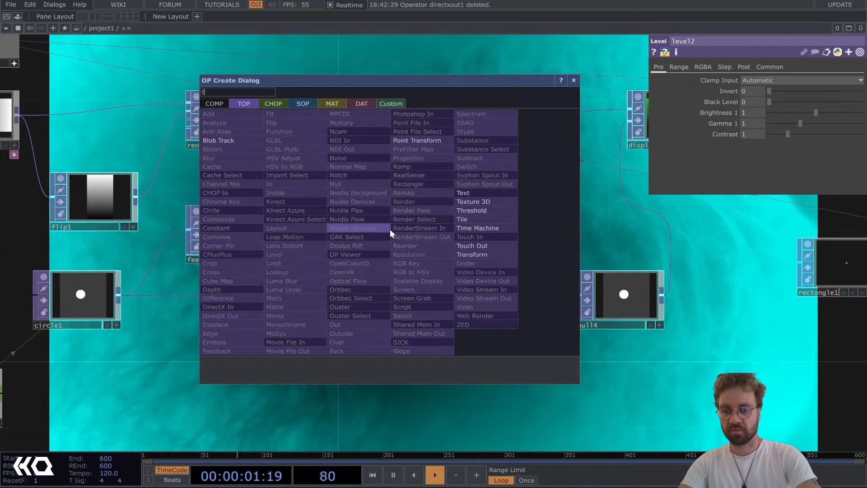
{"action": "left_click", "coordinate": [475, 254]}
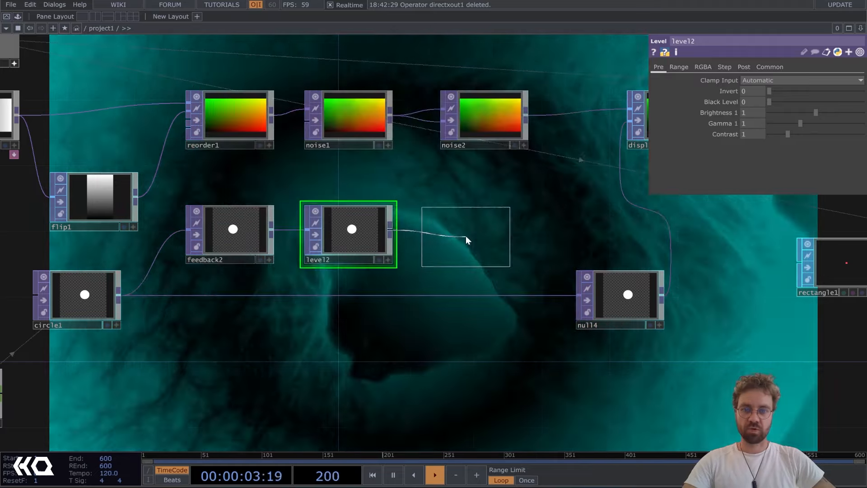
{"action": "left_click", "coordinate": [466, 235]}
Insert a Composite TOP into the connection between circle1 and null4.
{"action": "left_click_drag", "start_coordinate": [617, 297], "coordinate": [528, 289]}
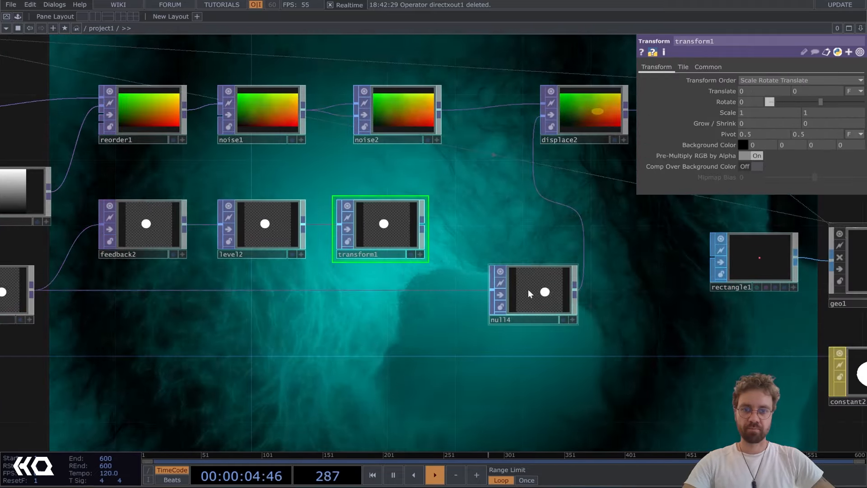
{"action": "right_click", "coordinate": [445, 291]}
{"action": "left_click", "coordinate": [470, 280]}
{"action": "type", "text": "-com"}
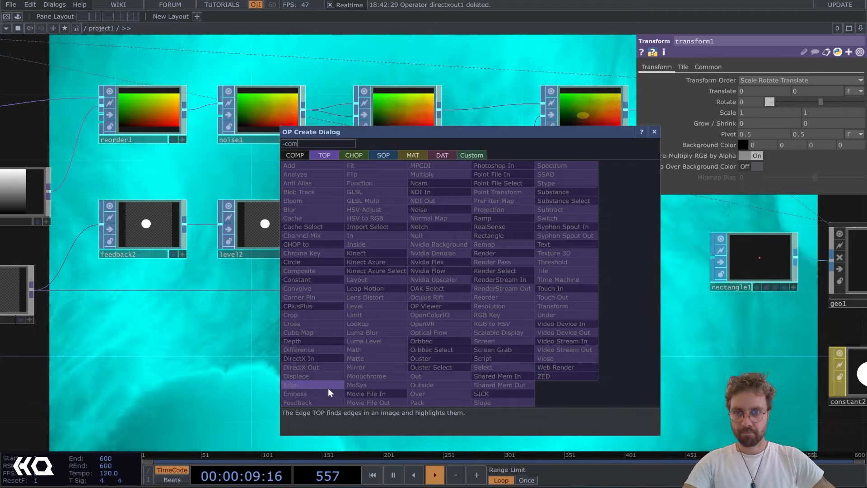
{"action": "key", "text": "BackSpace"}
{"action": "key", "text": "BackSpace"}
{"action": "key", "text": "BackSpace"}
{"action": "key", "text": "BackSpace"}
{"action": "type", "text": "c"}
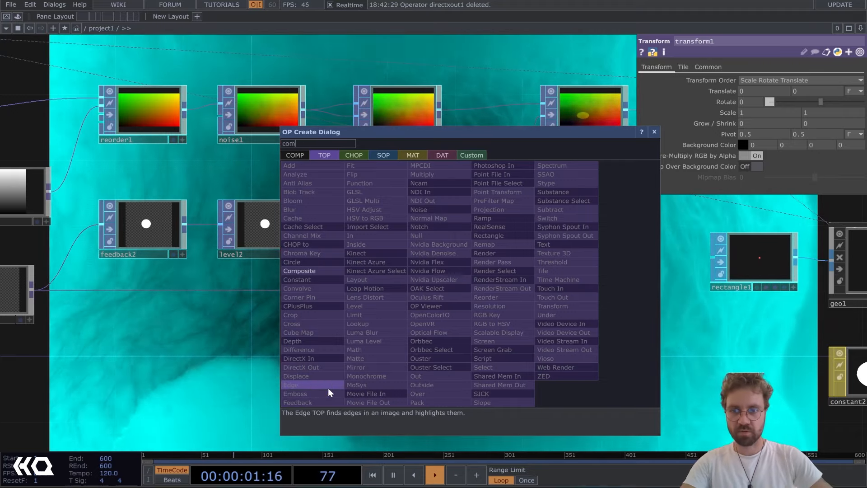
{"action": "left_click", "coordinate": [319, 270]}
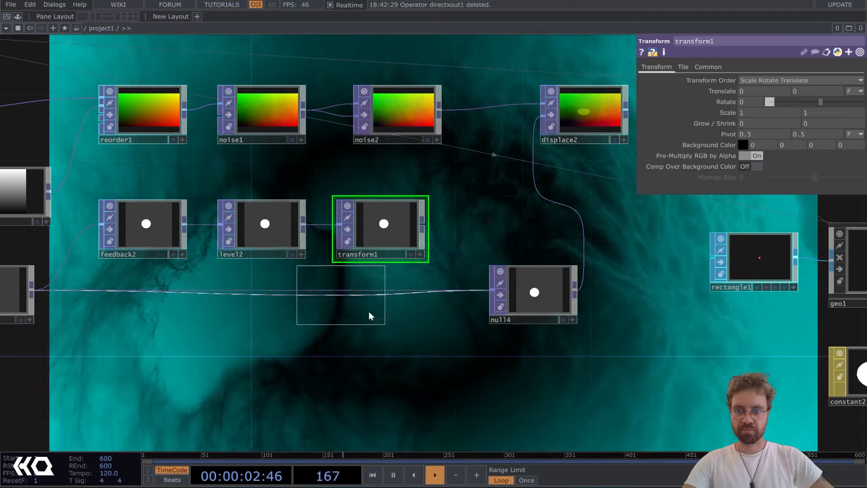
{"action": "left_click", "coordinate": [429, 298]}
Connect transform1 as the second input of comp2 and open comp2's list of blend operations.
{"action": "left_click_drag", "start_coordinate": [431, 295], "coordinate": [500, 295]}
{"action": "left_click_drag", "start_coordinate": [424, 223], "coordinate": [457, 292]}
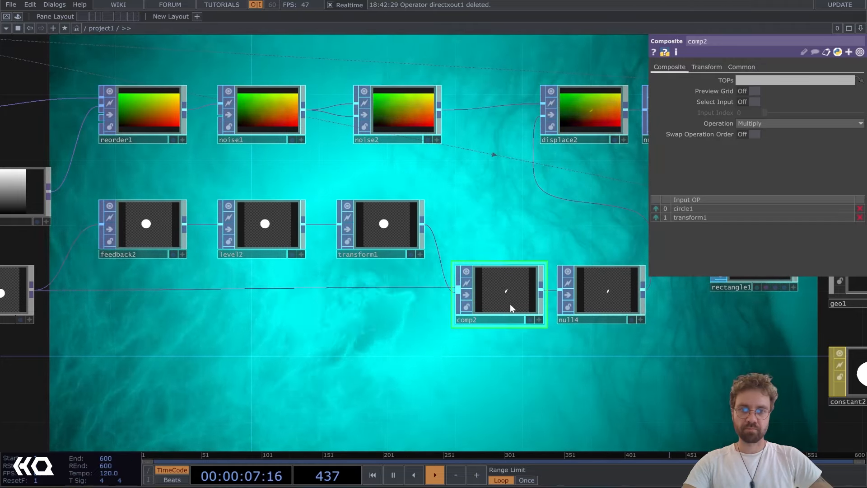
{"action": "left_click", "coordinate": [786, 124]}
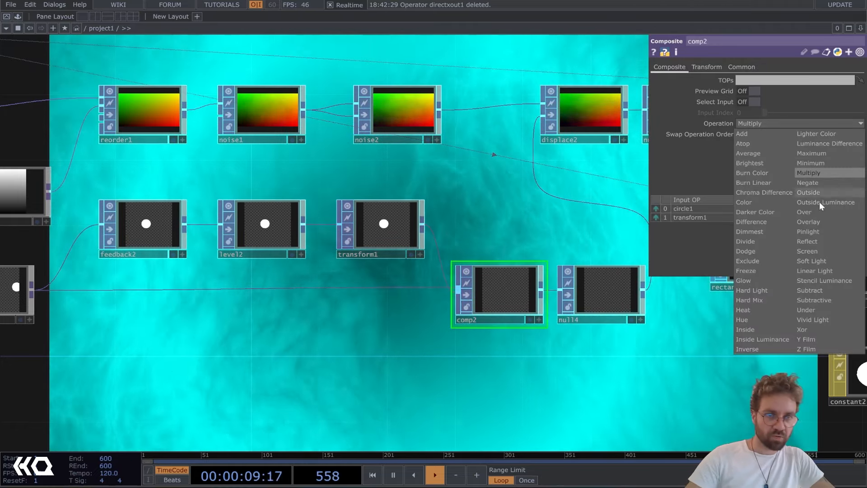
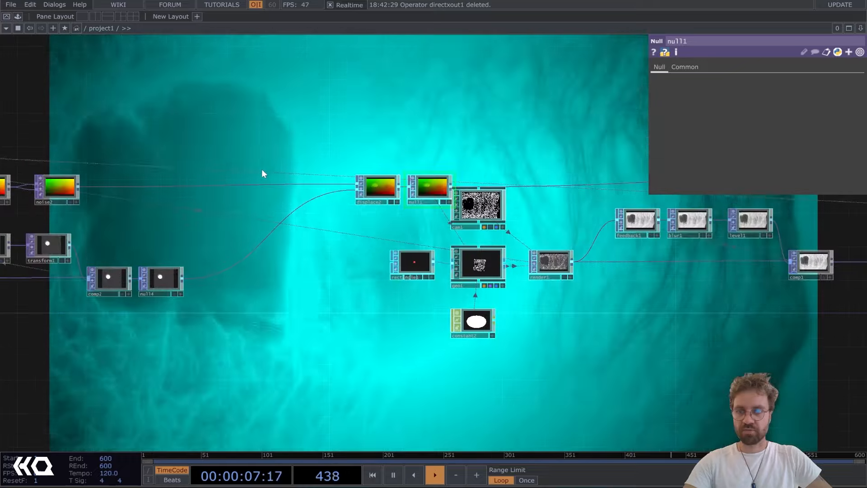
Insert a Blur TOP between comp2 and null4 and set its Filter Size to 23.
{"action": "left_click_drag", "start_coordinate": [217, 235], "coordinate": [399, 121]}
{"action": "left_click_drag", "start_coordinate": [348, 167], "coordinate": [423, 167]}
{"action": "scroll", "coordinate": [341, 164], "scroll_direction": "up", "scroll_amount": 6}
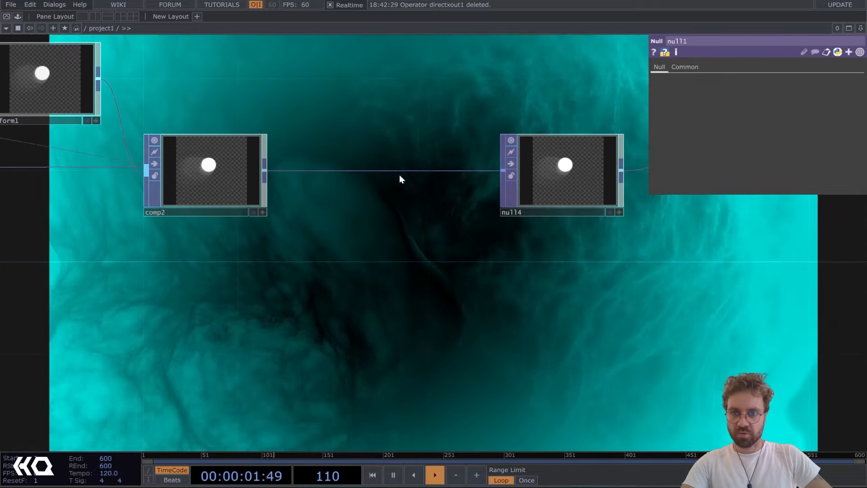
{"action": "right_click", "coordinate": [400, 171]}
{"action": "left_click", "coordinate": [407, 164]}
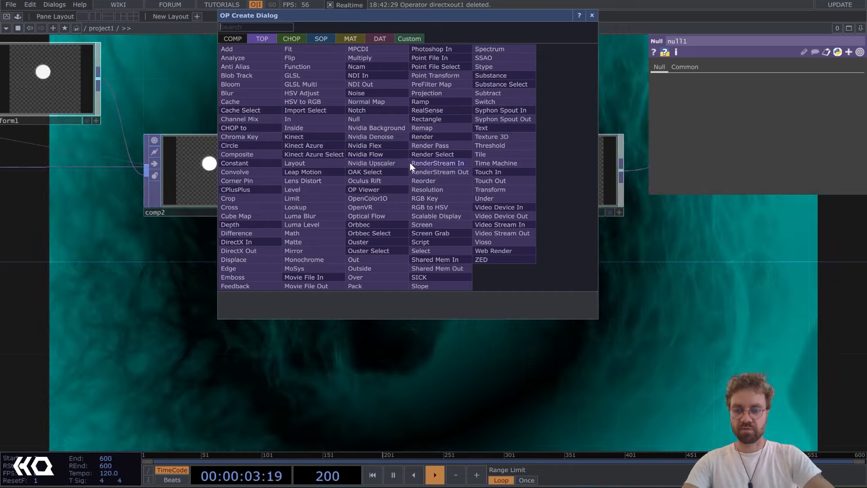
{"action": "type", "text": "bl"}
{"action": "left_click", "coordinate": [255, 94]}
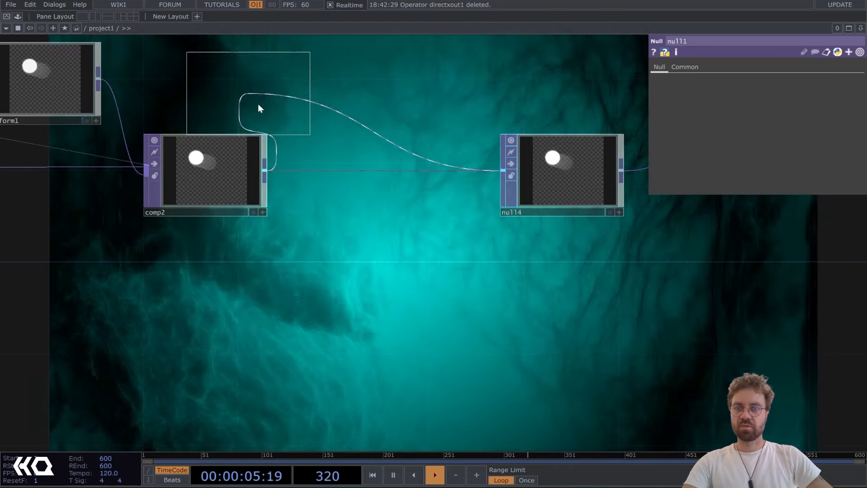
{"action": "left_click", "coordinate": [369, 172]}
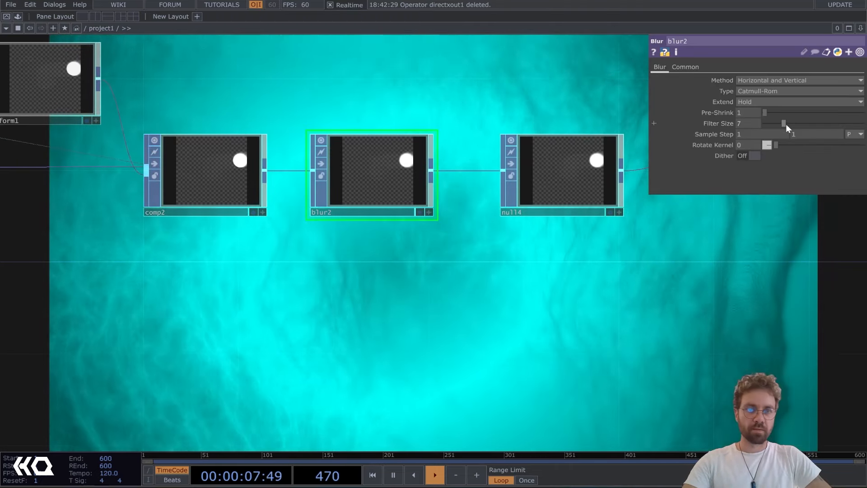
{"action": "left_click_drag", "start_coordinate": [785, 124], "coordinate": [835, 123]}
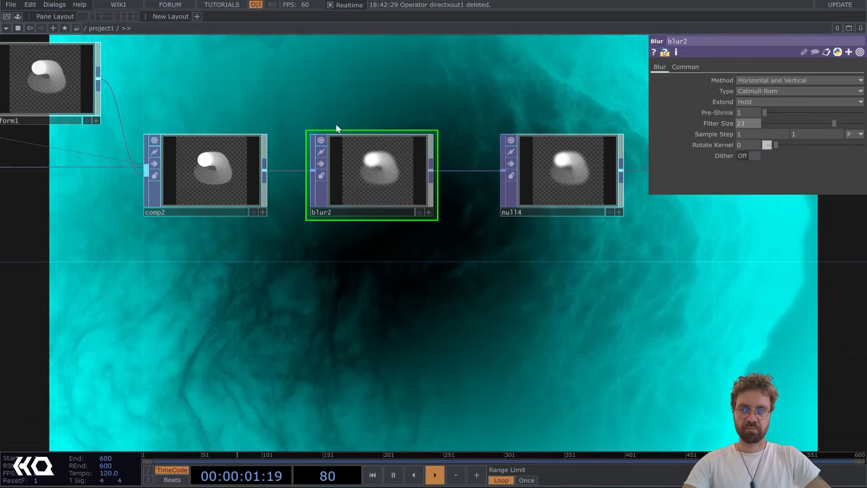
Examine how the blurred mouse circle affects displace2, null1, cam1, geo1 and render1.
{"action": "scroll", "coordinate": [381, 282], "scroll_direction": "down", "scroll_amount": 3}
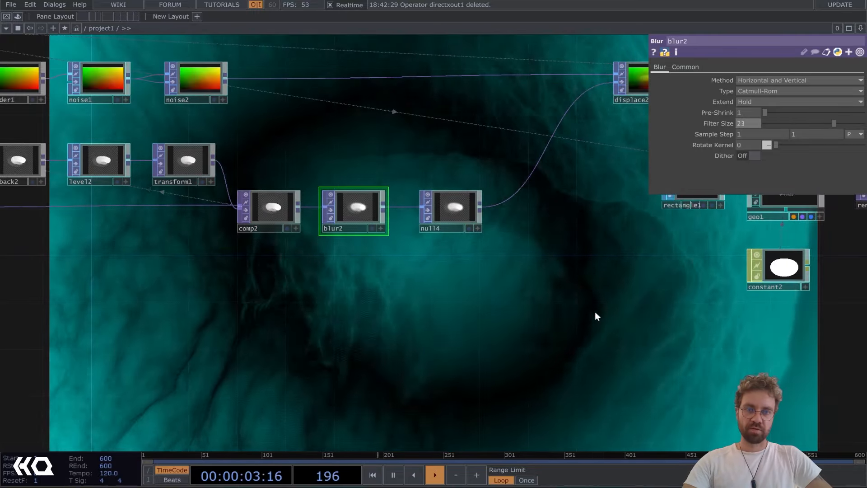
{"action": "left_click_drag", "start_coordinate": [594, 312], "coordinate": [215, 248]}
{"action": "left_click_drag", "start_coordinate": [262, 80], "coordinate": [268, 171]}
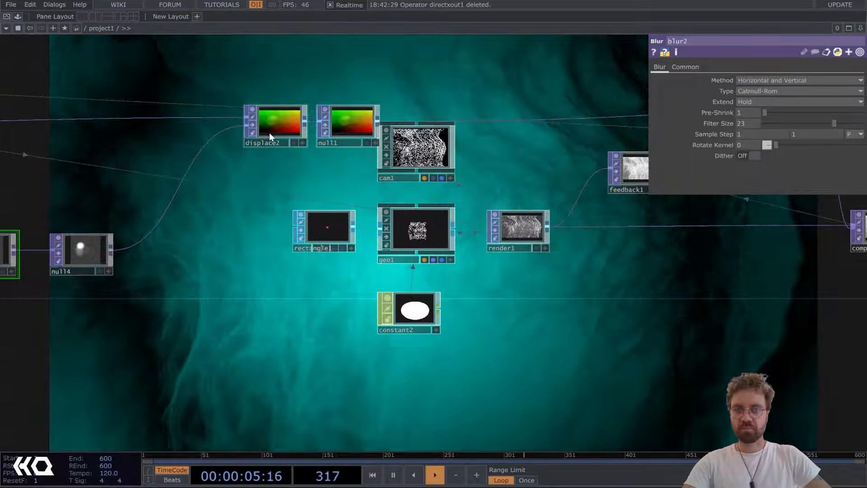
{"action": "scroll", "coordinate": [268, 132], "scroll_direction": "up", "scroll_amount": 3}
{"action": "scroll", "coordinate": [268, 132], "scroll_direction": "up", "scroll_amount": 3}
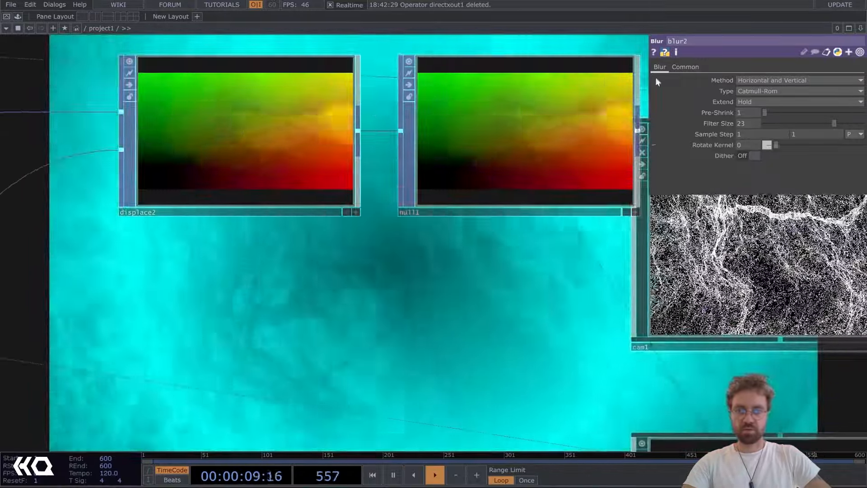
{"action": "scroll", "coordinate": [346, 315], "scroll_direction": "down", "scroll_amount": 4}
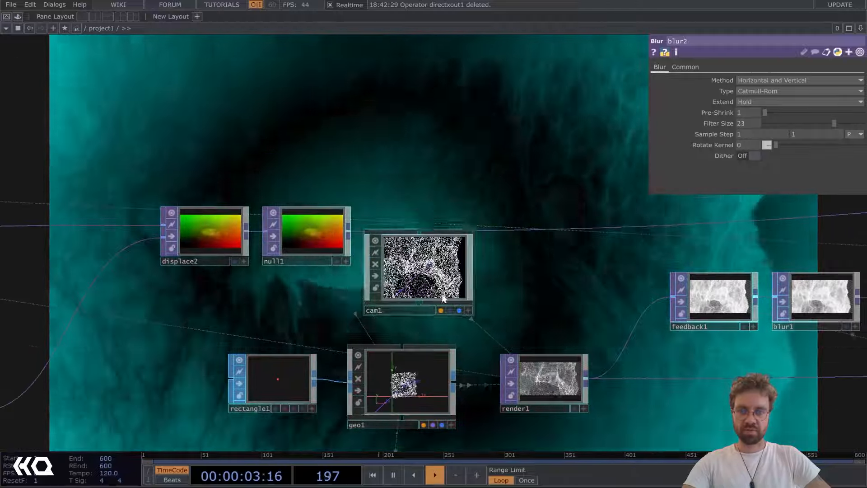
{"action": "scroll", "coordinate": [619, 300], "scroll_direction": "up", "scroll_amount": 3}
{"action": "left_click_drag", "start_coordinate": [621, 300], "coordinate": [478, 144]}
{"action": "left_click_drag", "start_coordinate": [641, 369], "coordinate": [535, 288]}
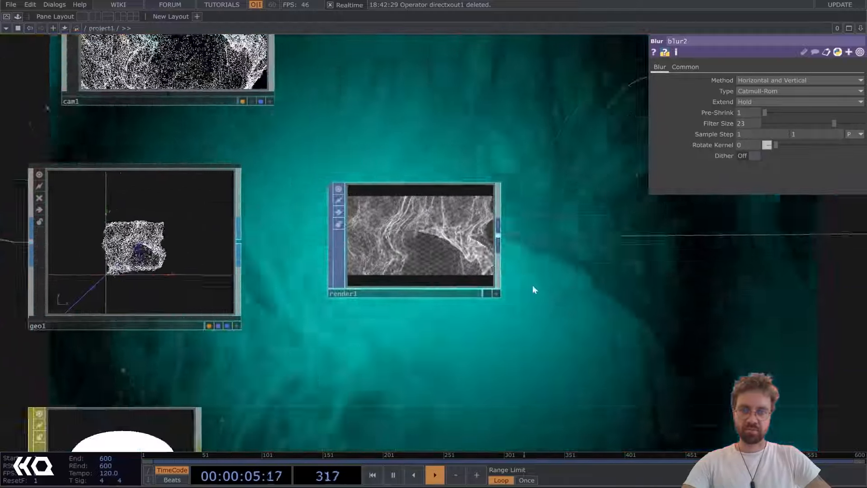
Show the remap1 and displace1 results together in the network editor's background.
{"action": "scroll", "coordinate": [386, 205], "scroll_direction": "up", "scroll_amount": 3}
{"action": "scroll", "coordinate": [368, 232], "scroll_direction": "down", "scroll_amount": 6}
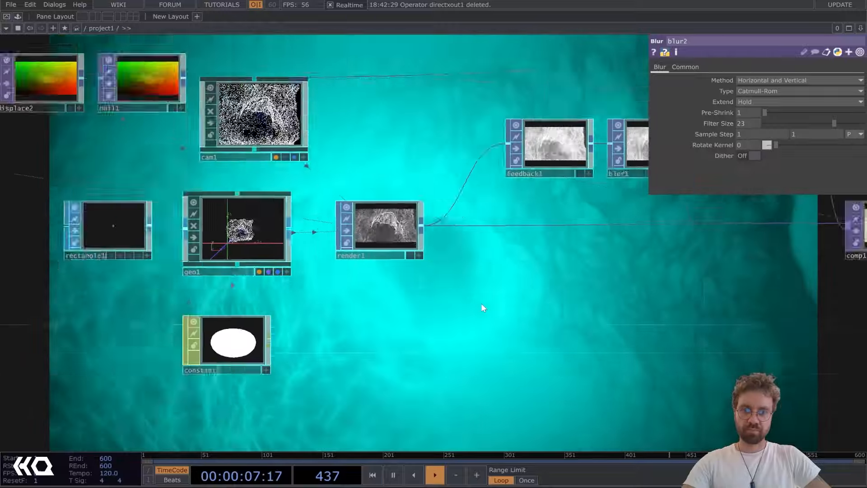
{"action": "left_click_drag", "start_coordinate": [484, 306], "coordinate": [104, 299]}
{"action": "left_click_drag", "start_coordinate": [793, 306], "coordinate": [416, 301]}
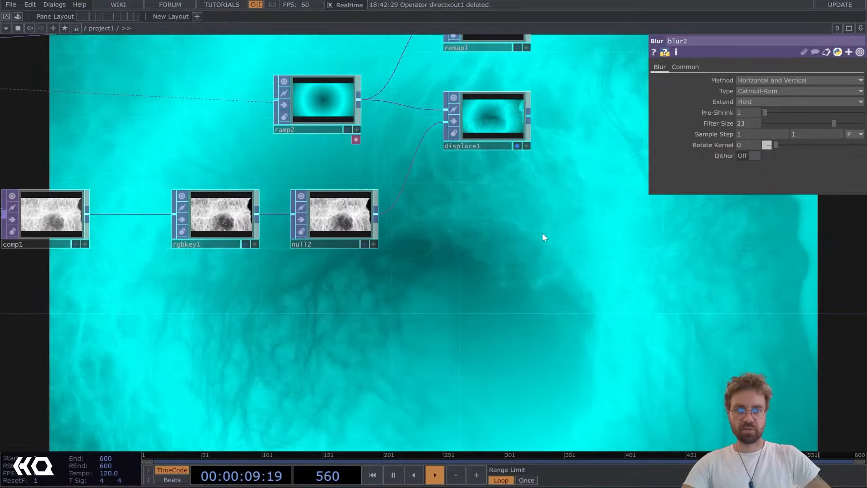
{"action": "left_click_drag", "start_coordinate": [585, 191], "coordinate": [494, 298]}
{"action": "scroll", "coordinate": [388, 120], "scroll_direction": "up", "scroll_amount": 2}
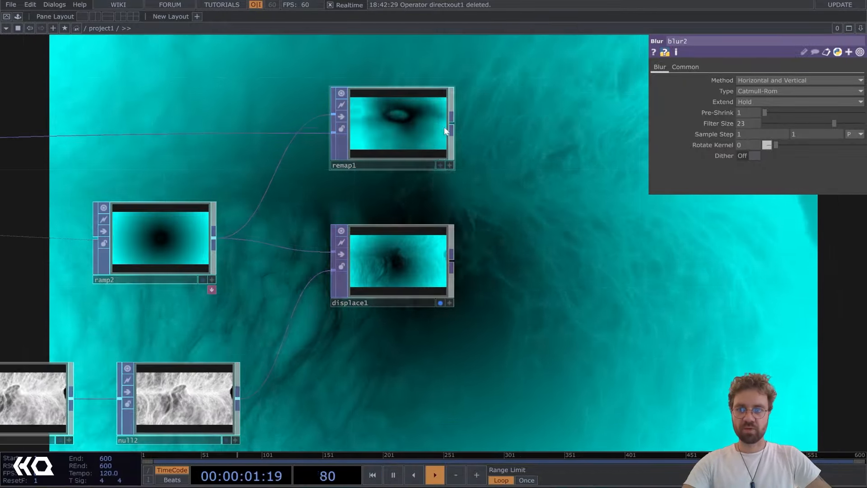
{"action": "left_click", "coordinate": [442, 165]}
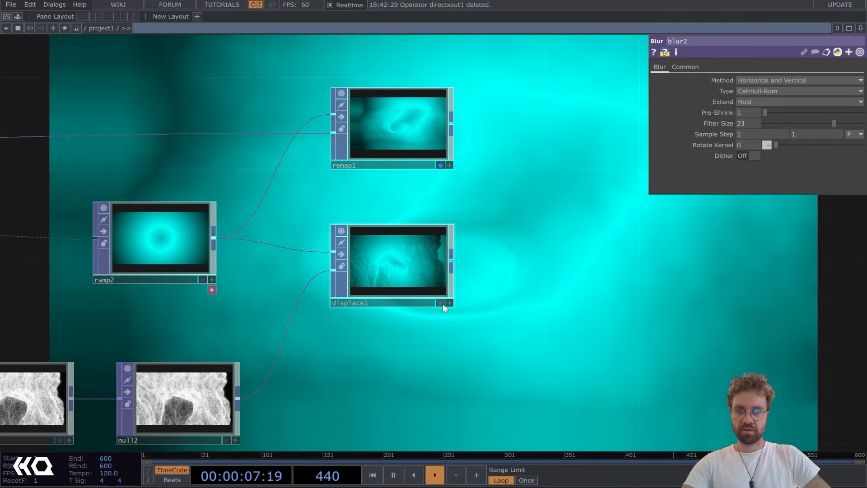
{"action": "left_click", "coordinate": [441, 303], "text": "ctrl"}
Set noise1's Harmonic Gain to 0.54 for finer detail in the particle positions.
{"action": "scroll", "coordinate": [421, 242], "scroll_direction": "down", "scroll_amount": 5}
{"action": "left_click_drag", "start_coordinate": [279, 164], "coordinate": [637, 150]}
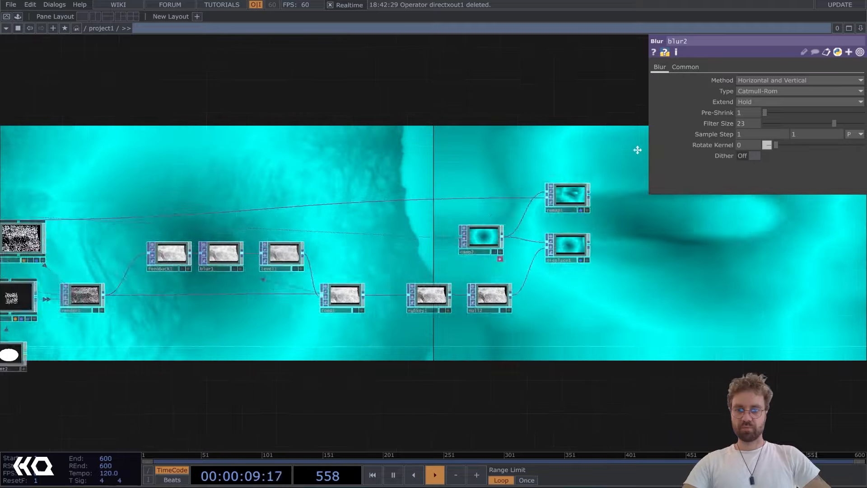
{"action": "left_click_drag", "start_coordinate": [374, 162], "coordinate": [652, 141]}
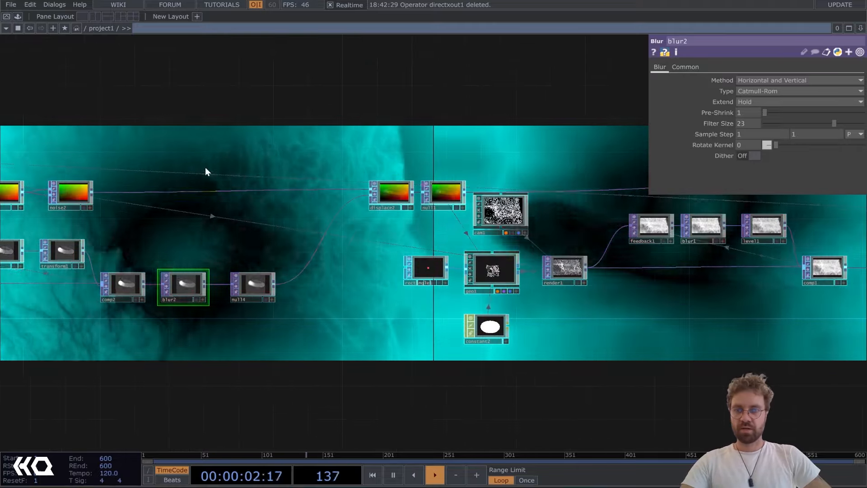
{"action": "left_click_drag", "start_coordinate": [128, 173], "coordinate": [328, 190]}
{"action": "scroll", "coordinate": [200, 192], "scroll_direction": "up", "scroll_amount": 5}
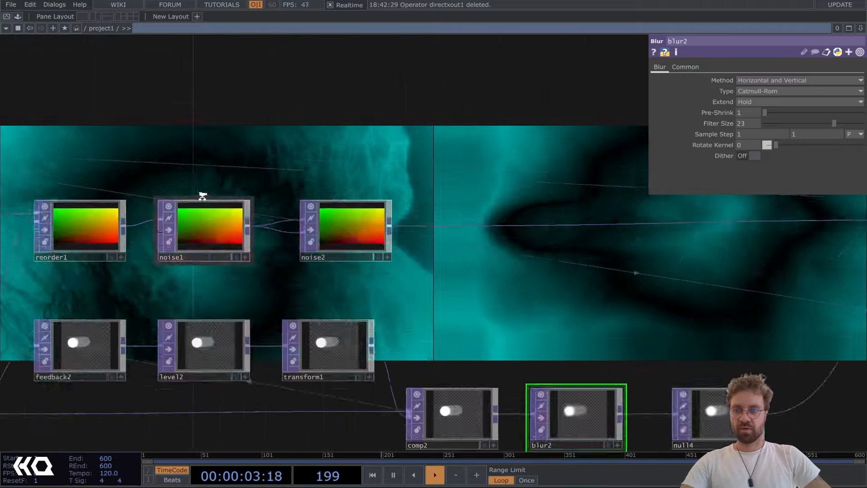
{"action": "left_click_drag", "start_coordinate": [243, 166], "coordinate": [395, 193]}
{"action": "left_click", "coordinate": [405, 232]}
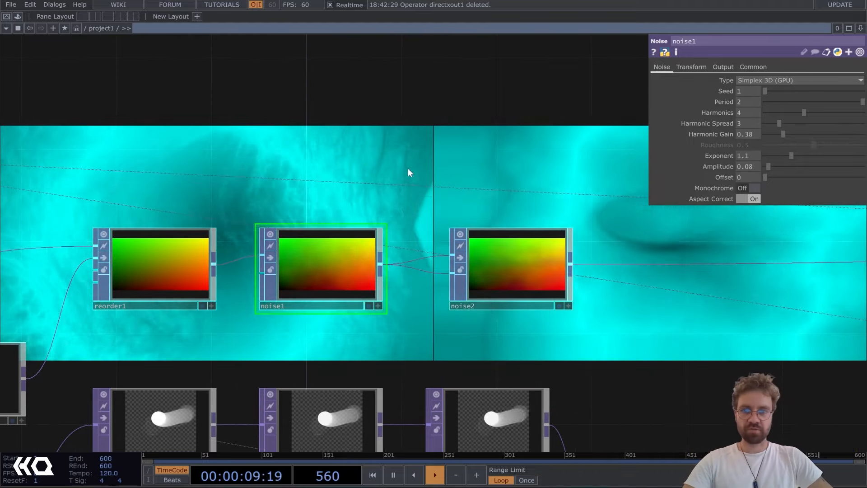
{"action": "left_click_drag", "start_coordinate": [406, 185], "coordinate": [394, 297]}
{"action": "mouse_move", "coordinate": [782, 135]}
{"action": "left_mouse_down"}
{"action": "mouse_move", "coordinate": [807, 133]}
{"action": "mouse_move", "coordinate": [771, 133]}
{"action": "mouse_move", "coordinate": [791, 134]}
{"action": "left_mouse_up"}
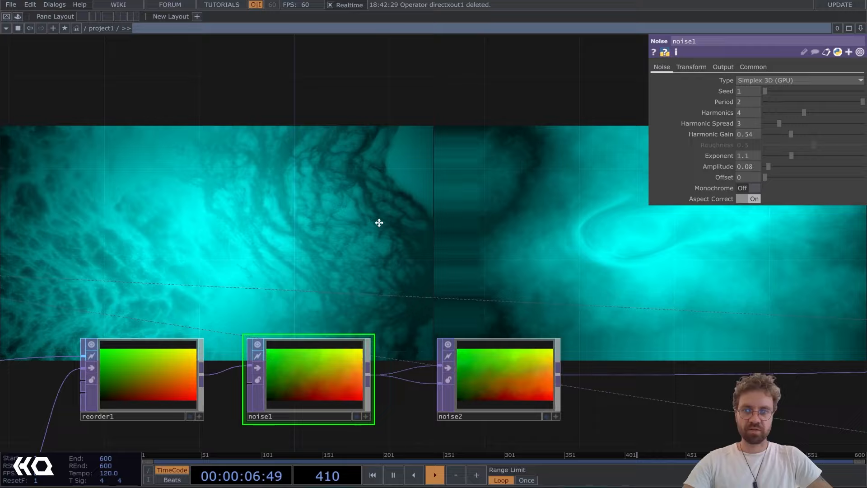
Insert a Noise TOP into the connection between noise2 and displace2.
{"action": "left_click_drag", "start_coordinate": [380, 223], "coordinate": [274, 105]}
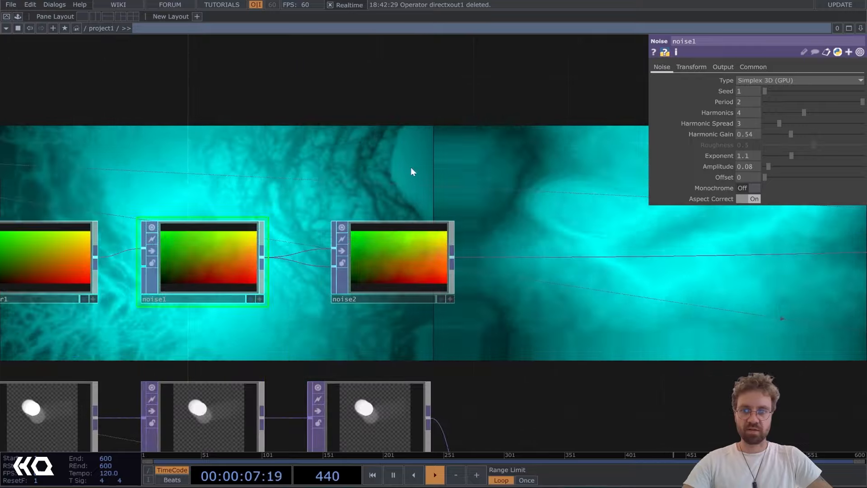
{"action": "left_click_drag", "start_coordinate": [379, 148], "coordinate": [269, 131]}
{"action": "scroll", "coordinate": [271, 131], "scroll_direction": "down", "scroll_amount": 3}
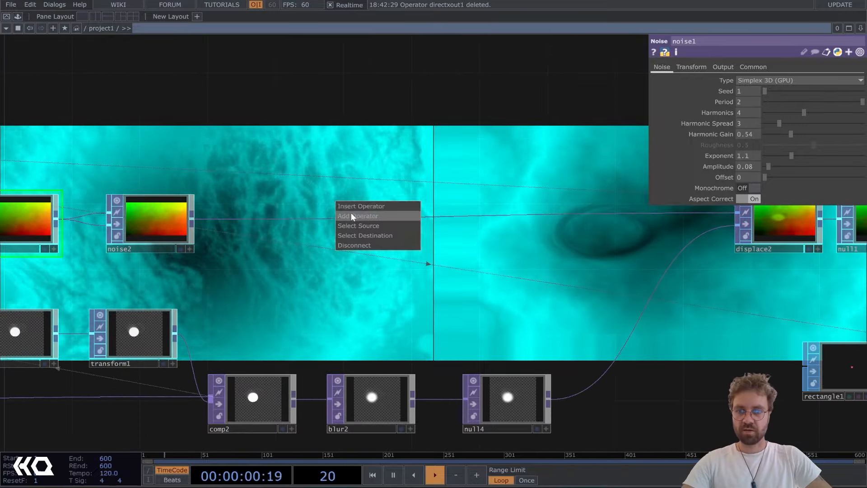
{"action": "left_click", "coordinate": [356, 215]}
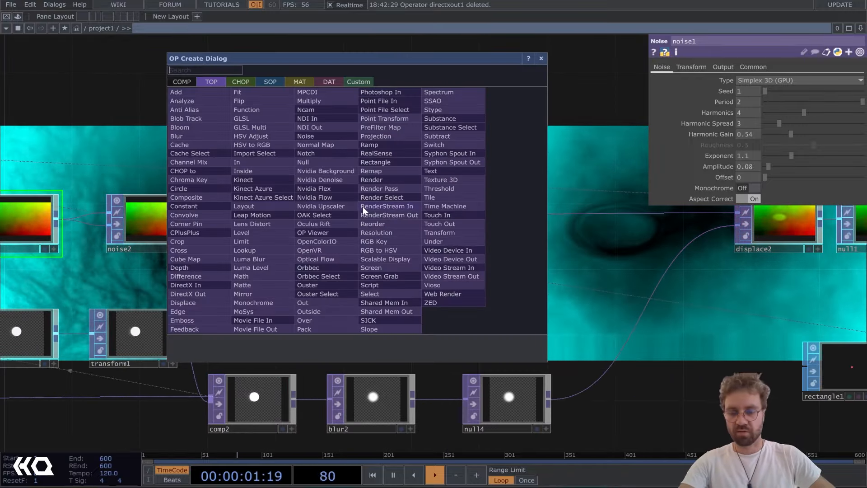
{"action": "type", "text": "noi"}
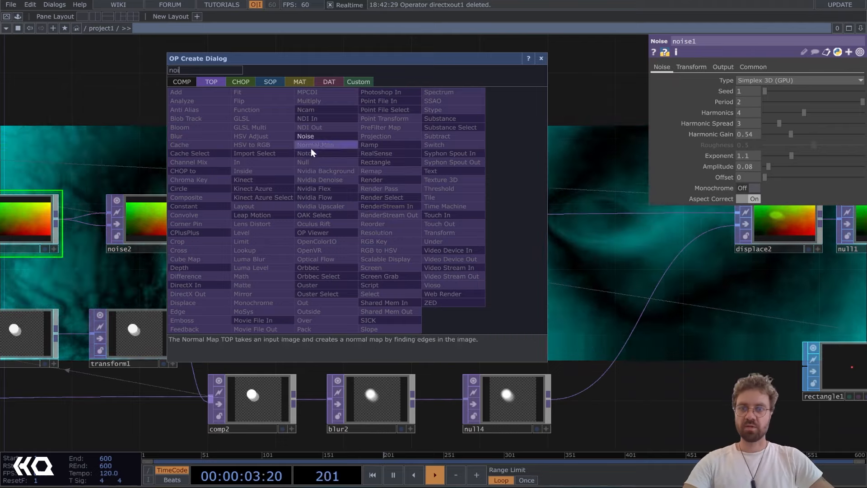
{"action": "left_click", "coordinate": [309, 136]}
{"action": "left_click", "coordinate": [319, 219]}
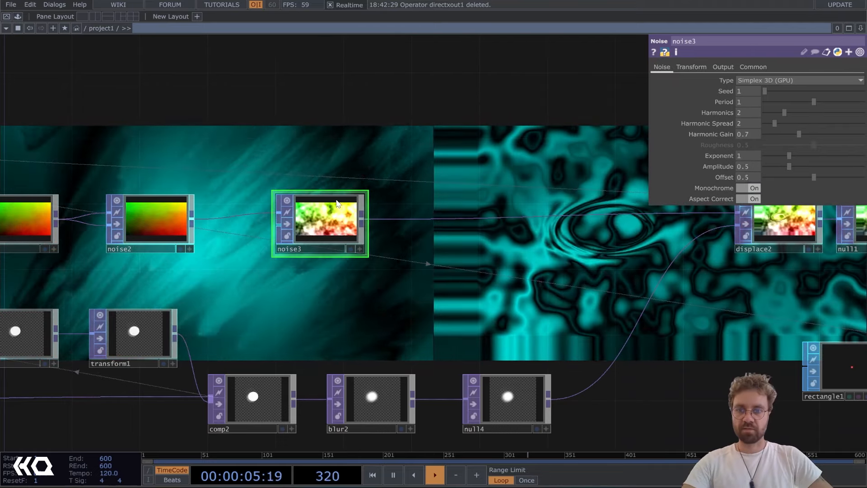
Set noise3's Offset to 0, Amplitude to 0.04, Seed to 5285 and Period to 2.
{"action": "left_click_drag", "start_coordinate": [813, 177], "coordinate": [762, 167]}
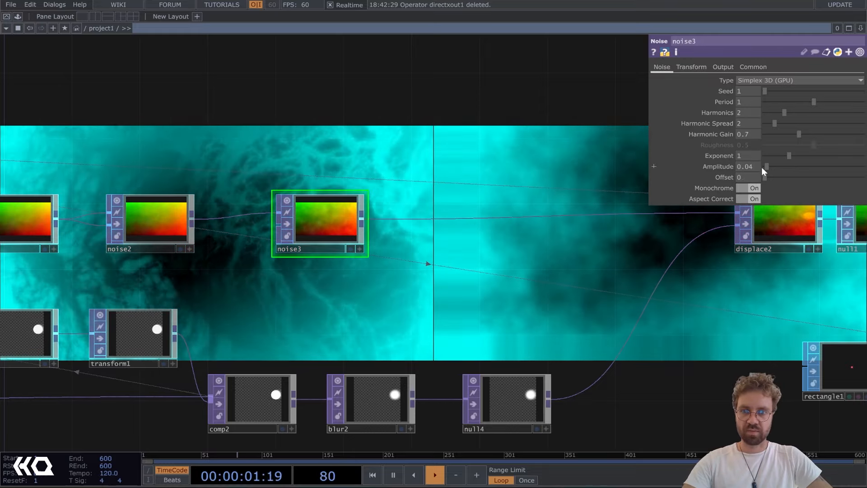
{"action": "left_click_drag", "start_coordinate": [803, 90], "coordinate": [817, 90]}
{"action": "scroll", "coordinate": [422, 158], "scroll_direction": "up", "scroll_amount": 3}
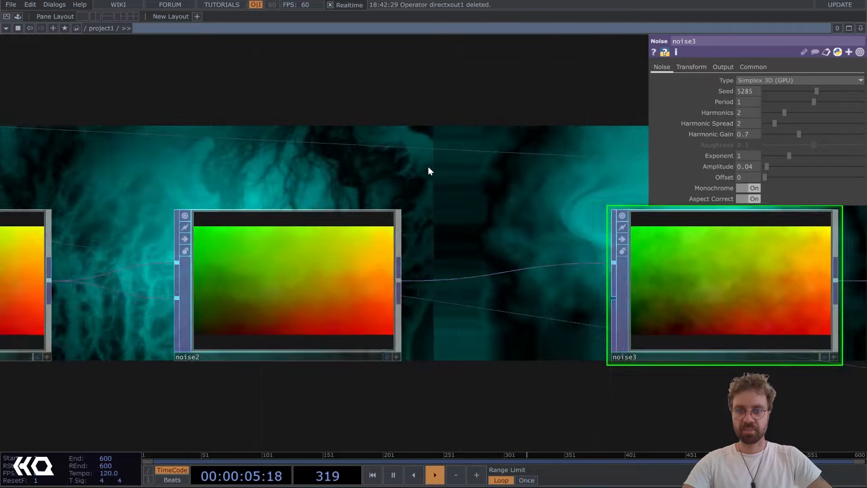
{"action": "left_click_drag", "start_coordinate": [429, 169], "coordinate": [350, 321]}
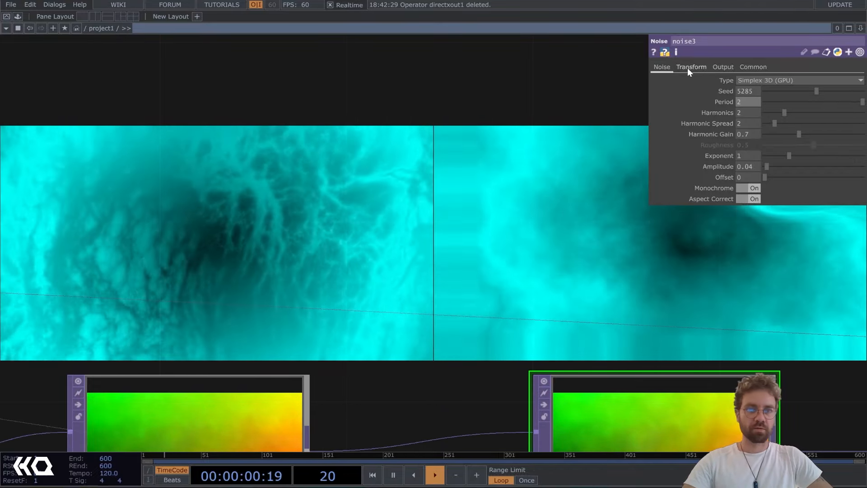
Animate noise3 by driving its Z translate with the expression absTime.seconds*0.5.
{"action": "left_click", "coordinate": [690, 67]}
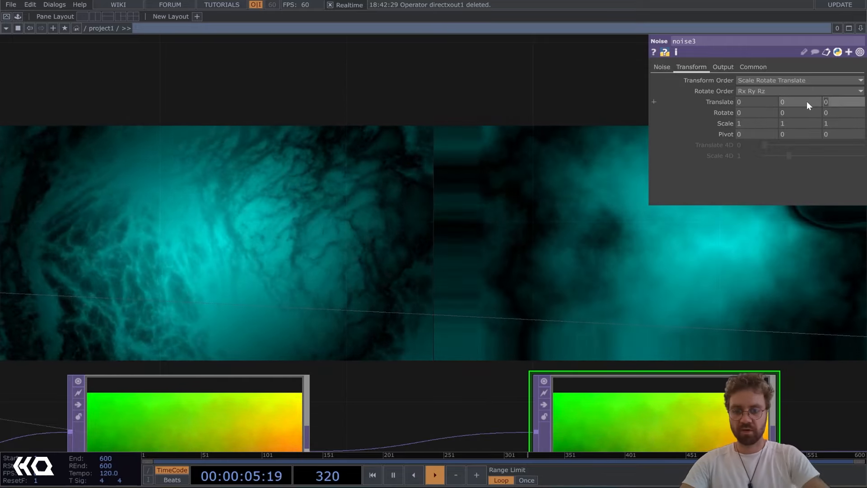
{"action": "type", "text": "absTime.se"}
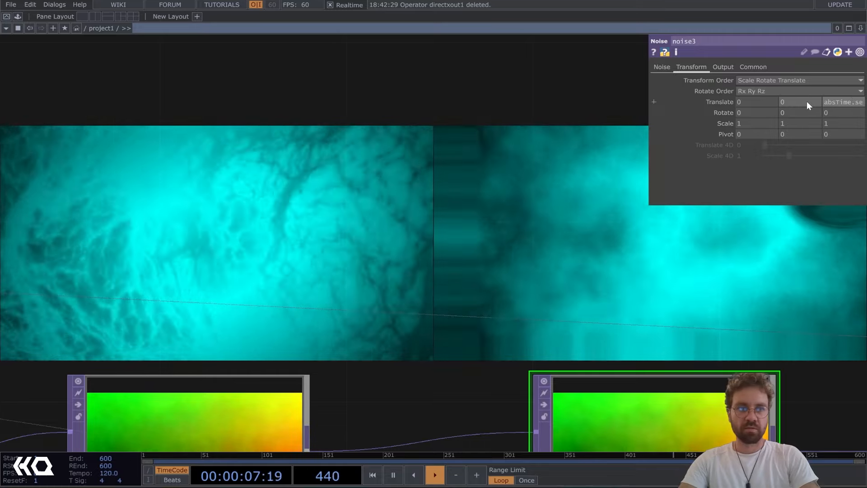
{"action": "type", "text": "co"}
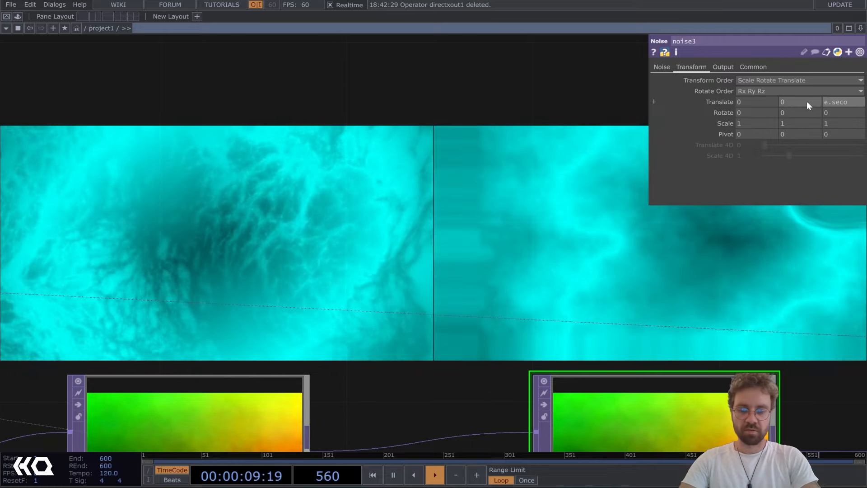
{"action": "type", "text": "nds*0."}
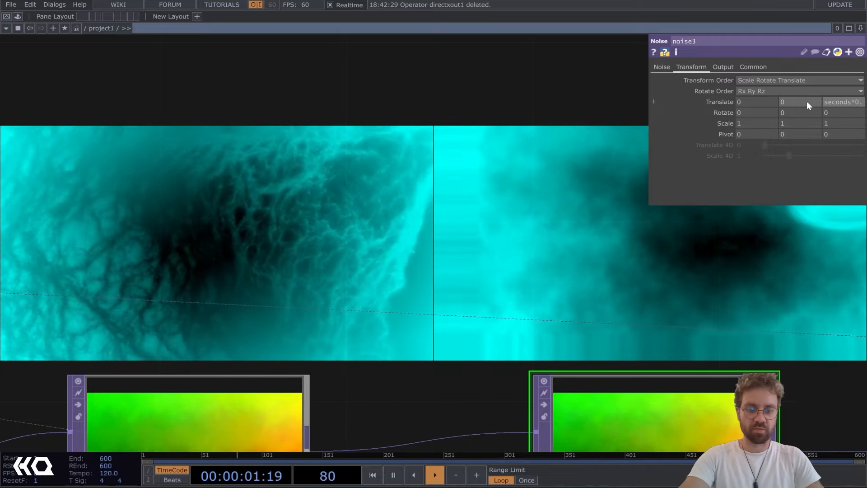
{"action": "type", "text": "5"}
{"action": "key", "text": "Return"}
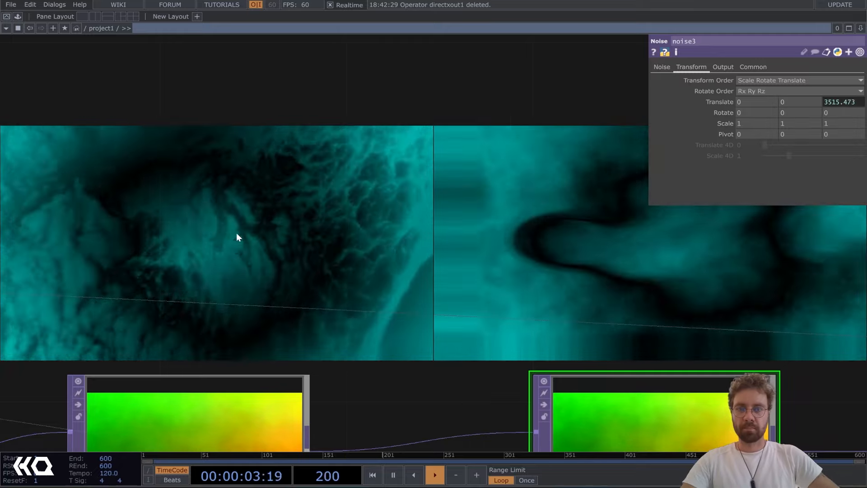
Slow noise3's Z translate expression to absTime.seconds*0.25 and set its X scale to 0.1.
{"action": "left_click", "coordinate": [839, 102]}
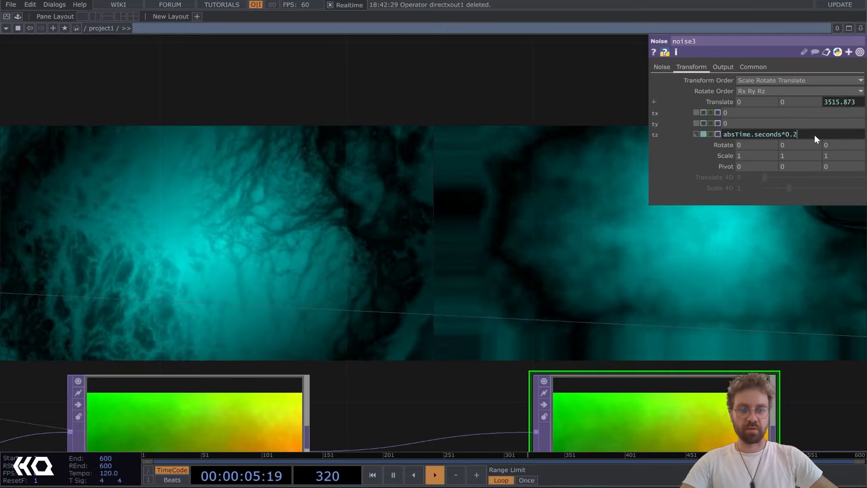
{"action": "key", "text": "Return"}
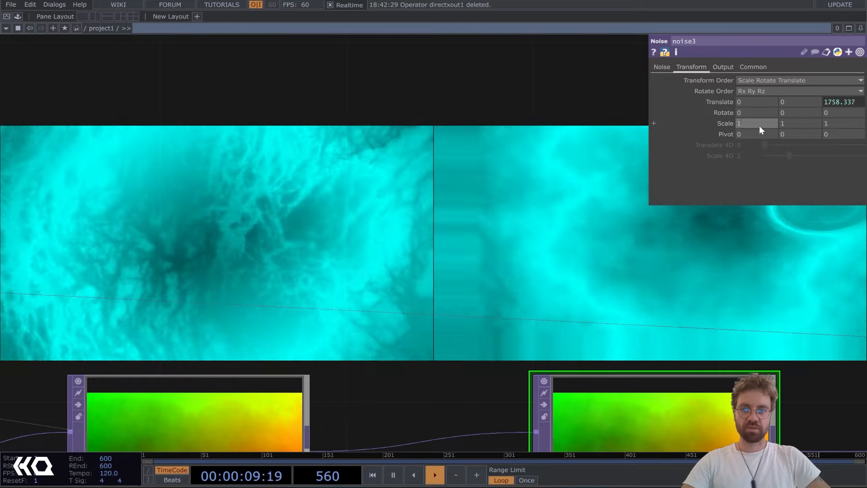
{"action": "middle_click_drag", "start_coordinate": [760, 126], "coordinate": [760, 111]}
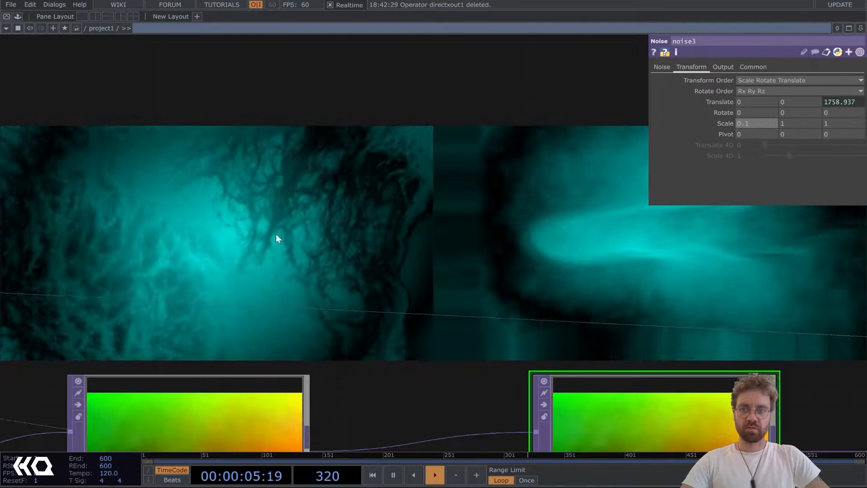
Select displace2 and null1 together and move them a little farther away from cam1.
{"action": "scroll", "coordinate": [277, 239], "scroll_direction": "down", "scroll_amount": 6}
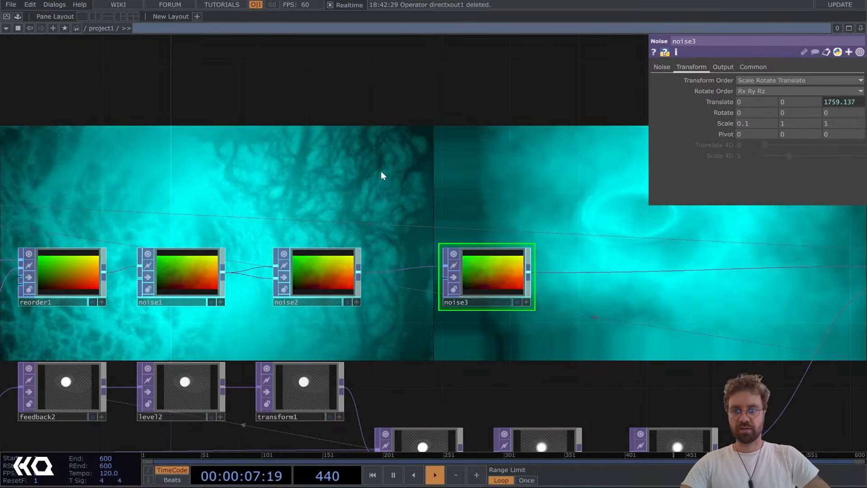
{"action": "left_click_drag", "start_coordinate": [313, 145], "coordinate": [171, 62]}
{"action": "left_click_drag", "start_coordinate": [663, 219], "coordinate": [275, 219]}
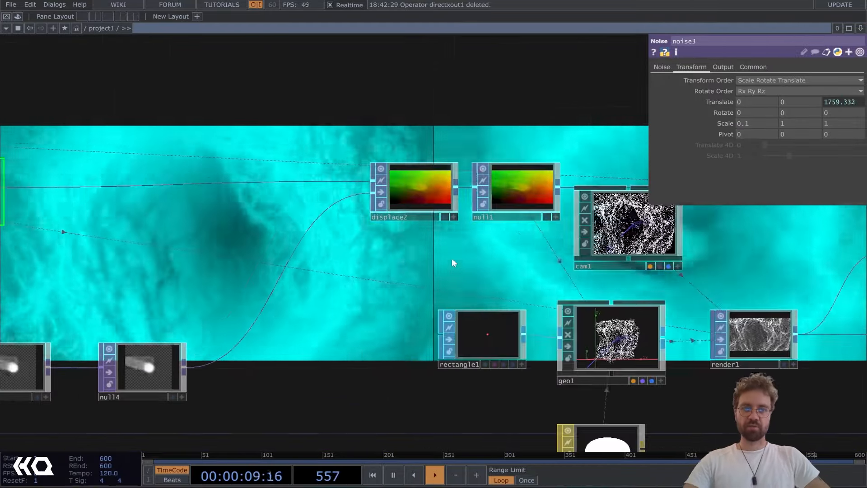
{"action": "left_click_drag", "start_coordinate": [452, 258], "coordinate": [345, 186]}
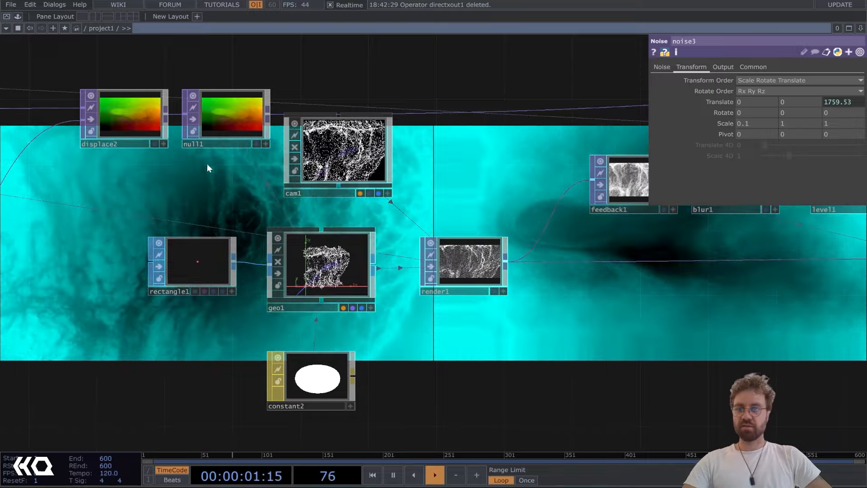
{"action": "right_click_drag", "start_coordinate": [207, 163], "coordinate": [131, 109]}
{"action": "left_click_drag", "start_coordinate": [131, 108], "coordinate": [81, 109]}
{"action": "scroll", "coordinate": [174, 165], "scroll_direction": "down", "scroll_amount": 4}
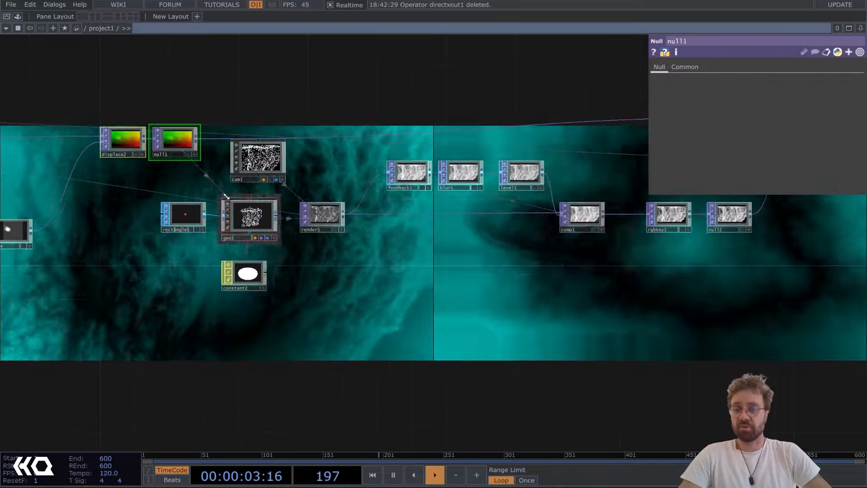
Select ramp2, remap1 and displace1 as a group and move them past null2, farther along the network.
{"action": "left_click_drag", "start_coordinate": [400, 282], "coordinate": [269, 291]}
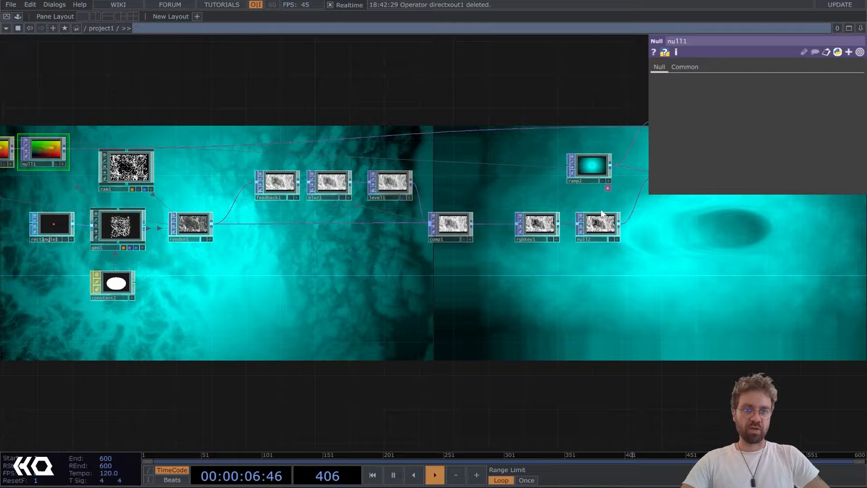
{"action": "left_click_drag", "start_coordinate": [579, 292], "coordinate": [366, 299]}
{"action": "right_click_drag", "start_coordinate": [521, 172], "coordinate": [383, 129]}
{"action": "scroll", "coordinate": [424, 193], "scroll_direction": "up", "scroll_amount": 5}
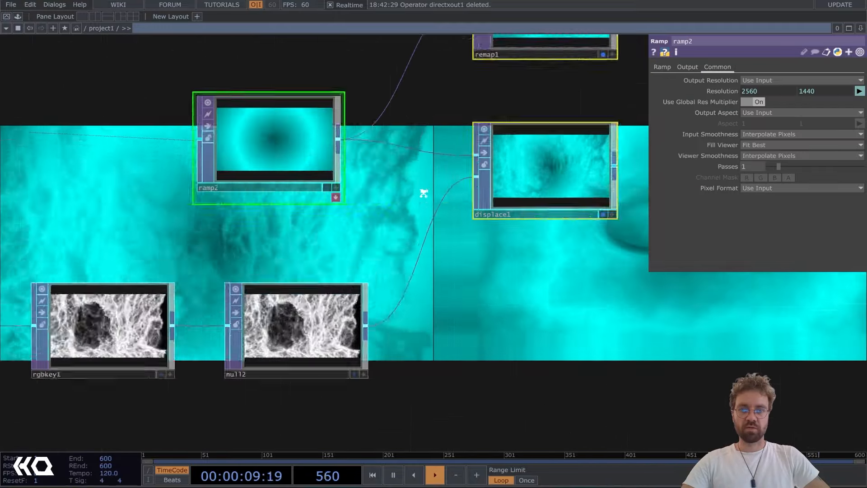
{"action": "scroll", "coordinate": [424, 194], "scroll_direction": "up", "scroll_amount": 2}
{"action": "left_click_drag", "start_coordinate": [253, 138], "coordinate": [481, 202]}
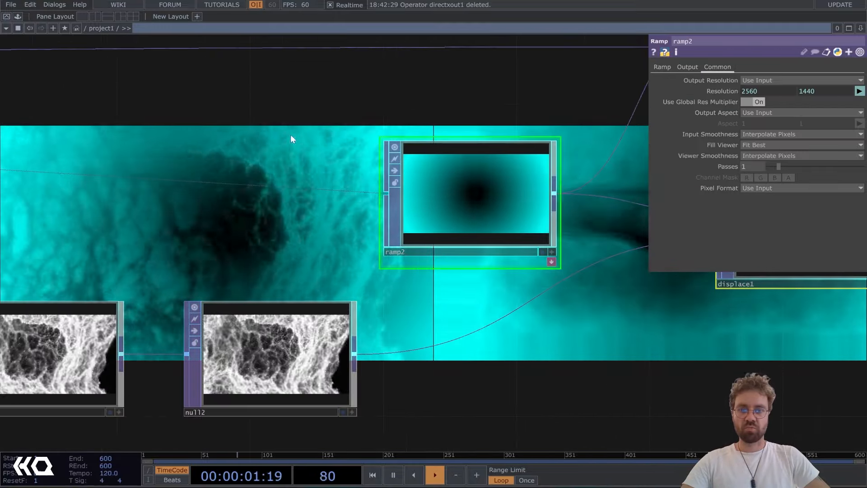
Show ramp2 in the background alongside remap1 and displace1, and hide the parameter window to compare the three images.
{"action": "left_click_drag", "start_coordinate": [376, 148], "coordinate": [254, 140]}
{"action": "scroll", "coordinate": [357, 194], "scroll_direction": "up", "scroll_amount": 4}
{"action": "scroll", "coordinate": [377, 192], "scroll_direction": "down", "scroll_amount": 4}
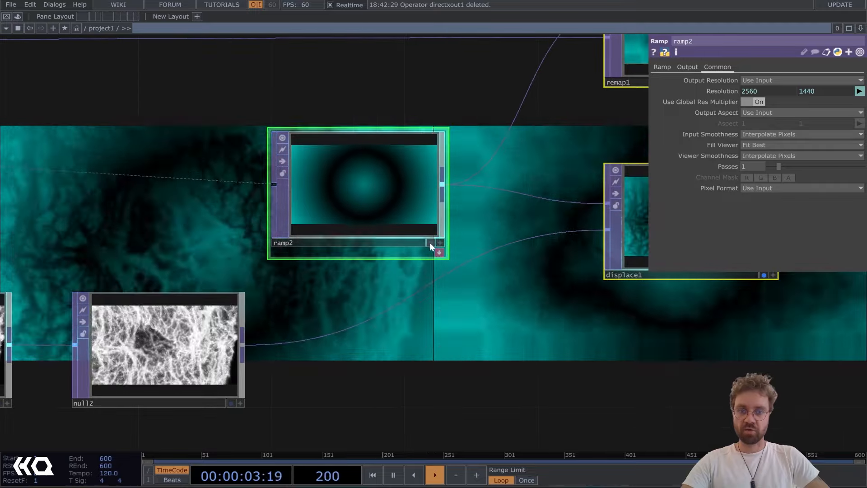
{"action": "left_click", "coordinate": [430, 243]}
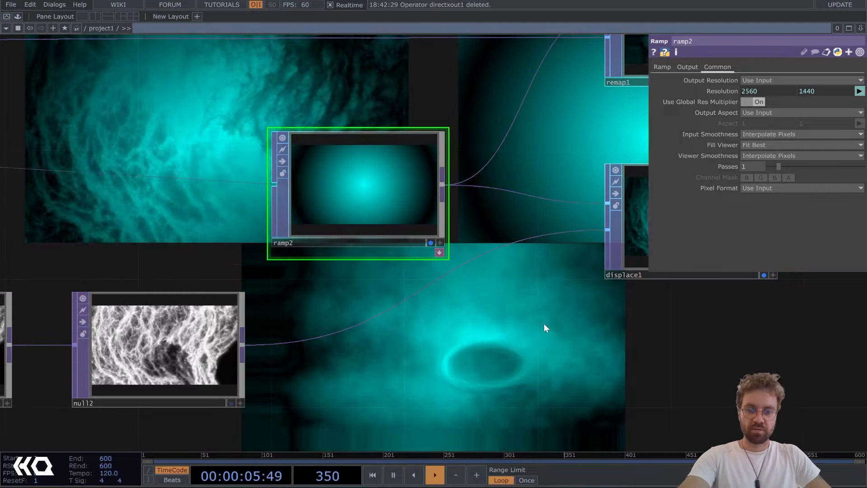
{"action": "key", "text": "p"}
{"action": "left_click_drag", "start_coordinate": [804, 258], "coordinate": [449, 232]}
{"action": "scroll", "coordinate": [456, 232], "scroll_direction": "down", "scroll_amount": 4}
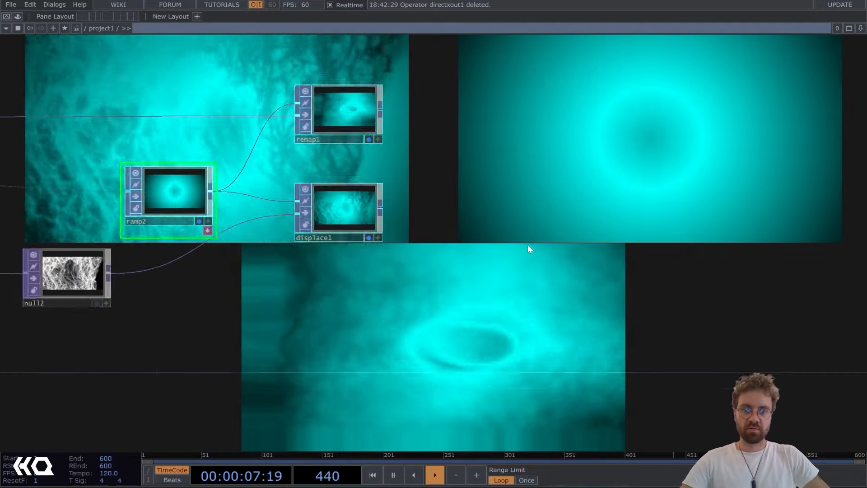
{"action": "left_click_drag", "start_coordinate": [750, 85], "coordinate": [528, 180]}
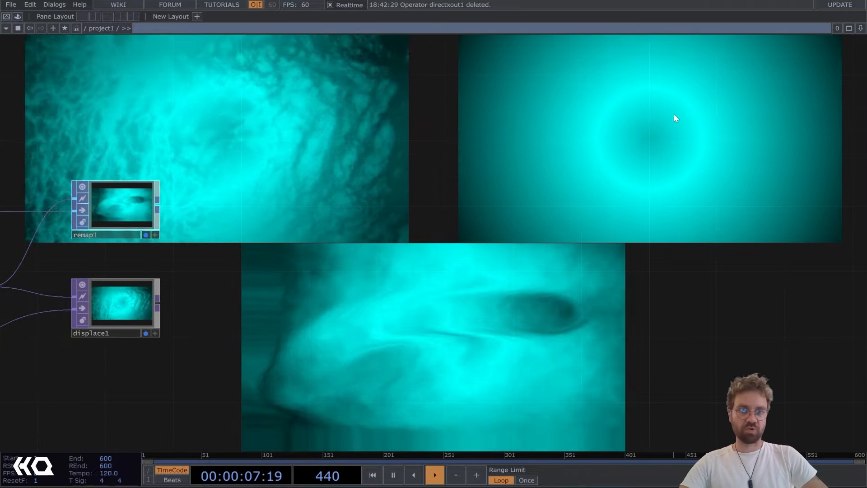
{"action": "scroll", "coordinate": [436, 207], "scroll_direction": "down", "scroll_amount": 5}
{"action": "left_click_drag", "start_coordinate": [436, 208], "coordinate": [689, 153]}
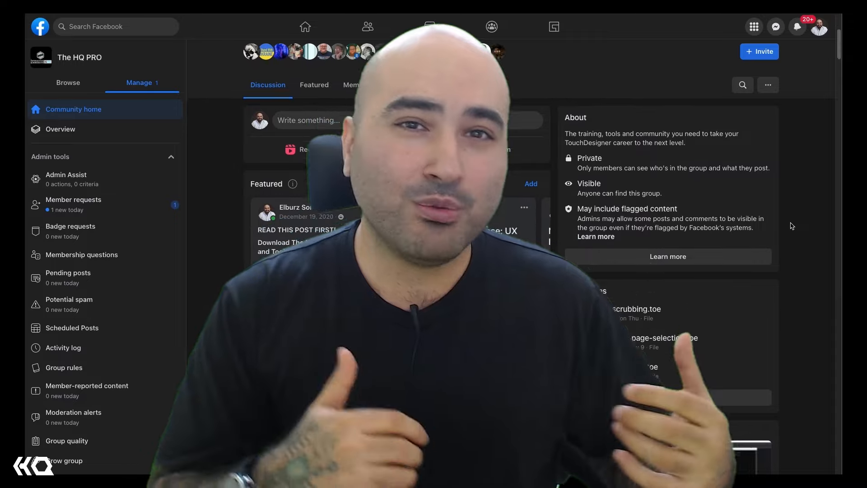
{"action": "scroll", "coordinate": [792, 226], "scroll_direction": "down", "scroll_amount": 4}
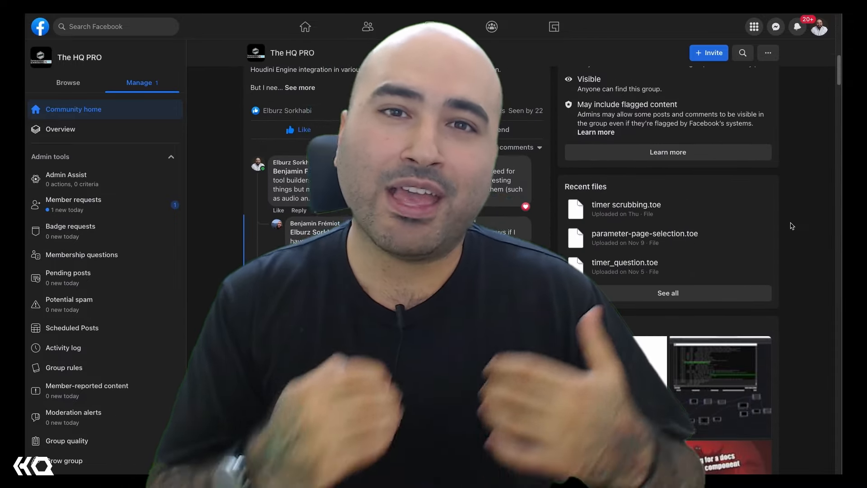